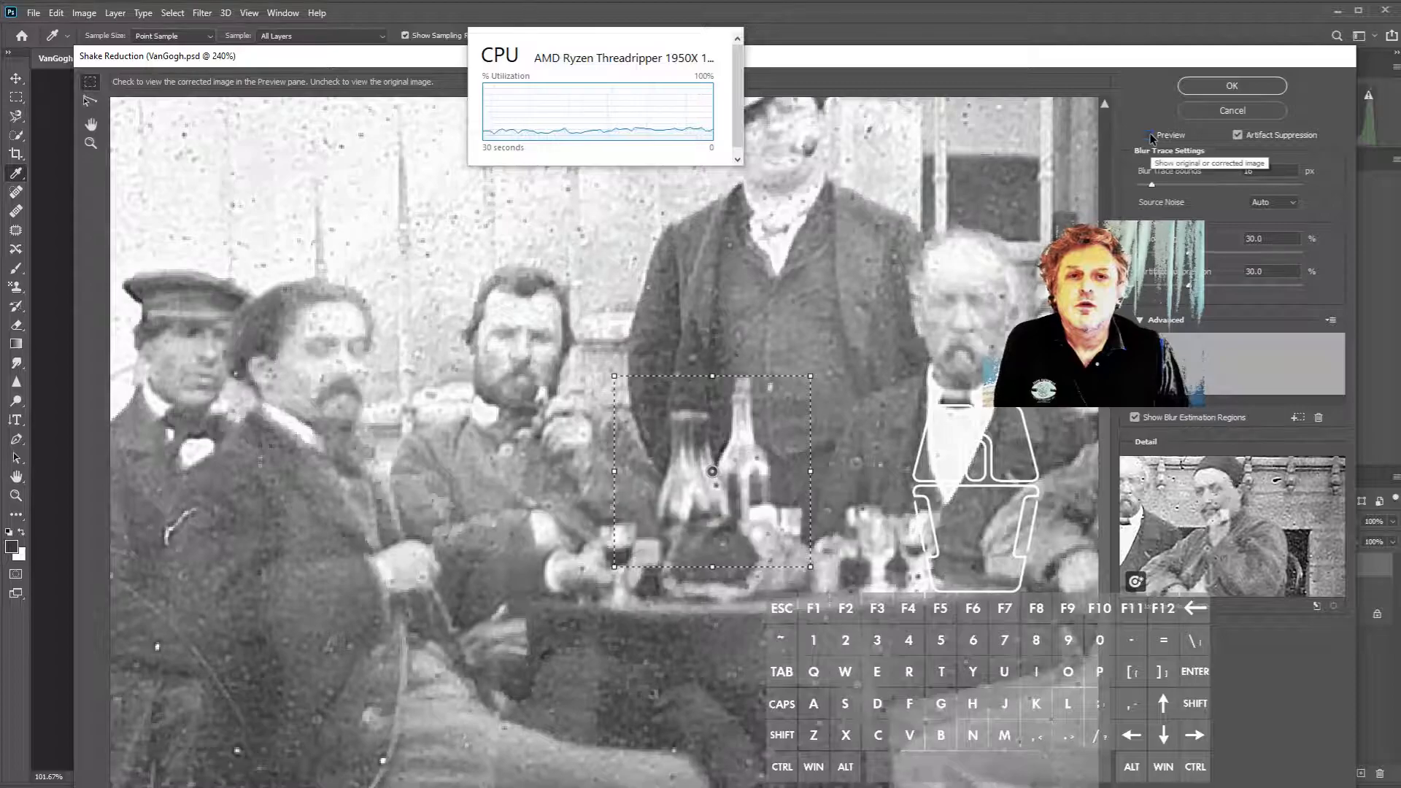
Compare the original photo with the Shake Reduction result by repeatedly toggling the corrected-image preview.
{"action": "left_click", "coordinate": [1151, 136]}
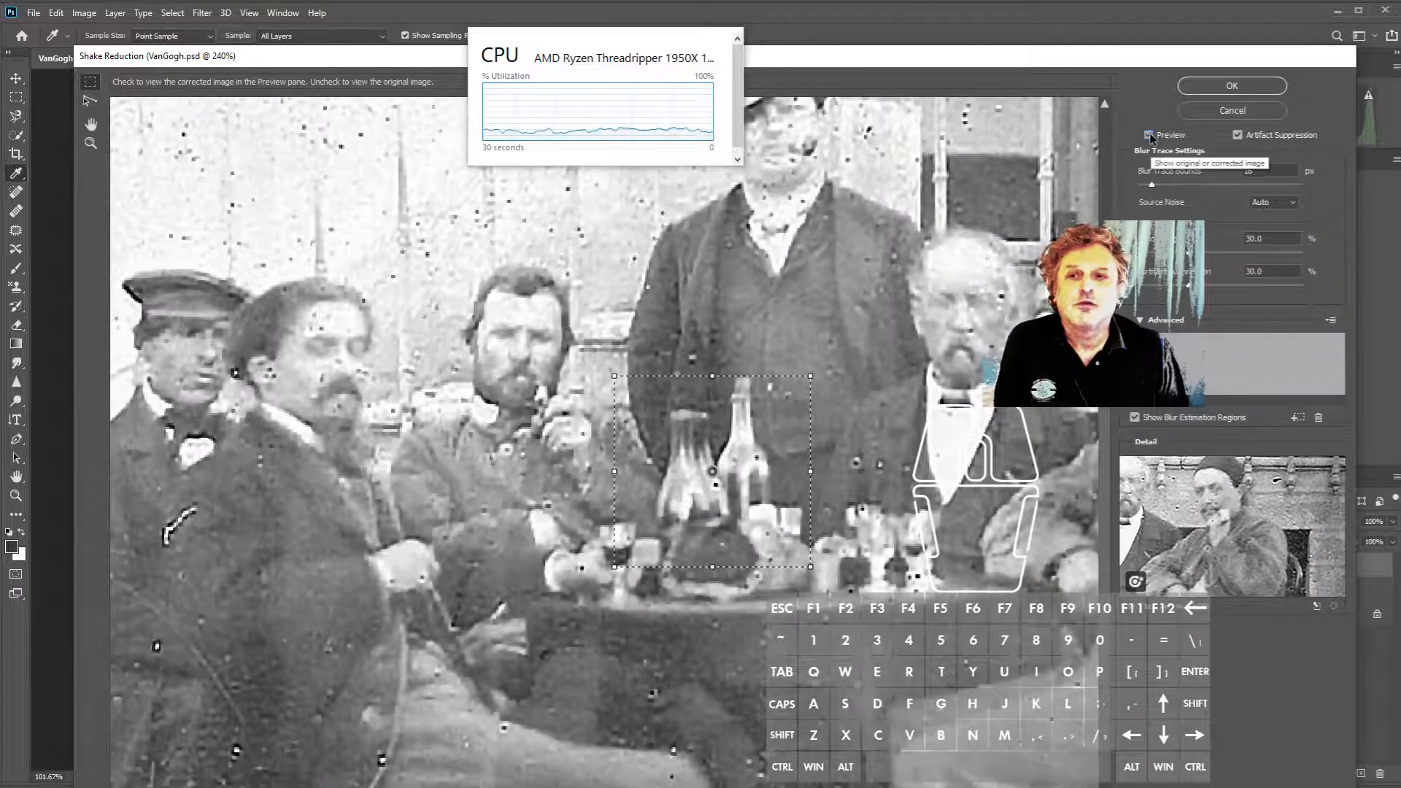
{"action": "left_click", "coordinate": [1151, 136]}
{"action": "left_click", "coordinate": [1151, 136]}
{"action": "left_click", "coordinate": [1151, 136]}
{"action": "left_click", "coordinate": [1151, 136]}
{"action": "left_click", "coordinate": [1151, 135]}
{"action": "left_click", "coordinate": [1150, 136]}
{"action": "left_click", "coordinate": [1150, 135]}
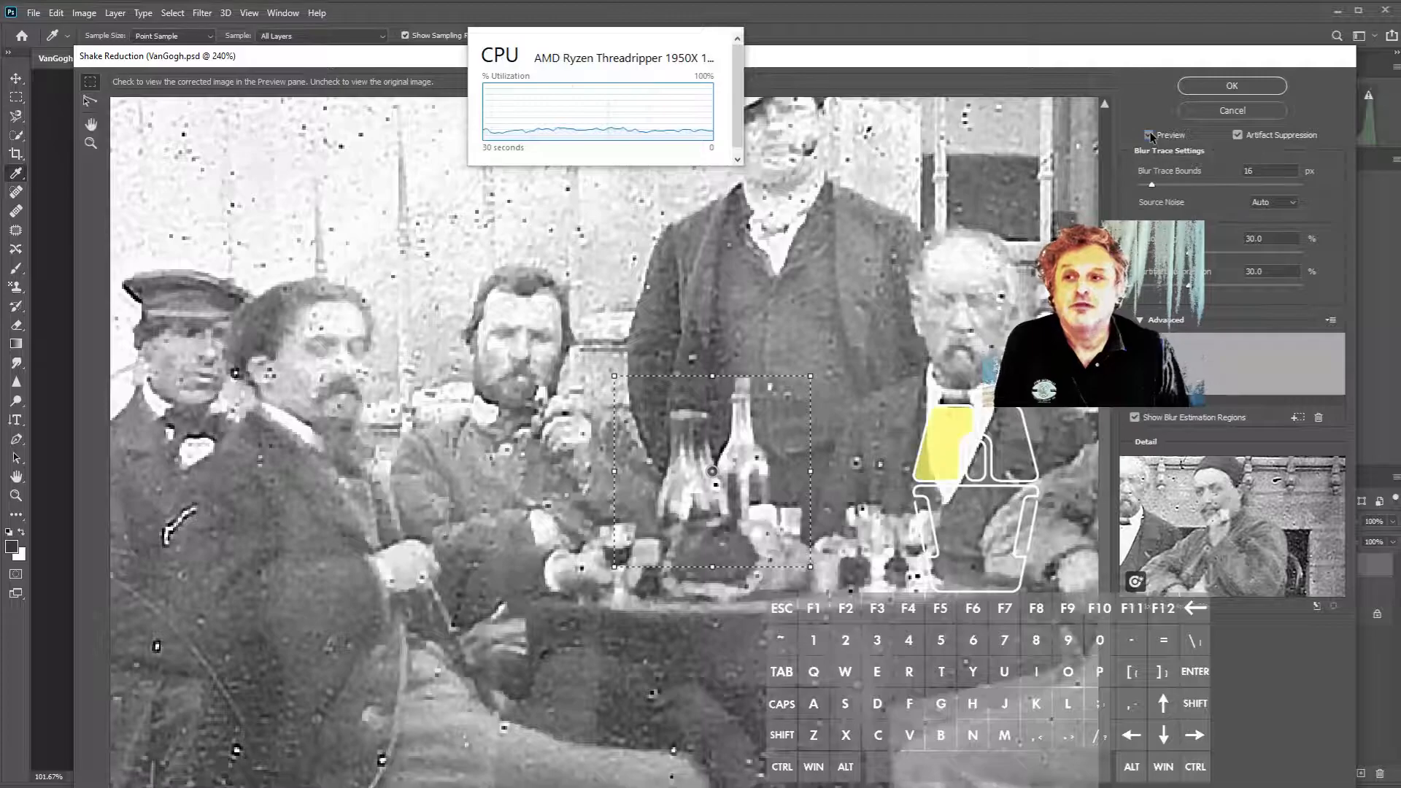
{"action": "left_click", "coordinate": [1151, 135]}
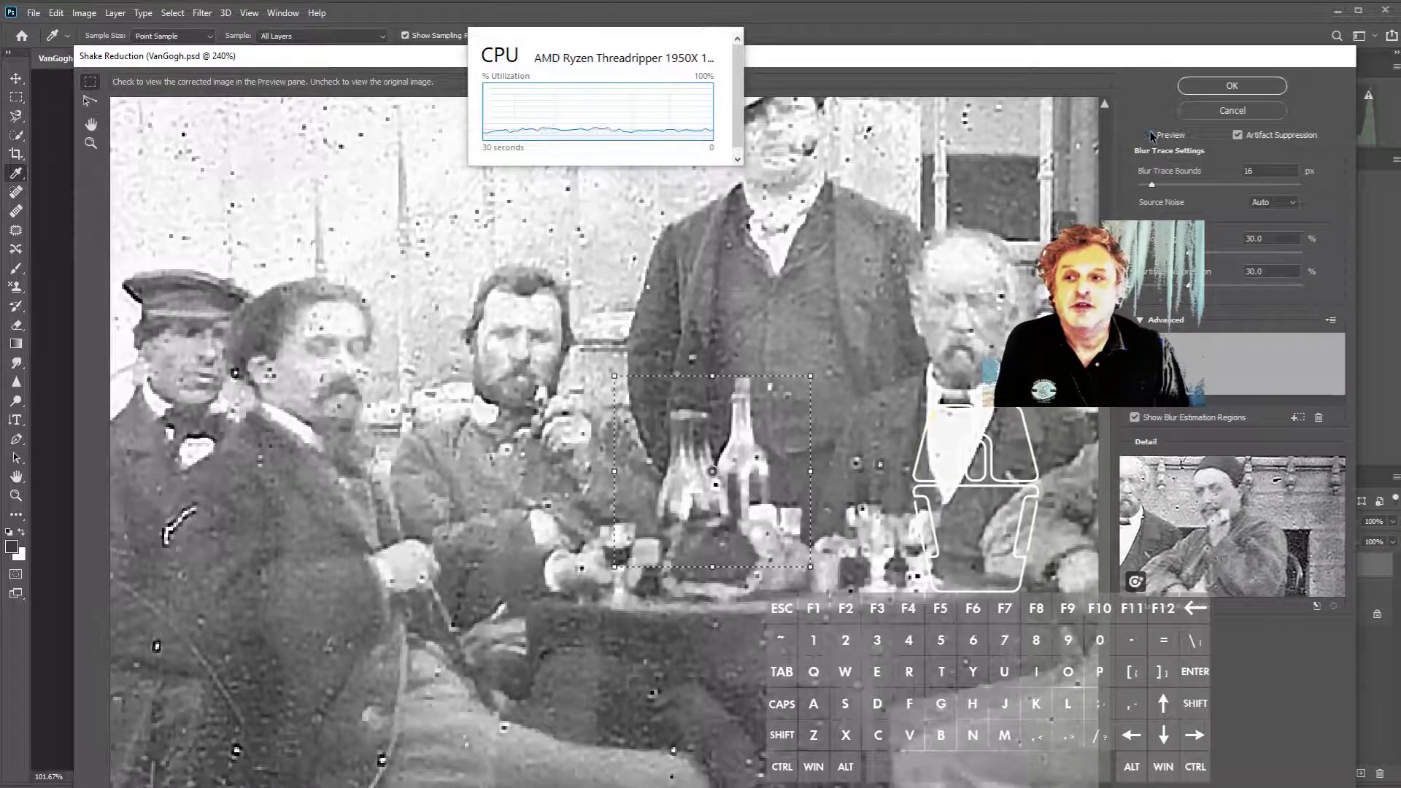
{"action": "left_click", "coordinate": [1151, 136]}
{"action": "left_click", "coordinate": [1151, 136]}
{"action": "left_click", "coordinate": [1151, 135]}
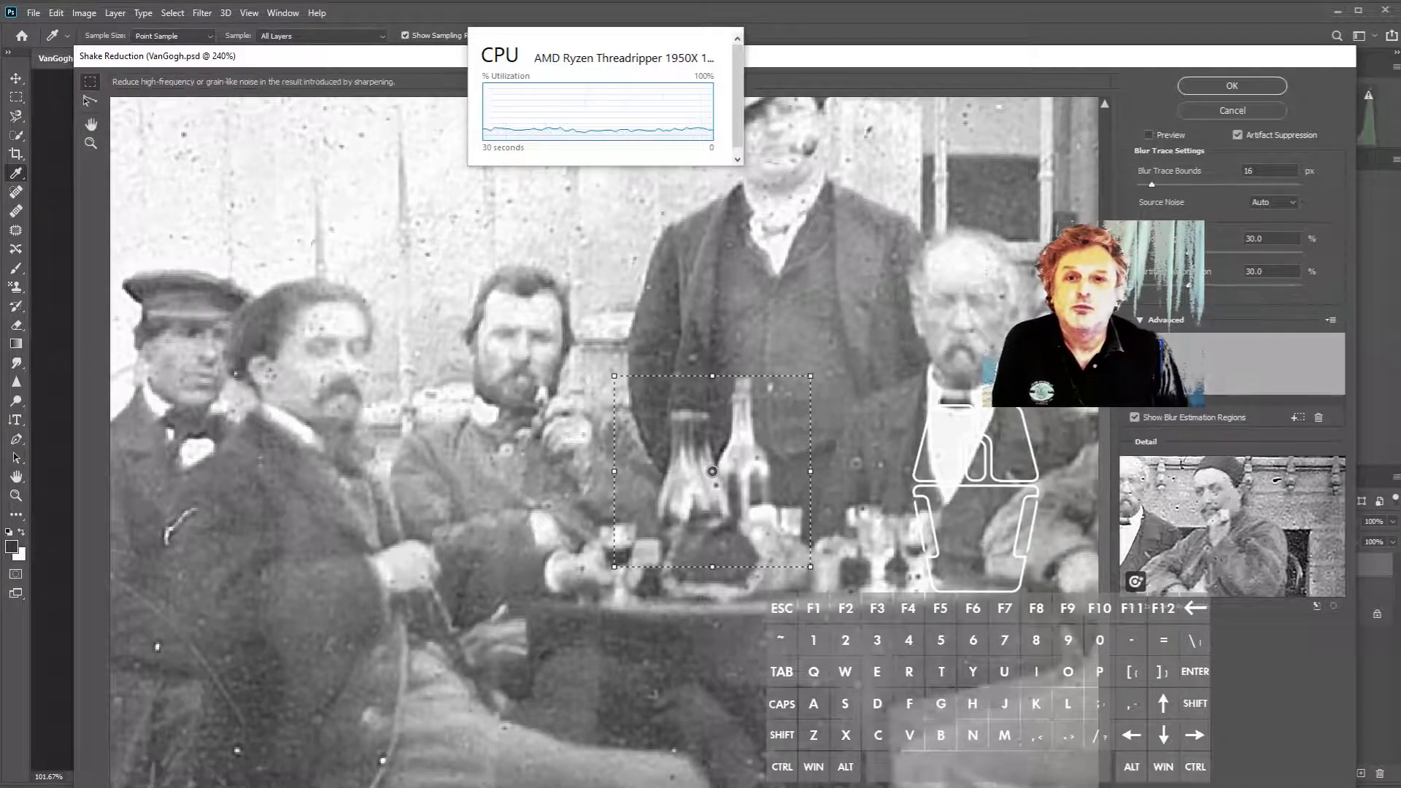
Set the Shake Reduction smoothing to 14.1% and artifact suppression to 34.1%, and apply the filter.
{"action": "left_click", "coordinate": [1188, 252]}
{"action": "left_click_drag", "start_coordinate": [1188, 253], "coordinate": [1161, 252]}
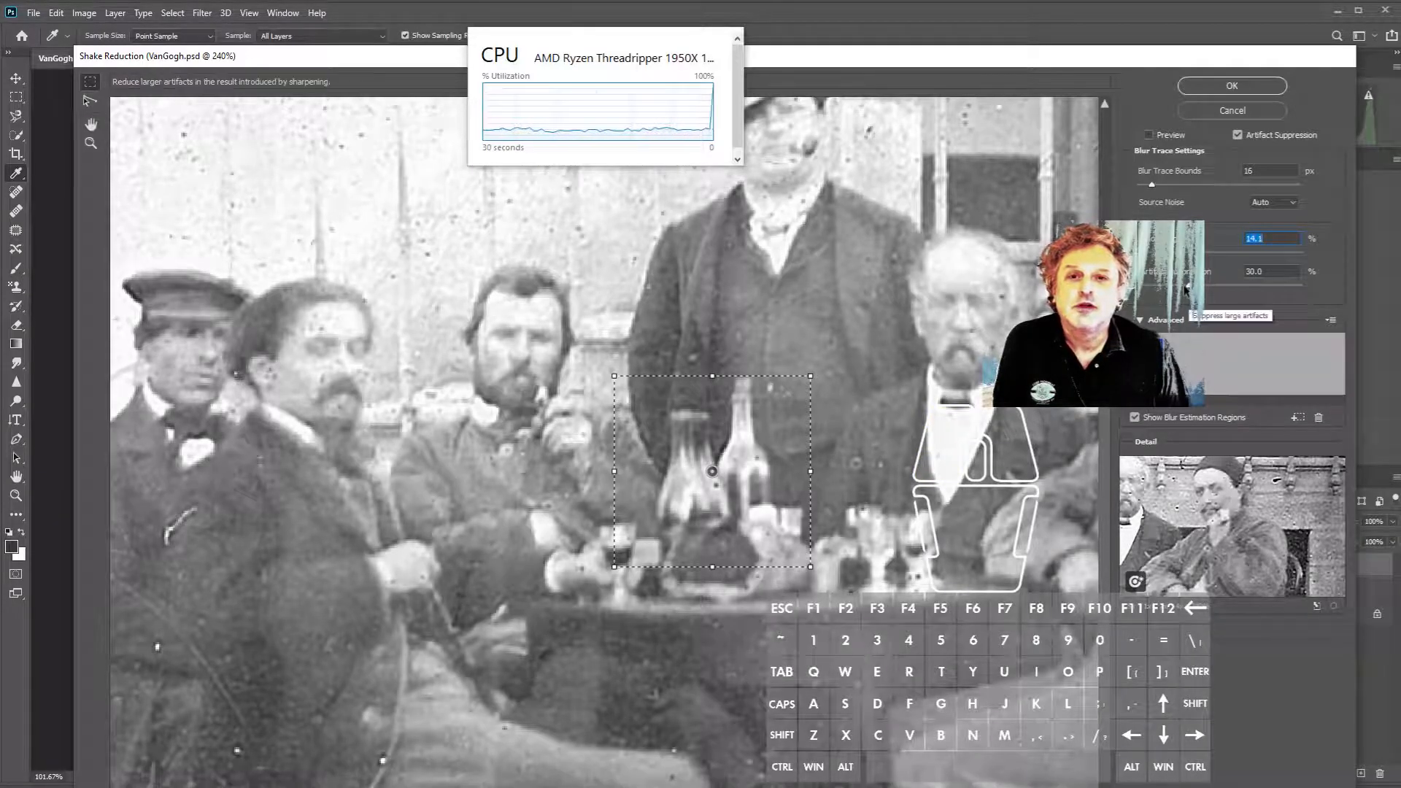
{"action": "left_click", "coordinate": [1187, 287]}
{"action": "left_click", "coordinate": [1188, 288]}
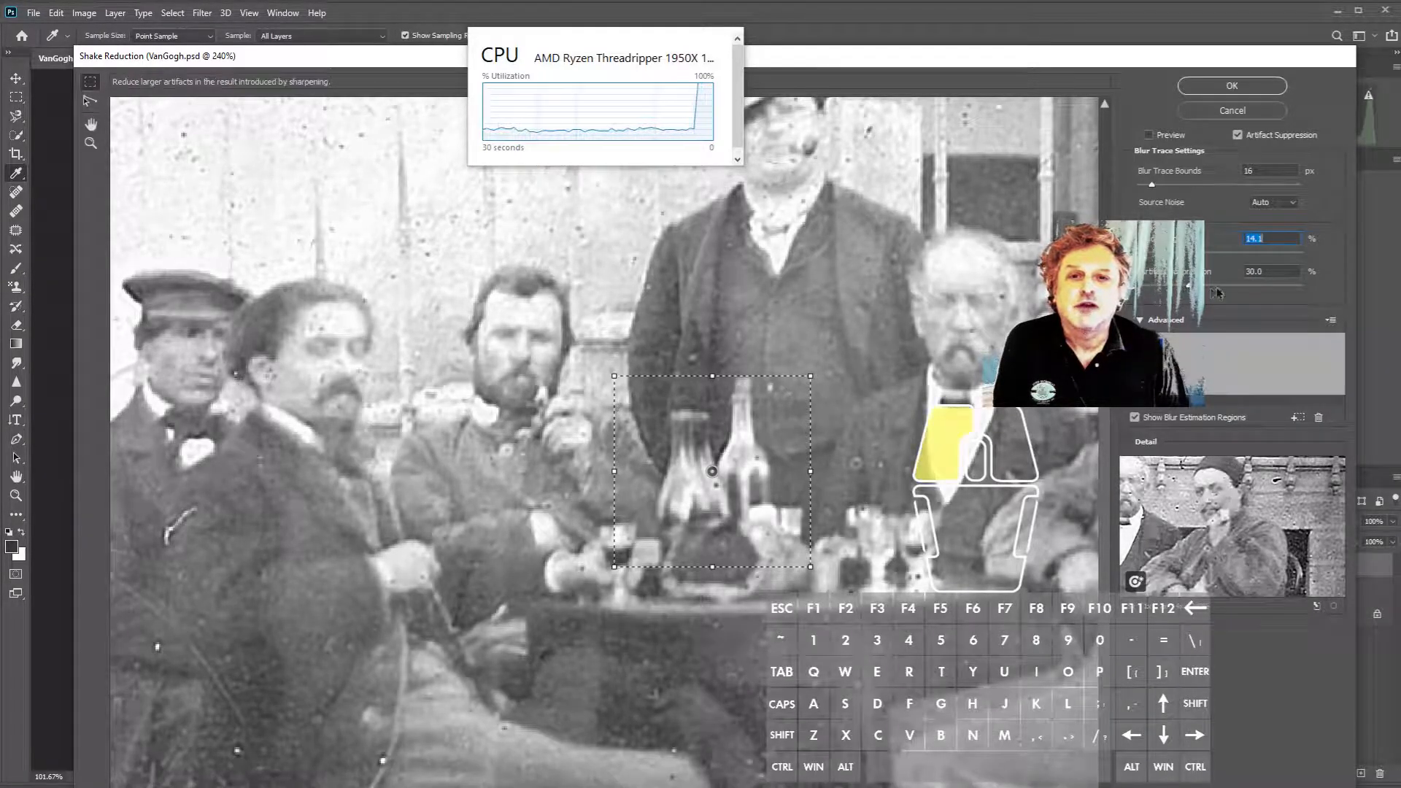
{"action": "left_click", "coordinate": [1223, 288]}
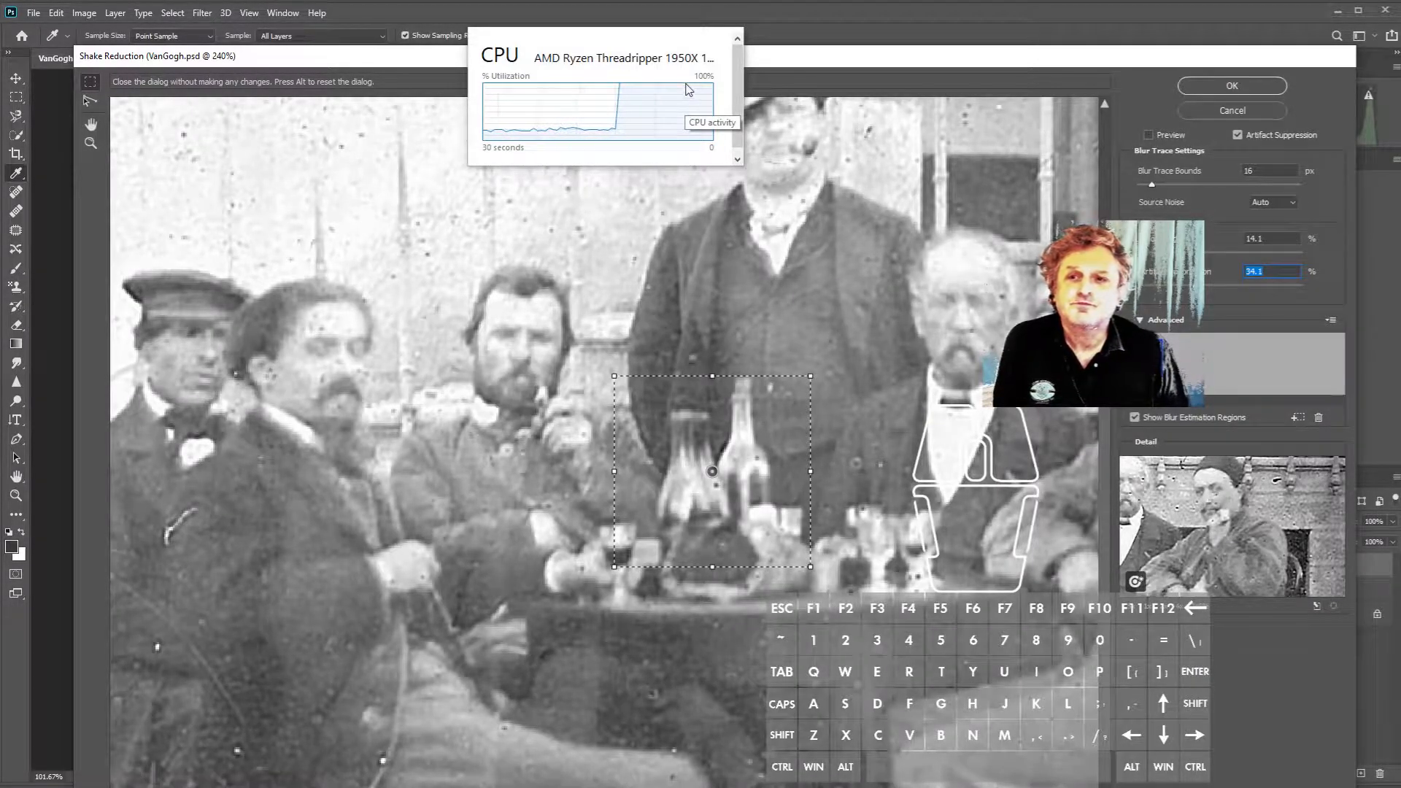
{"action": "key", "text": "Return"}
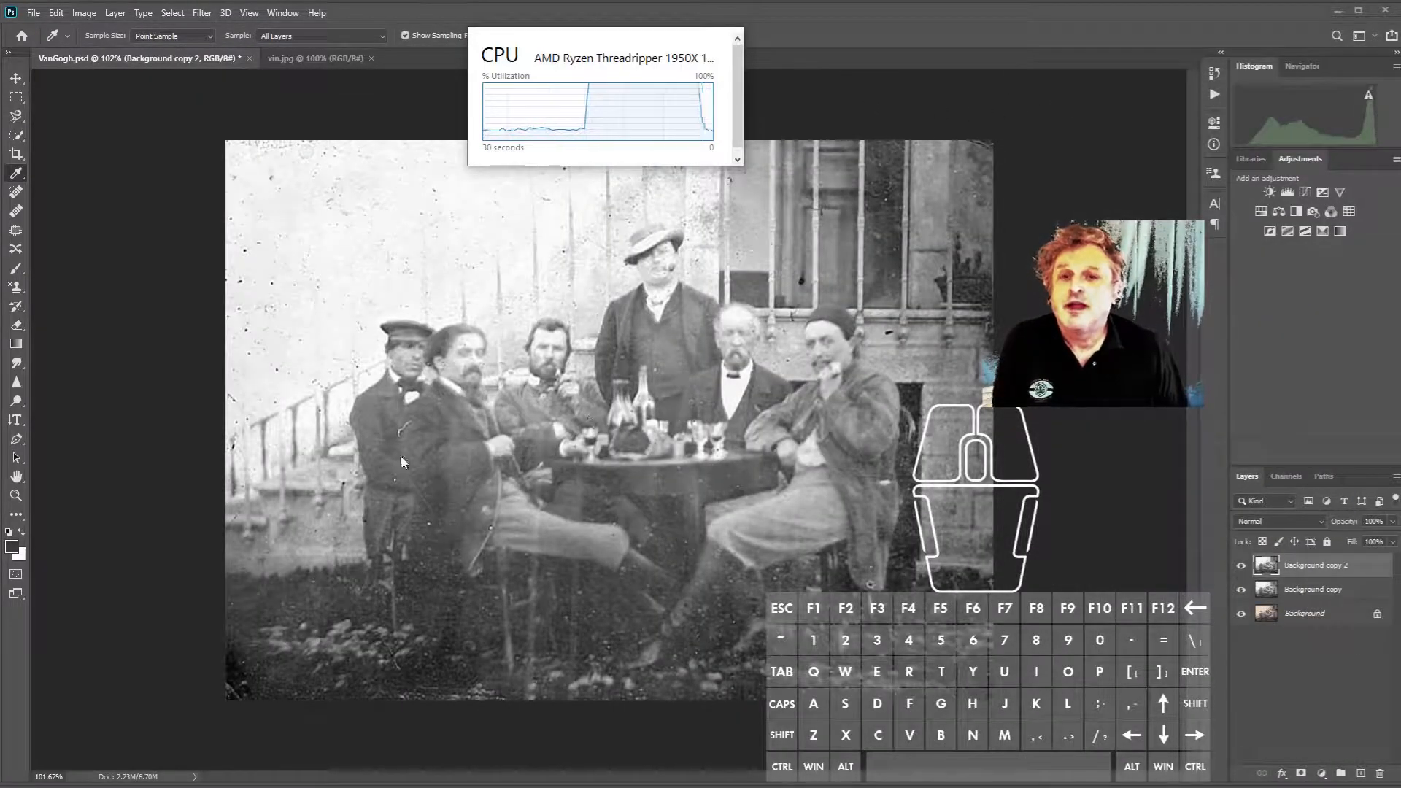
Remove the white scratch on the dark jacket below the bow tie with a 10 px Spot Healing Brush.
{"action": "scroll", "coordinate": [400, 446], "scroll_direction": "up", "scroll_amount": 5}
{"action": "scroll", "coordinate": [363, 442], "scroll_direction": "up", "scroll_amount": 3}
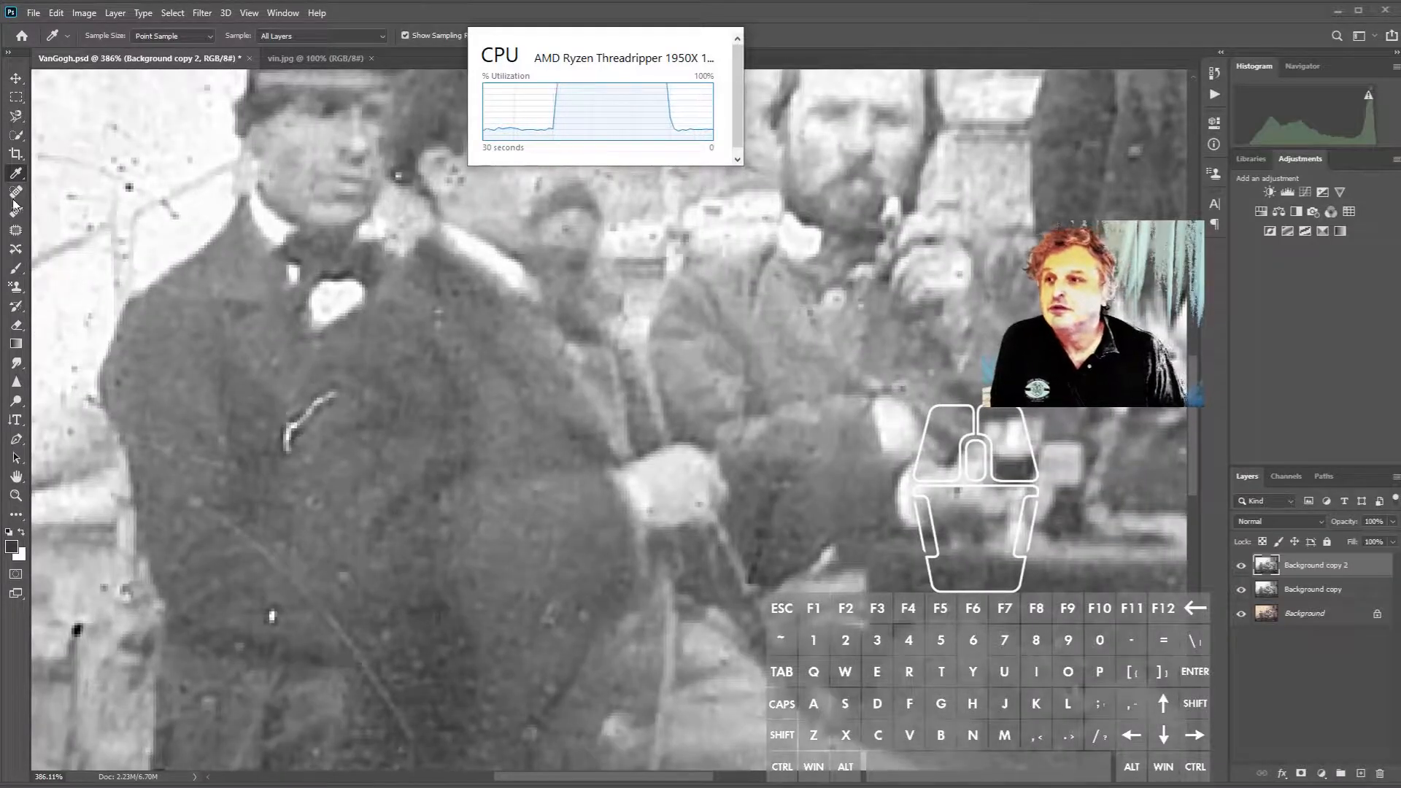
{"action": "left_click", "coordinate": [16, 192]}
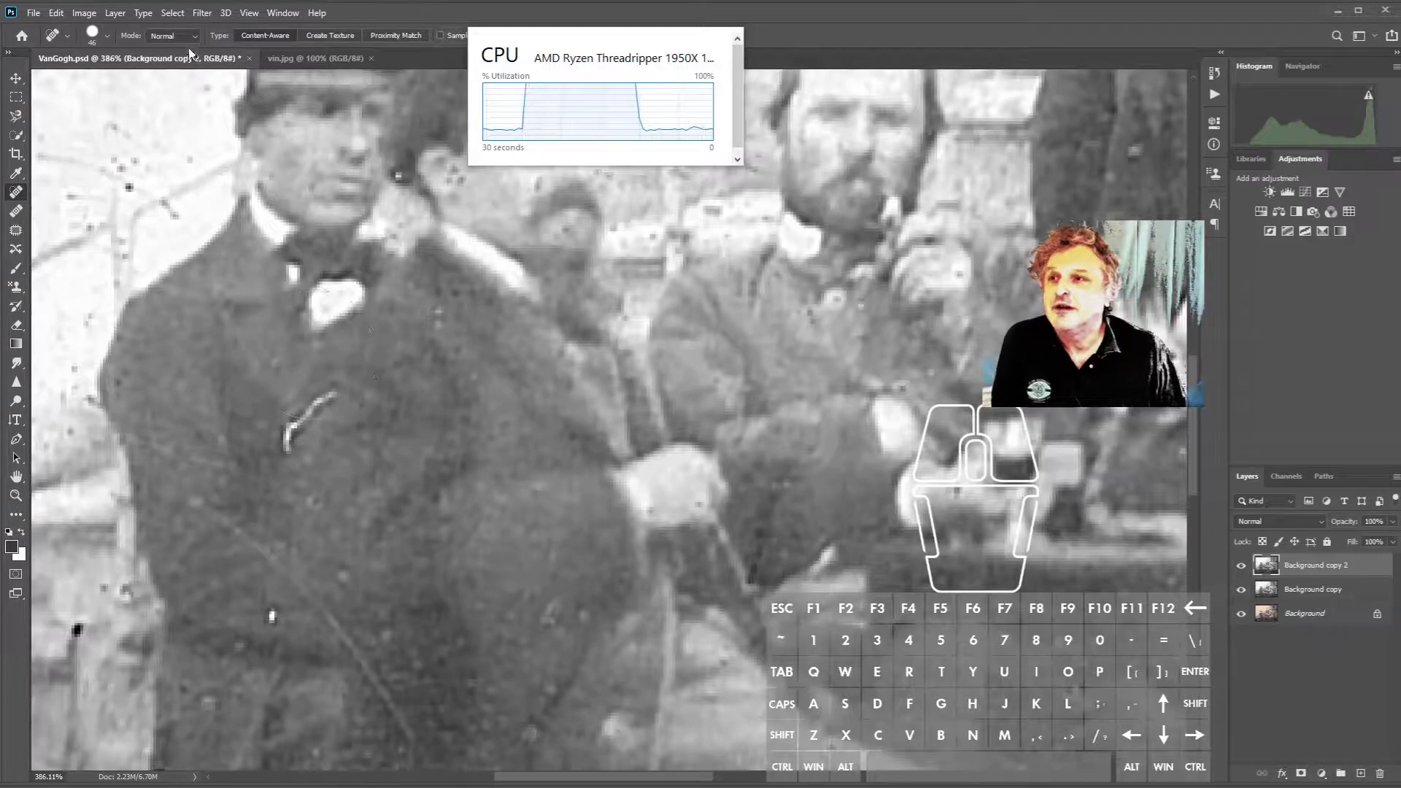
{"action": "left_click", "coordinate": [108, 36]}
{"action": "left_click_drag", "start_coordinate": [51, 79], "coordinate": [33, 81]}
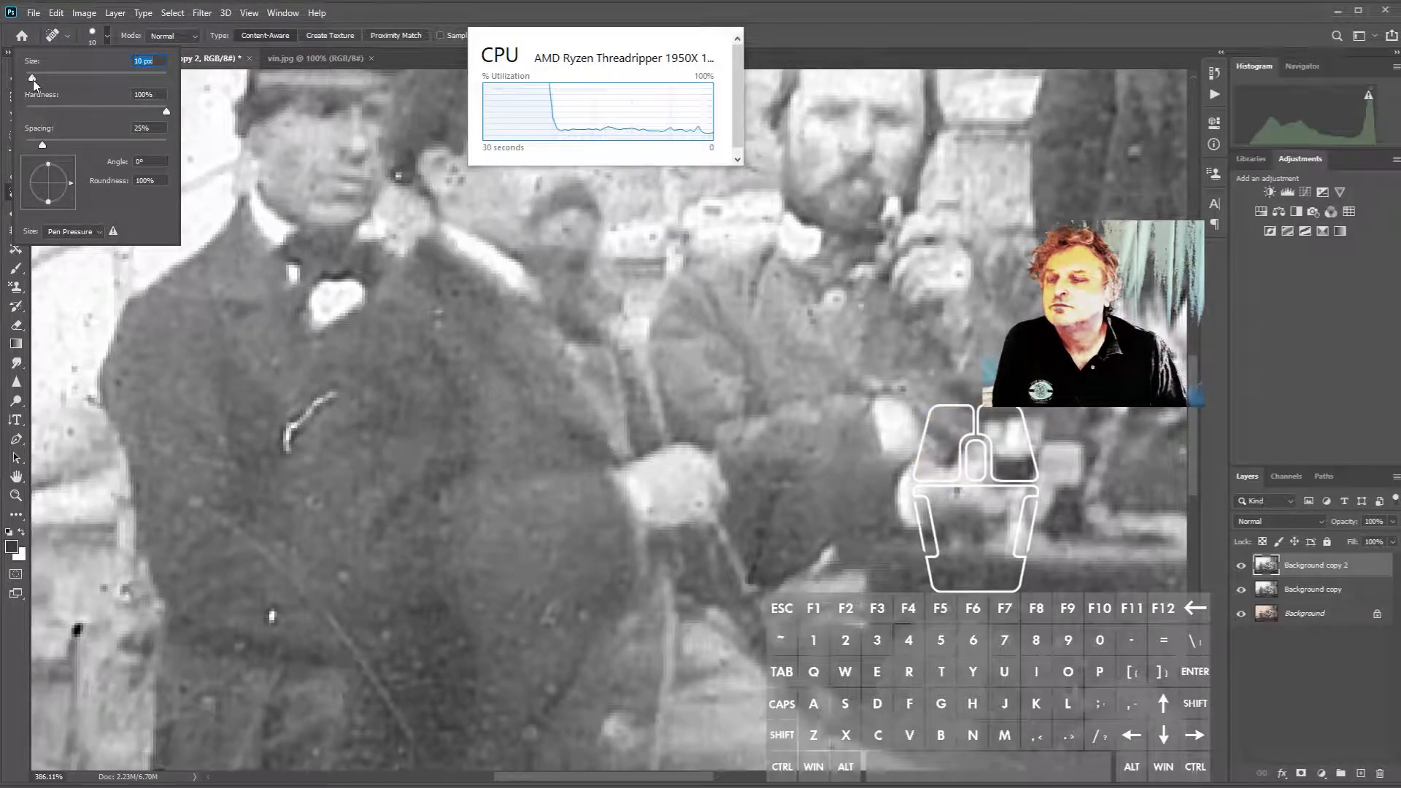
{"action": "left_click", "coordinate": [335, 390]}
{"action": "left_click_drag", "start_coordinate": [326, 393], "coordinate": [302, 416]}
{"action": "left_click", "coordinate": [283, 439]}
{"action": "left_click", "coordinate": [305, 418]}
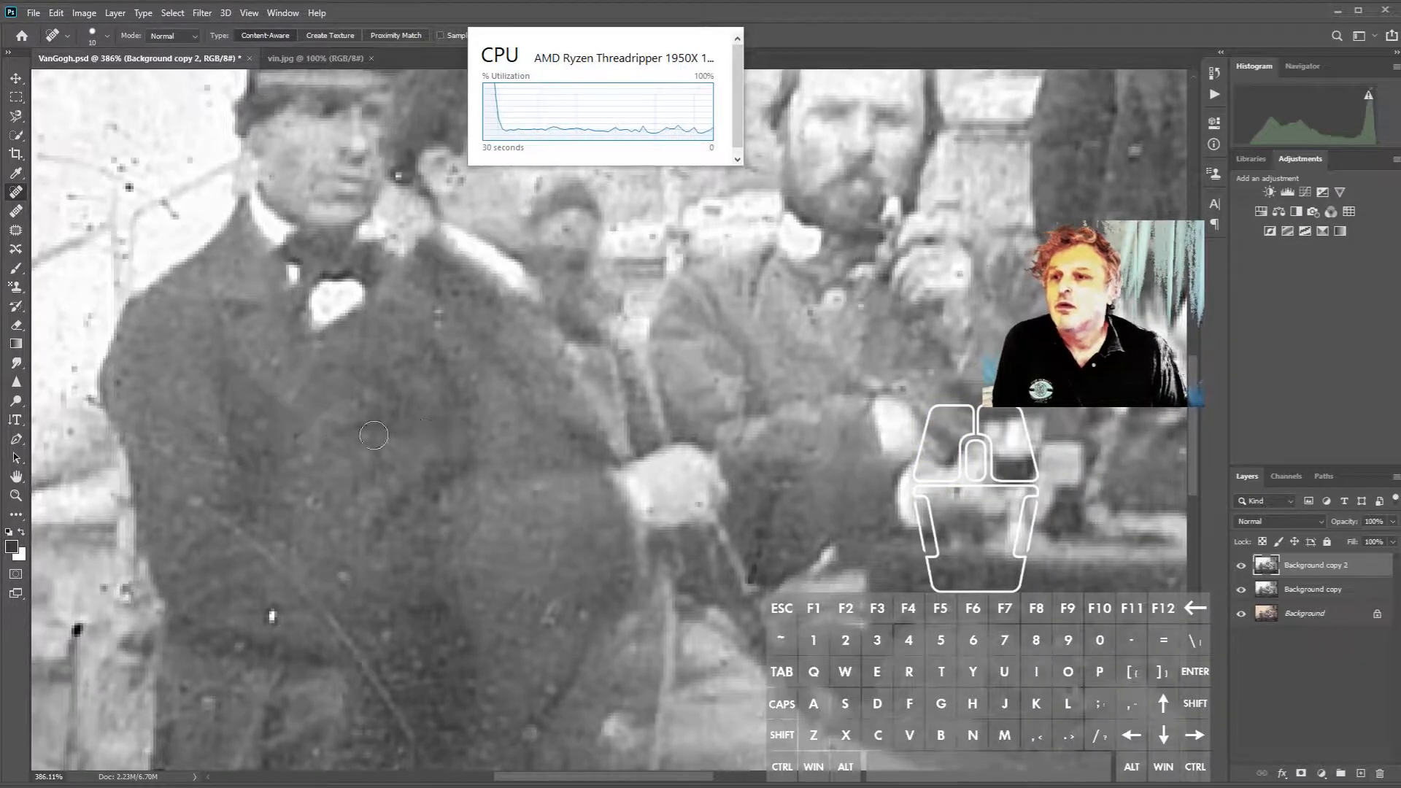
{"action": "left_click", "coordinate": [292, 433]}
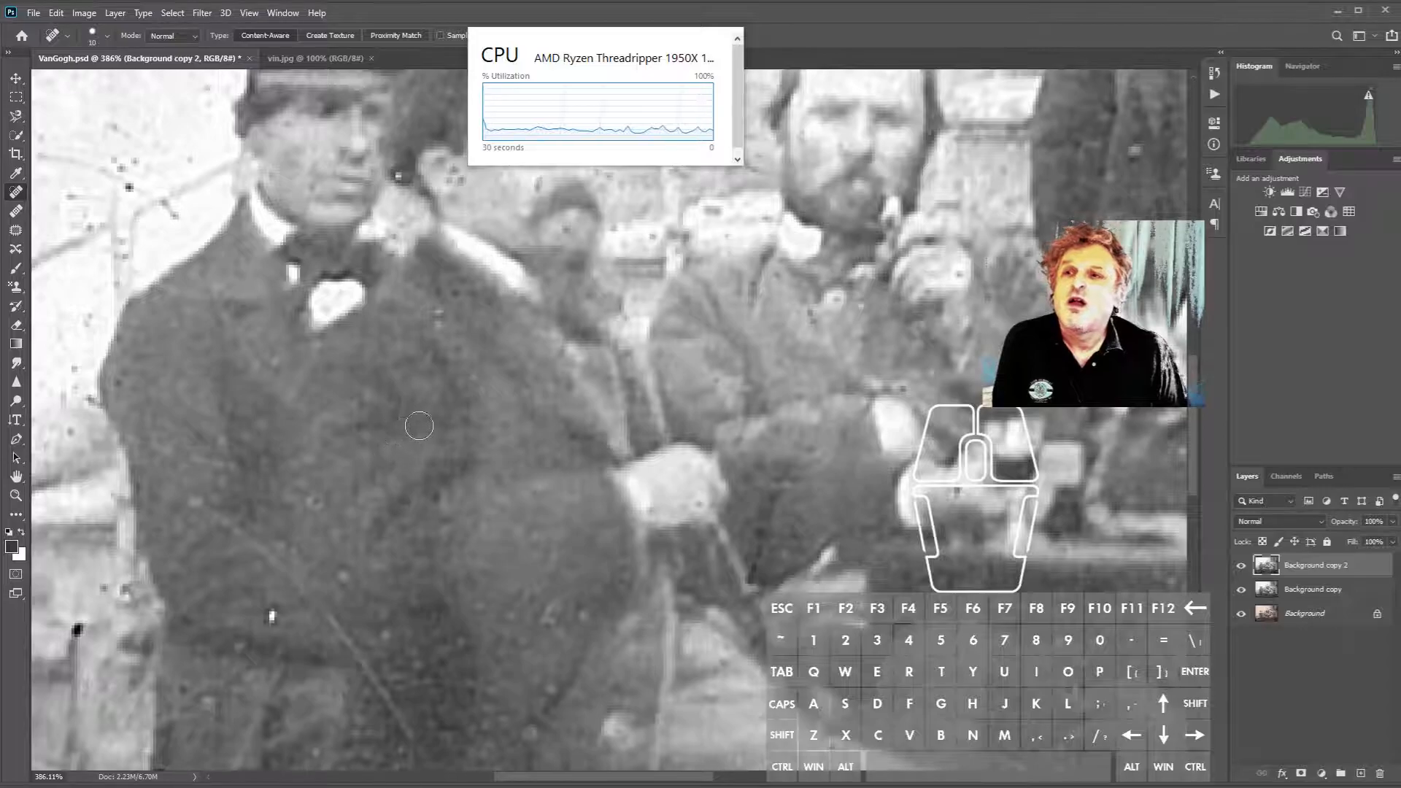
Heal the small white spots on the lower part of the capped man's dark coat.
{"action": "scroll", "coordinate": [394, 431], "scroll_direction": "down", "scroll_amount": 2}
{"action": "left_click", "coordinate": [299, 572]}
{"action": "left_click", "coordinate": [399, 699]}
{"action": "left_click", "coordinate": [397, 695]}
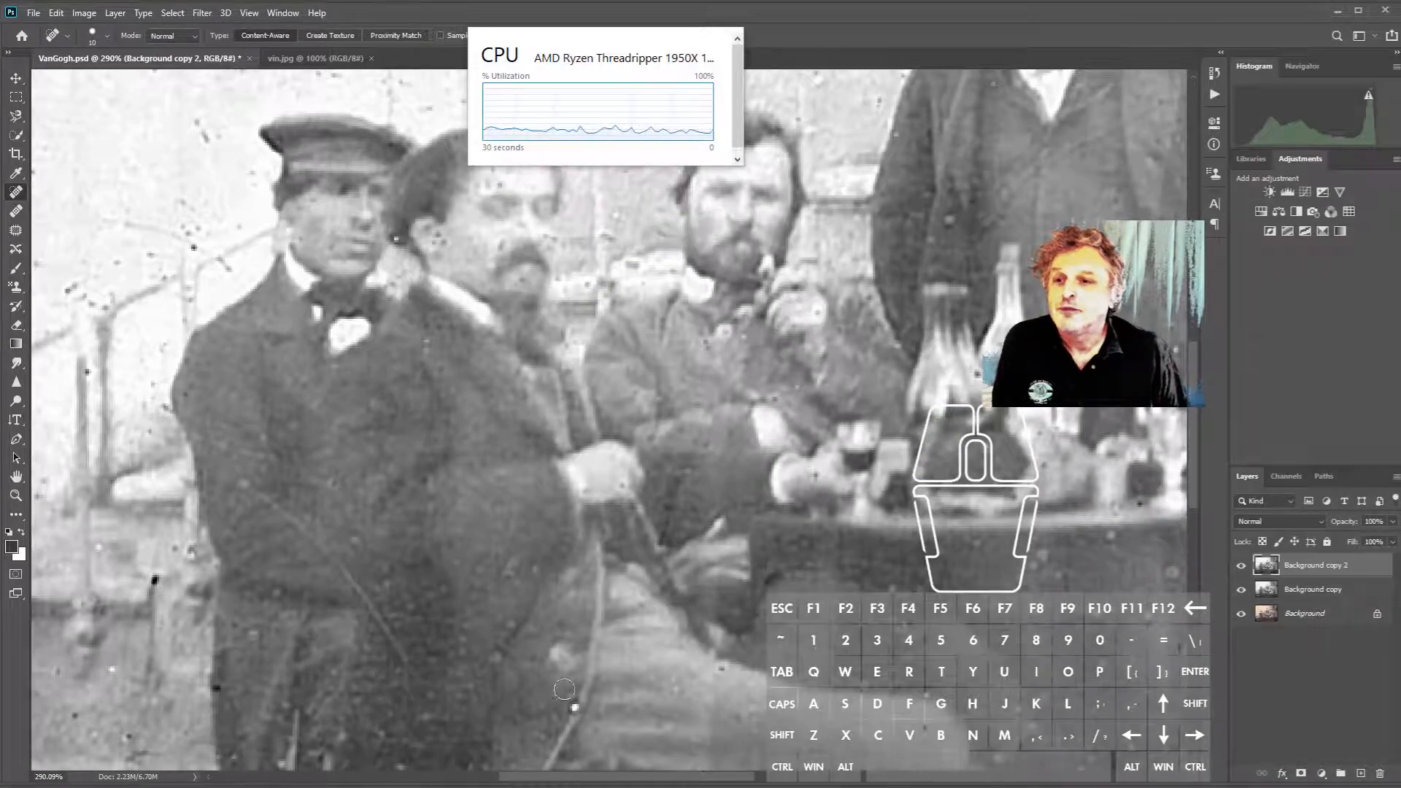
Heal the bright white speck at the edge of the seated man's coat beside his light trousers.
{"action": "scroll", "coordinate": [535, 664], "scroll_direction": "up", "scroll_amount": 3}
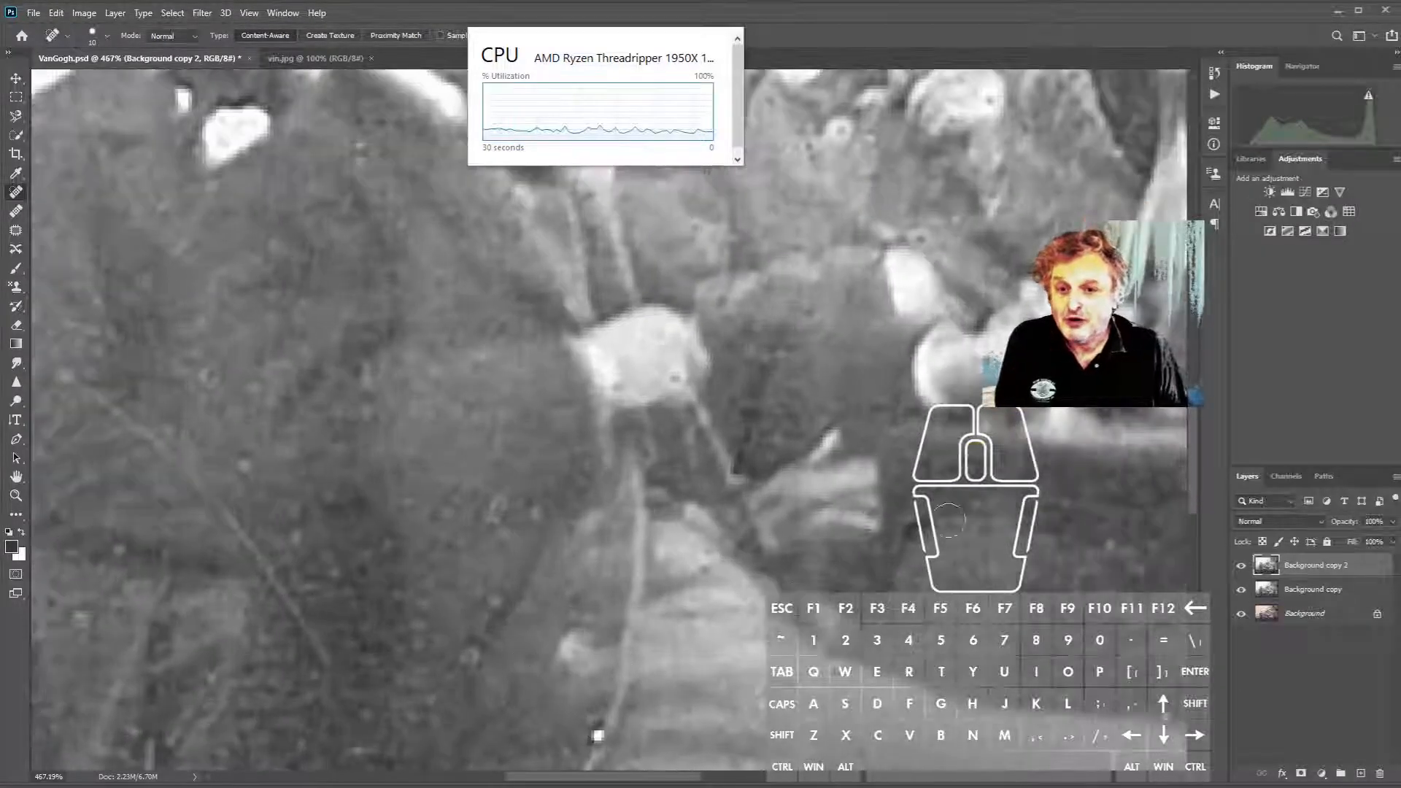
{"action": "key", "text": "space"}
{"action": "left_click_drag", "start_coordinate": [602, 735], "coordinate": [602, 367]}
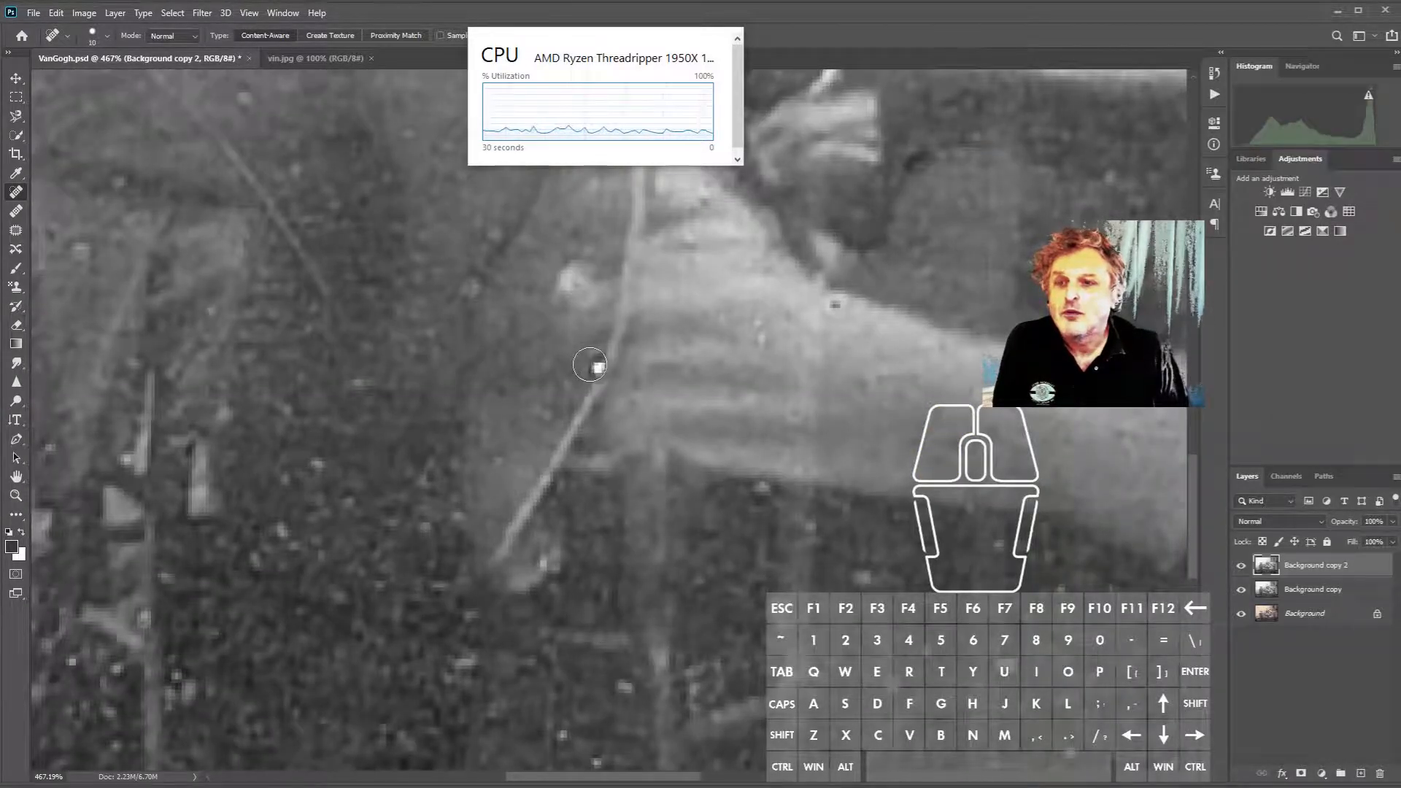
{"action": "left_click", "coordinate": [597, 367]}
Heal the dark specks on the light wall behind the capped man and along his coat's edge.
{"action": "scroll", "coordinate": [763, 356], "scroll_direction": "down", "scroll_amount": 2}
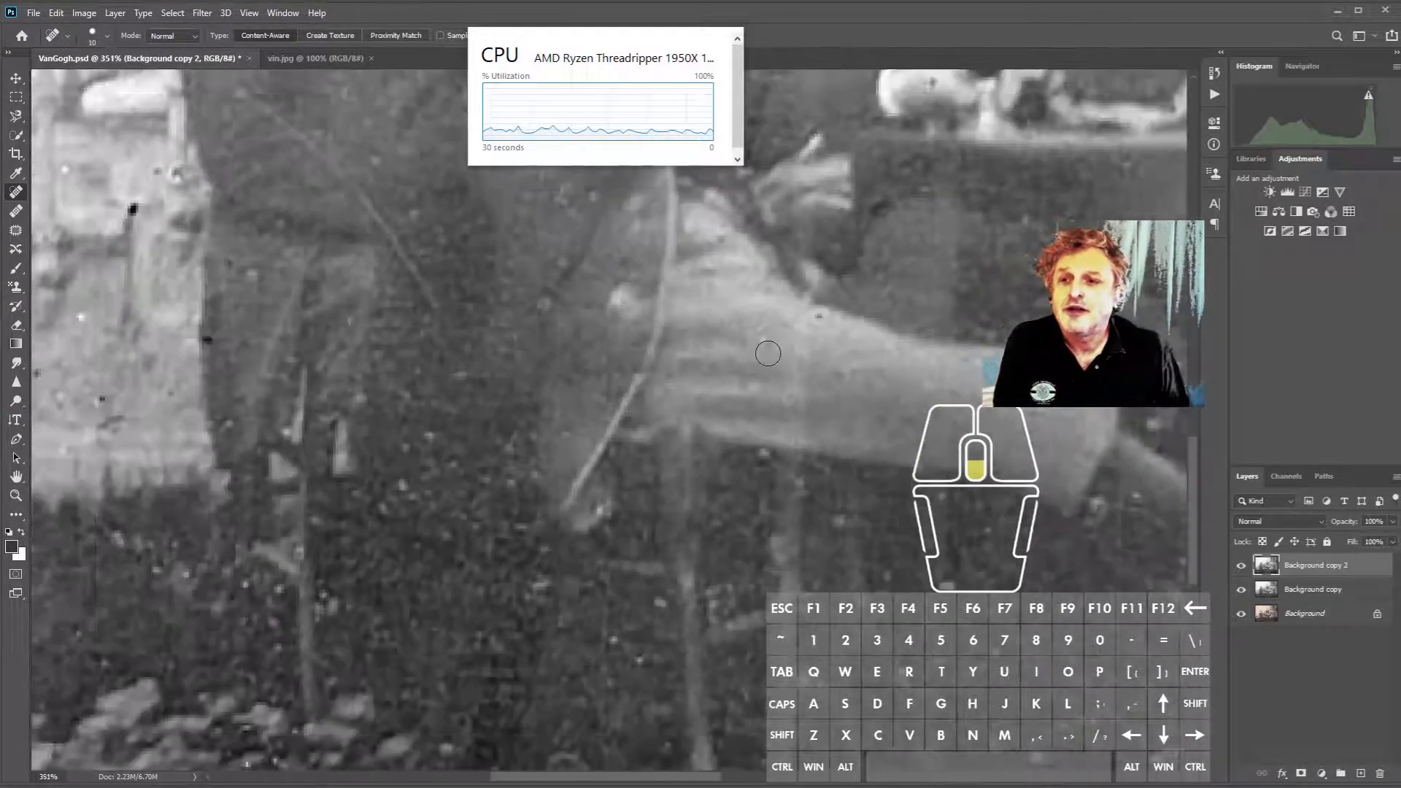
{"action": "scroll", "coordinate": [763, 355], "scroll_direction": "down", "scroll_amount": 2}
{"action": "scroll", "coordinate": [413, 224], "scroll_direction": "up", "scroll_amount": 4}
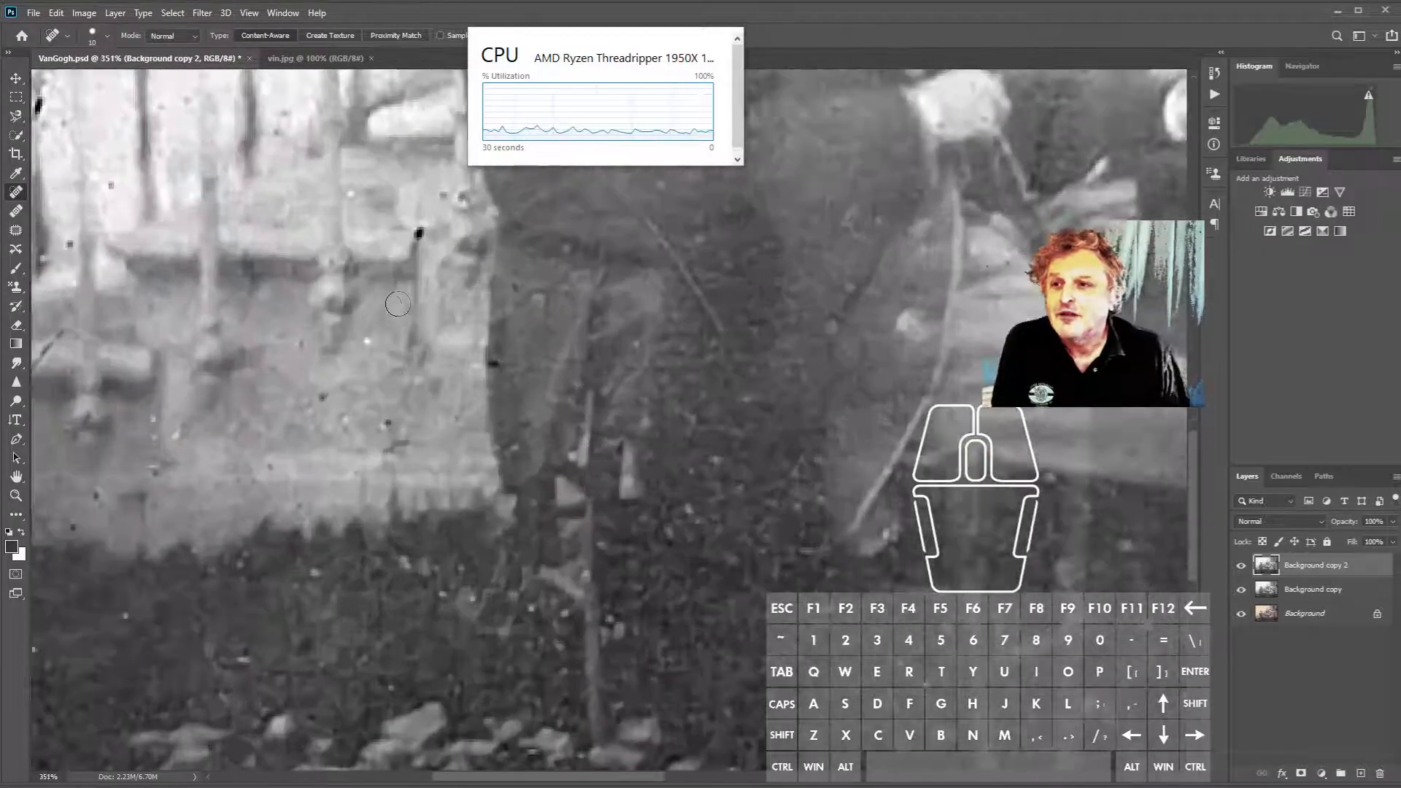
{"action": "left_click", "coordinate": [414, 223]}
{"action": "left_click", "coordinate": [510, 382]}
{"action": "left_click", "coordinate": [304, 421]}
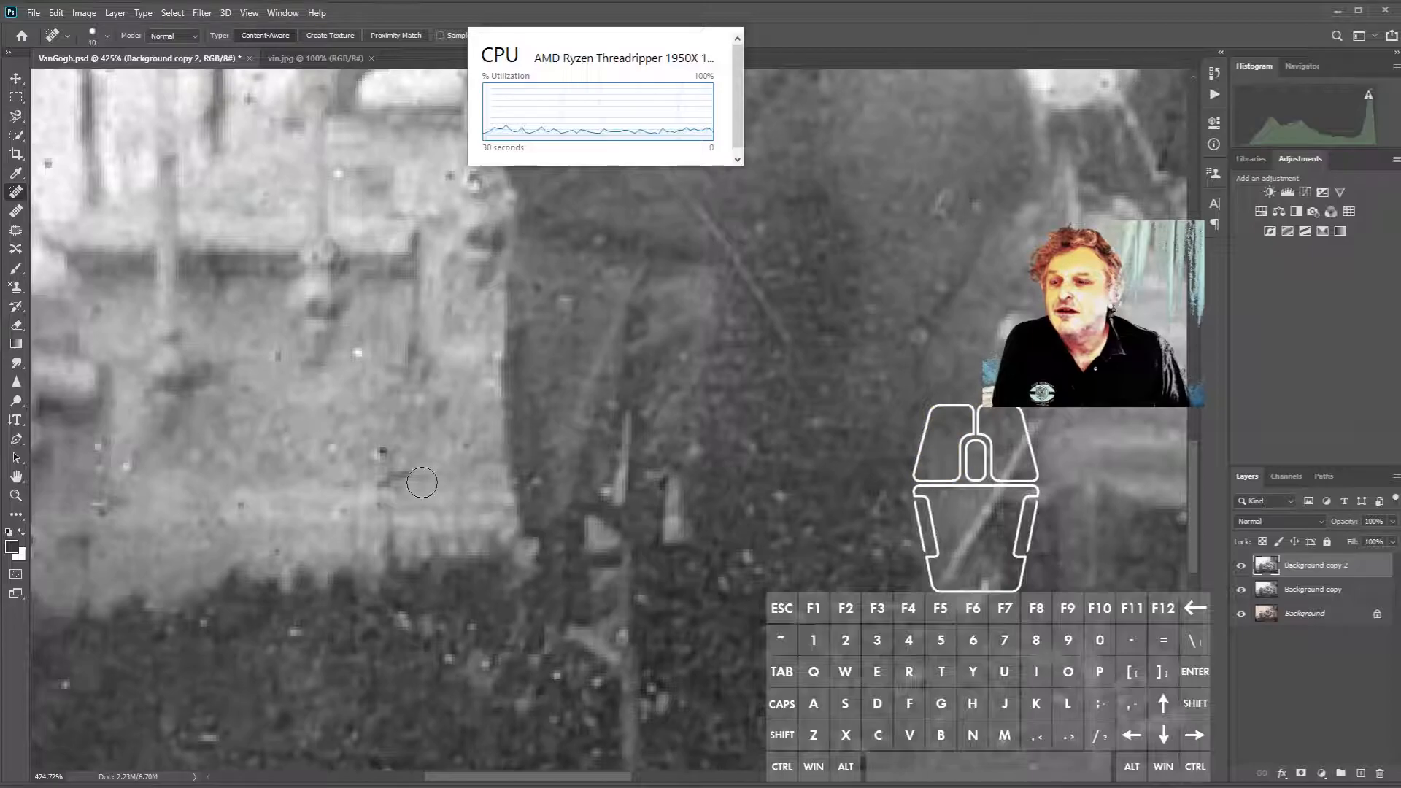
{"action": "left_click", "coordinate": [381, 450]}
Remove the large dark spot between the window bars with the healing brush size set to 21 px.
{"action": "scroll", "coordinate": [448, 318], "scroll_direction": "down", "scroll_amount": 5}
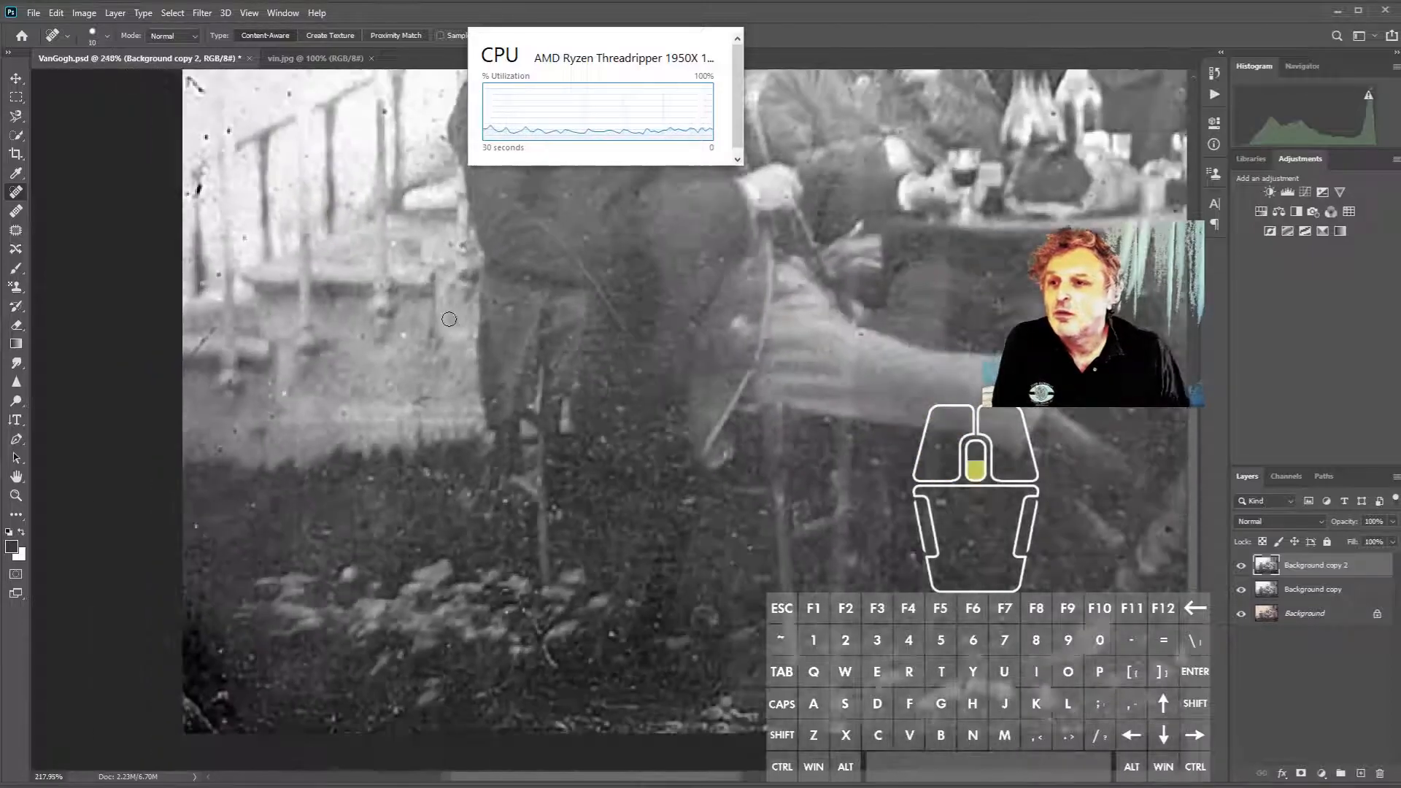
{"action": "scroll", "coordinate": [449, 318], "scroll_direction": "down", "scroll_amount": 3}
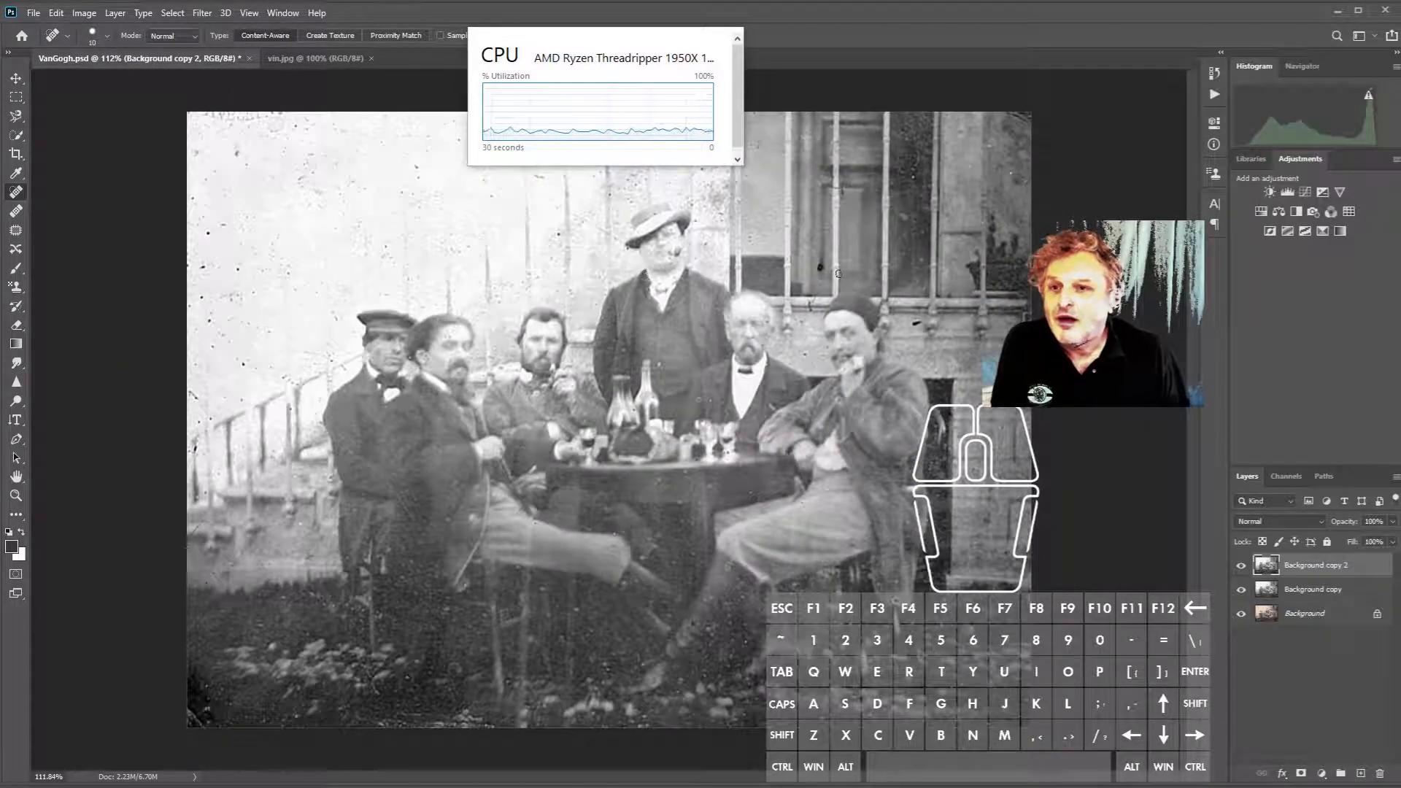
{"action": "scroll", "coordinate": [757, 310], "scroll_direction": "up", "scroll_amount": 3}
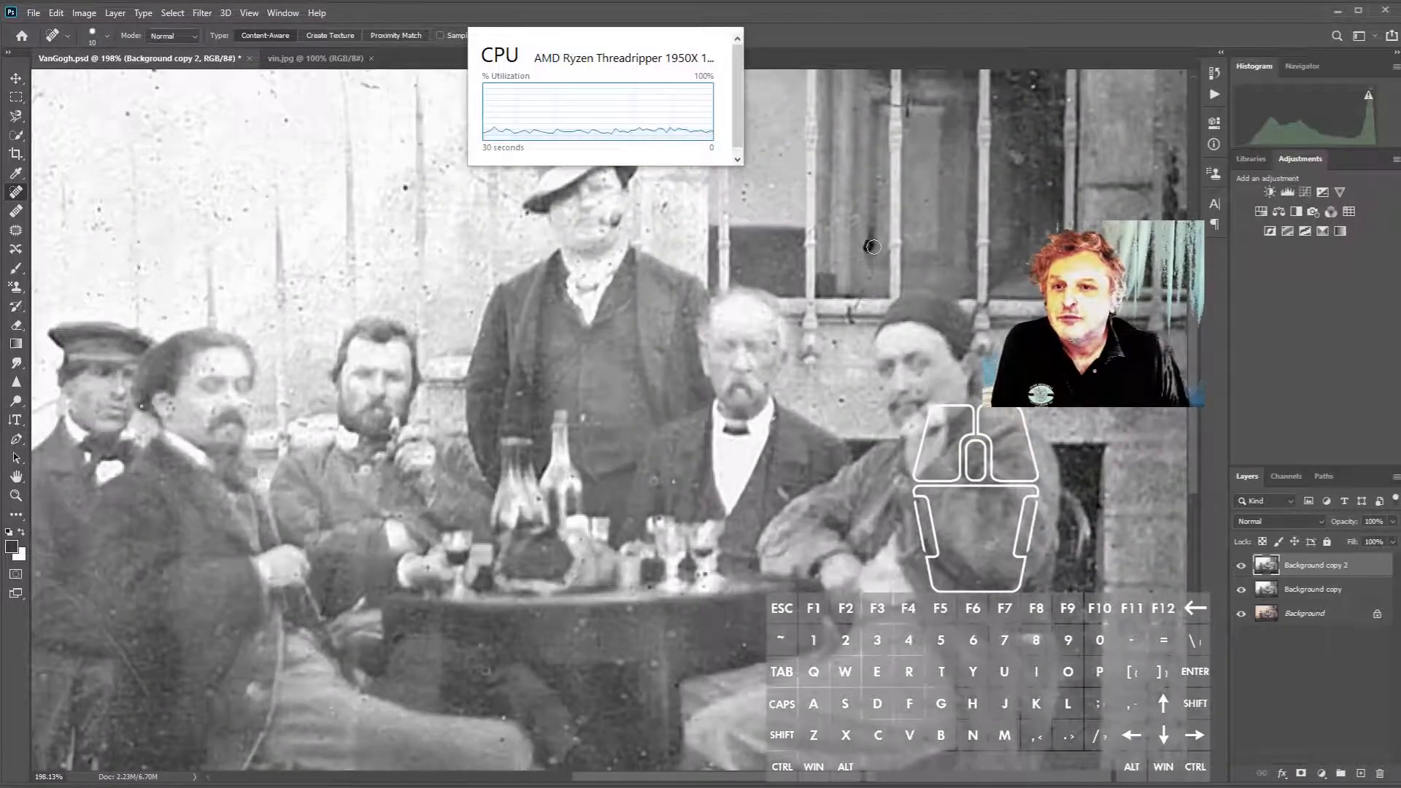
{"action": "left_click", "coordinate": [106, 38]}
{"action": "left_click_drag", "start_coordinate": [32, 77], "coordinate": [40, 77]}
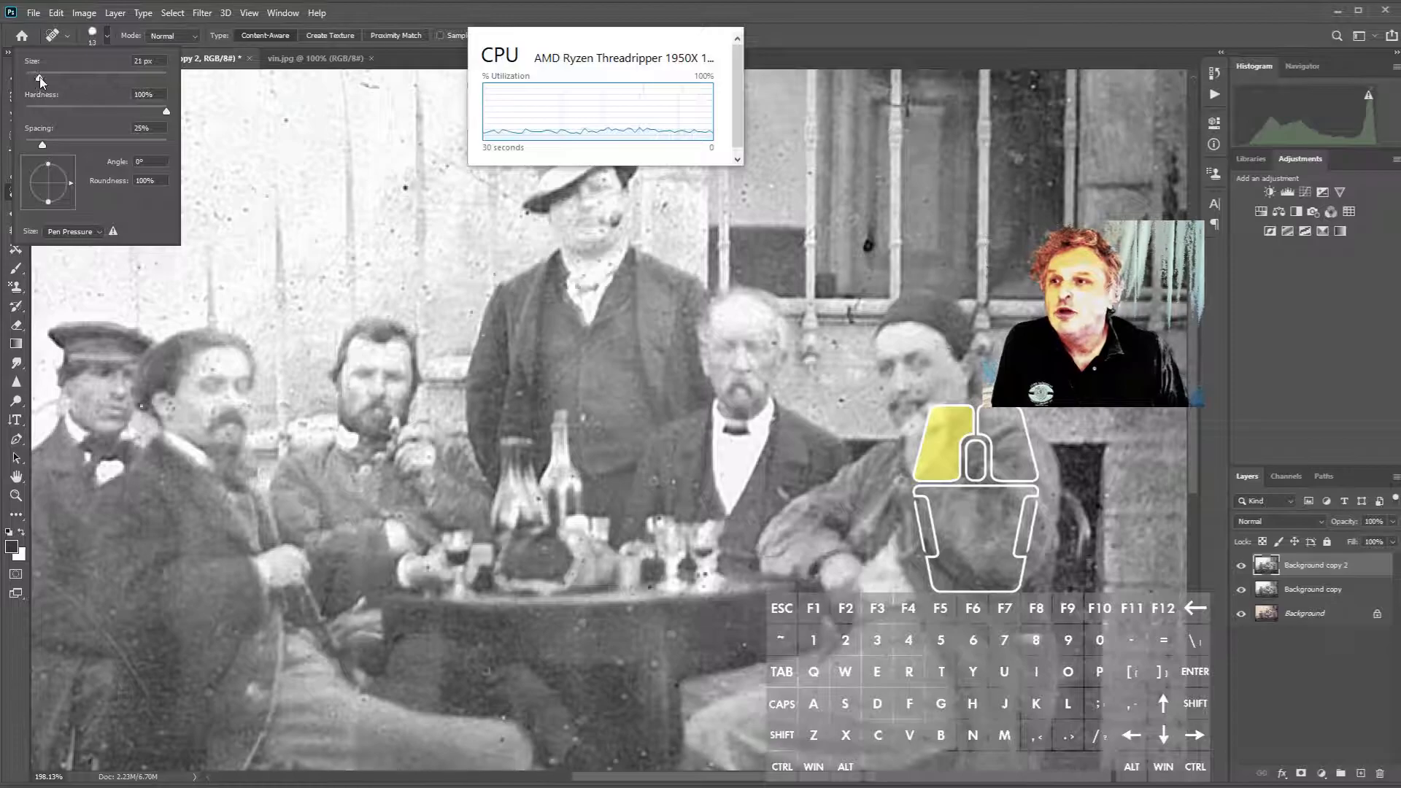
{"action": "left_click", "coordinate": [868, 246]}
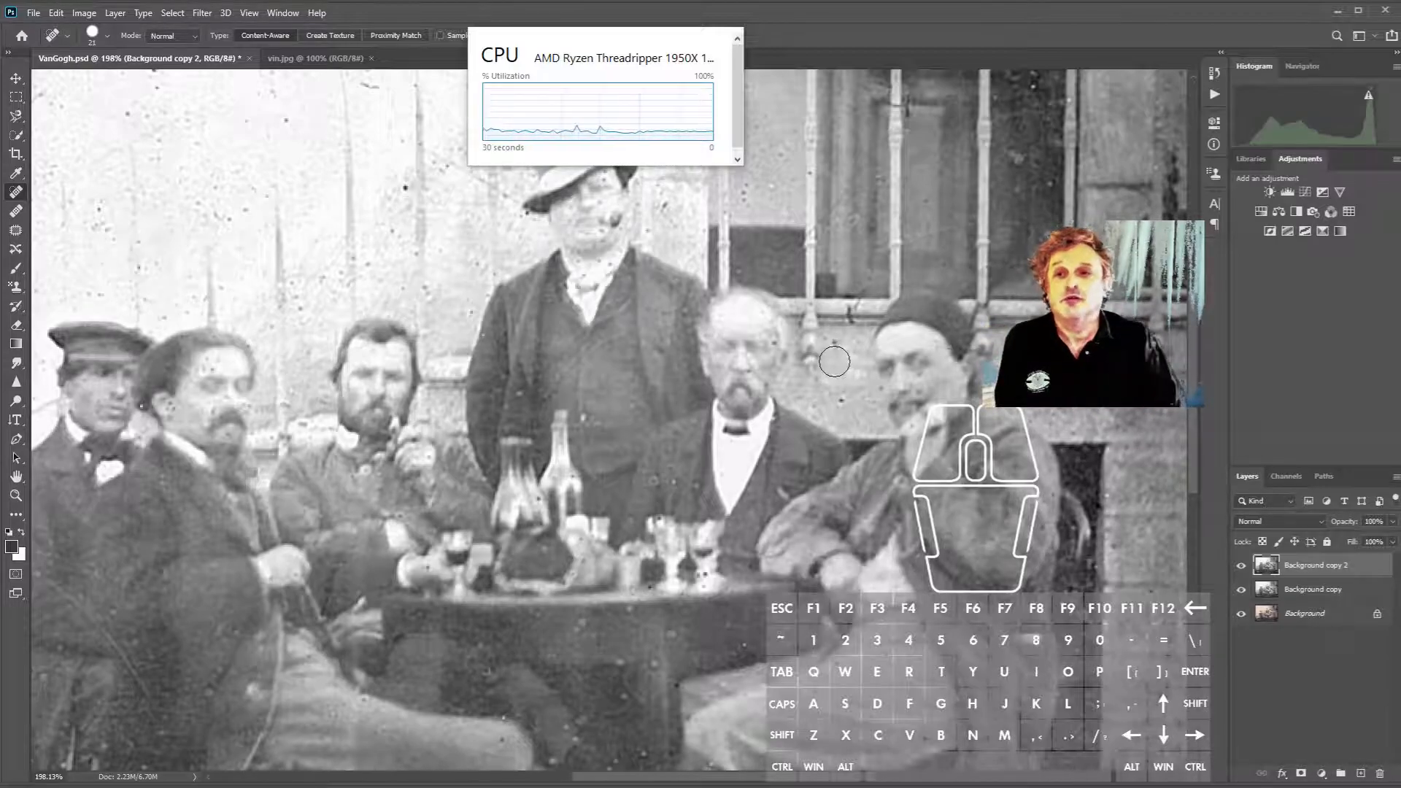
Heal the small specks on the table's dark front, the trousers below it and the bottles with a 6 px brush.
{"action": "scroll", "coordinate": [708, 682], "scroll_direction": "up", "scroll_amount": 3}
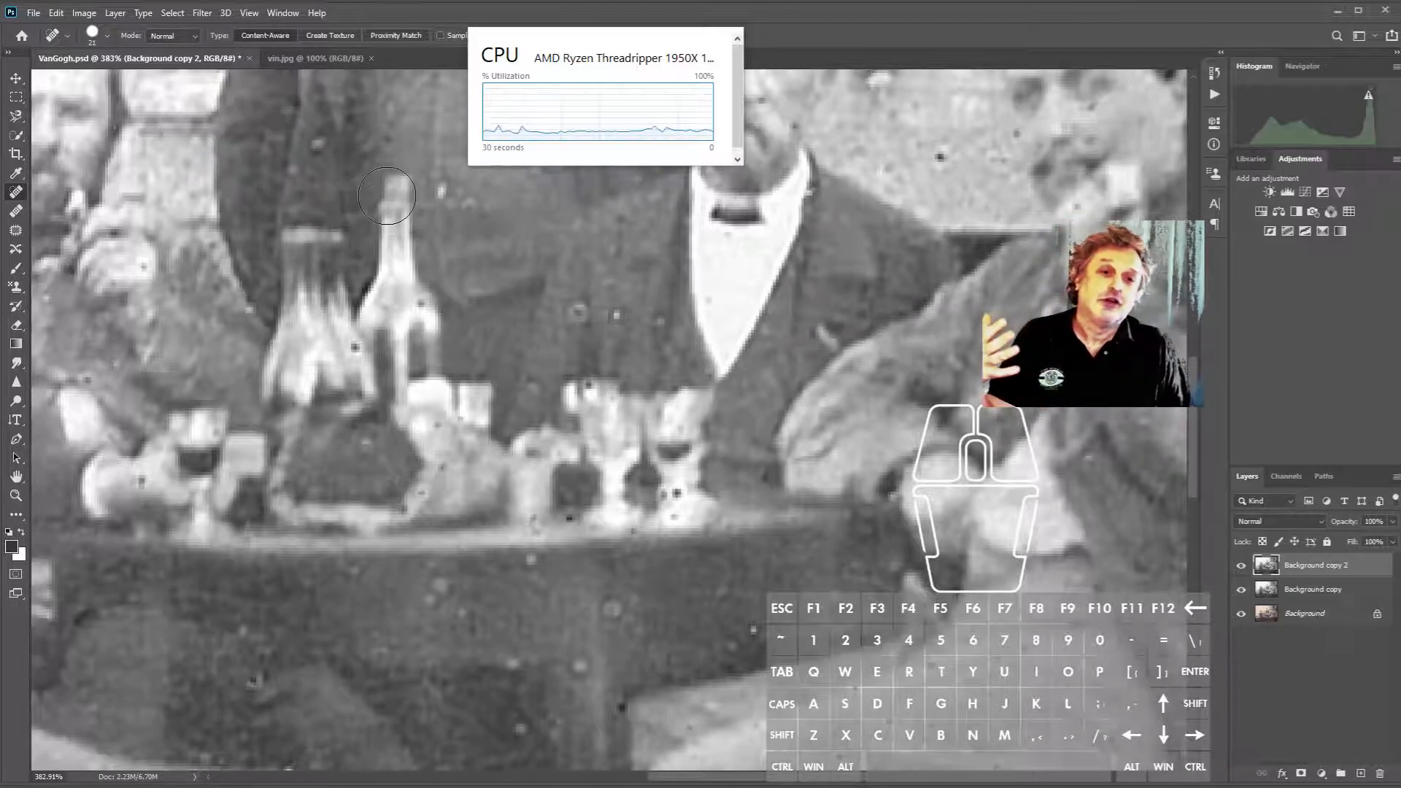
{"action": "left_click", "coordinate": [109, 36]}
{"action": "left_click_drag", "start_coordinate": [40, 76], "coordinate": [29, 74]}
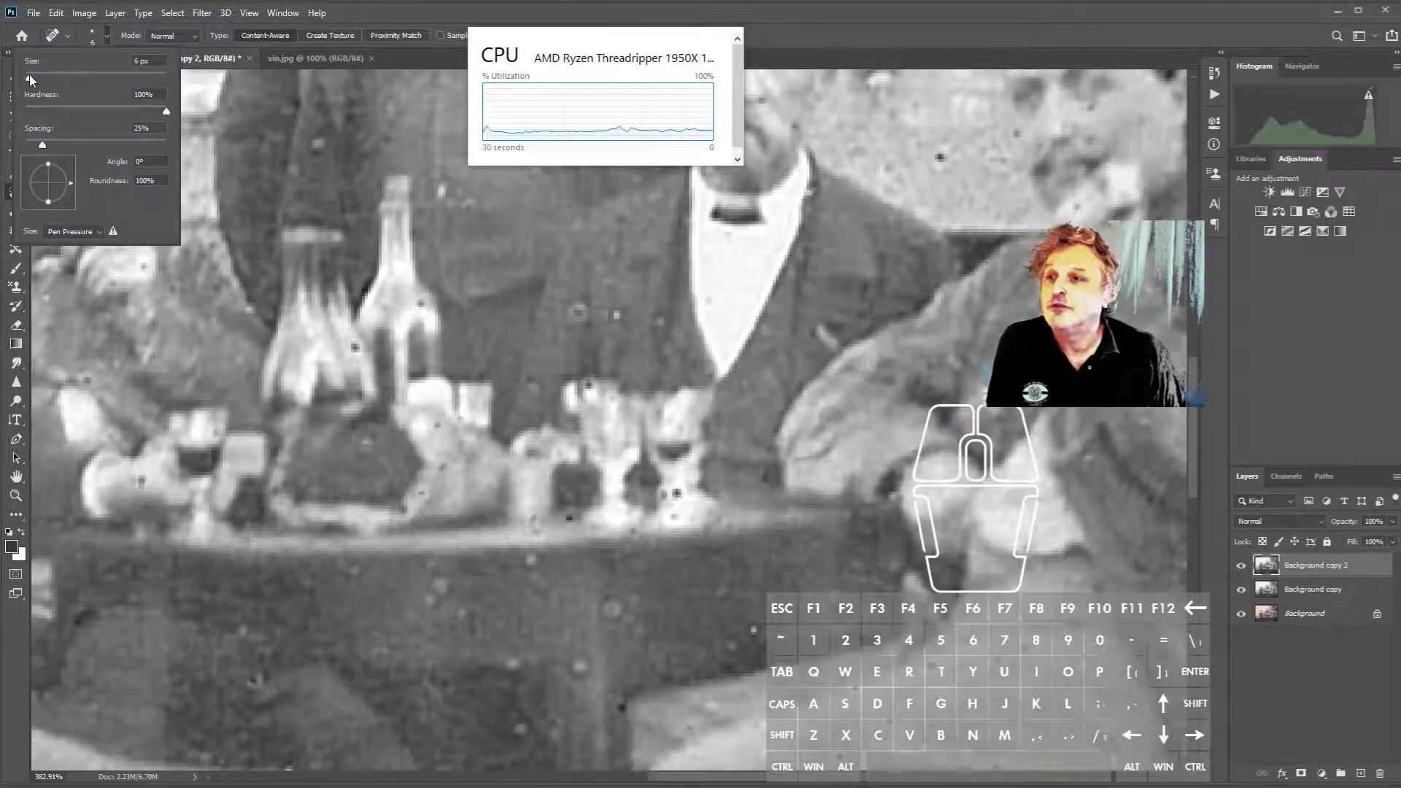
{"action": "left_click", "coordinate": [755, 632]}
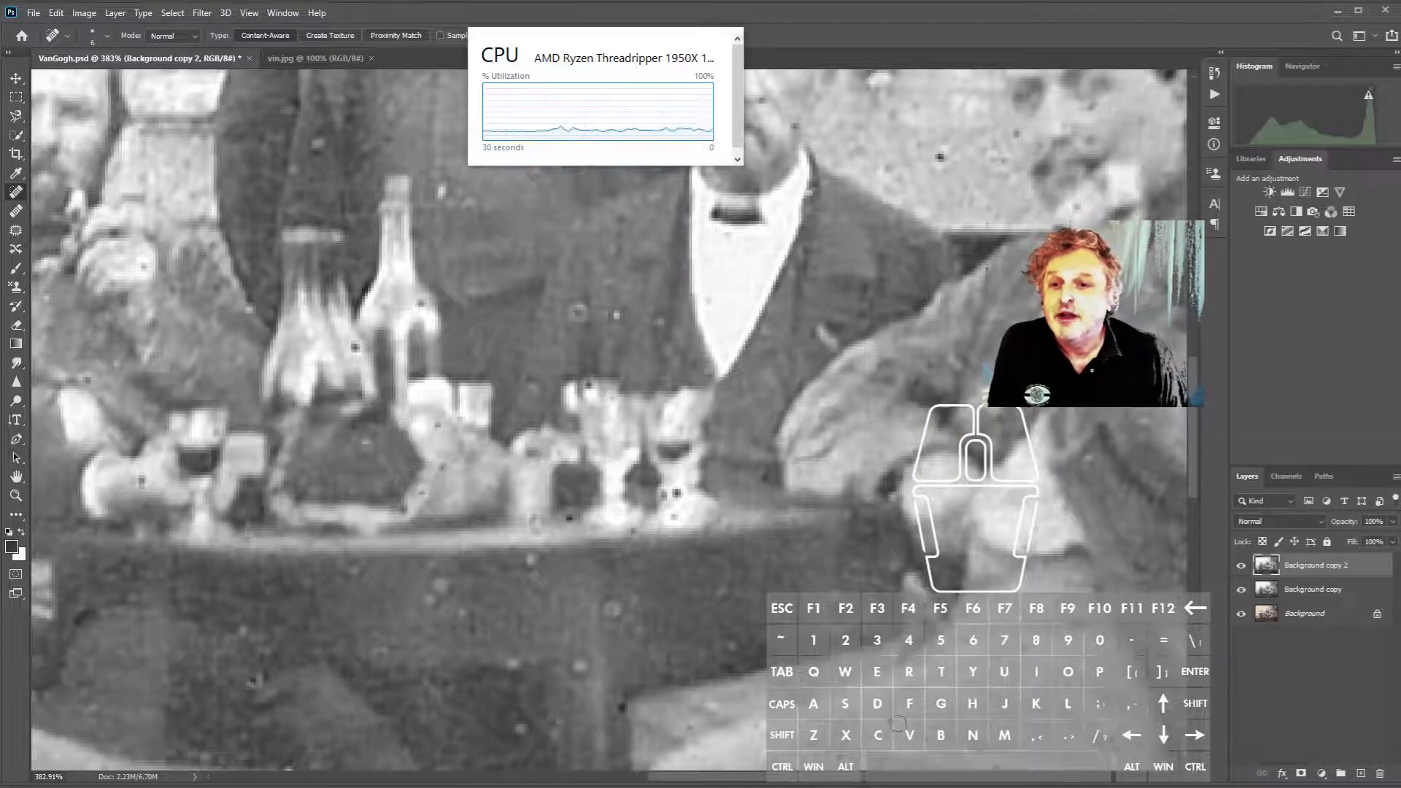
{"action": "left_click", "coordinate": [841, 754]}
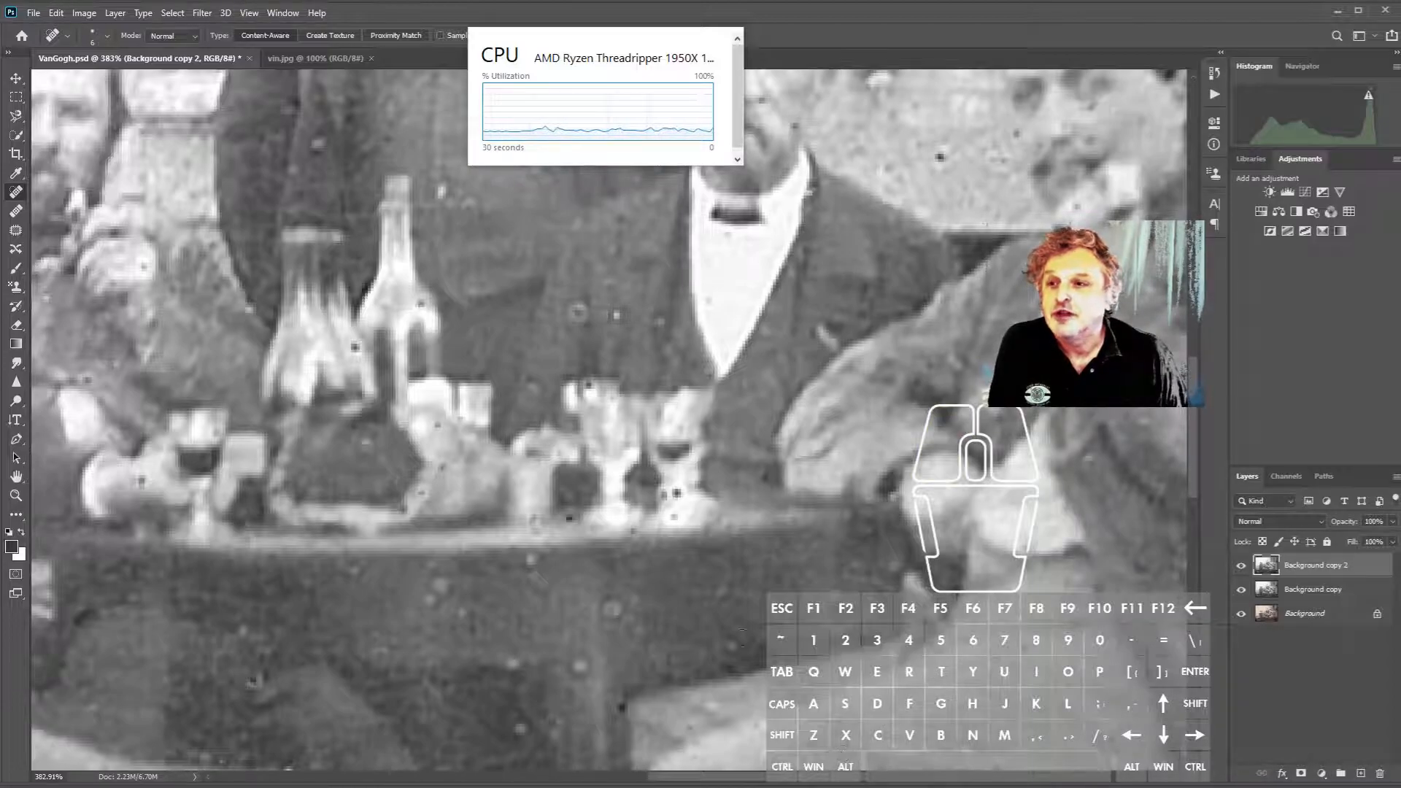
{"action": "left_click", "coordinate": [353, 348]}
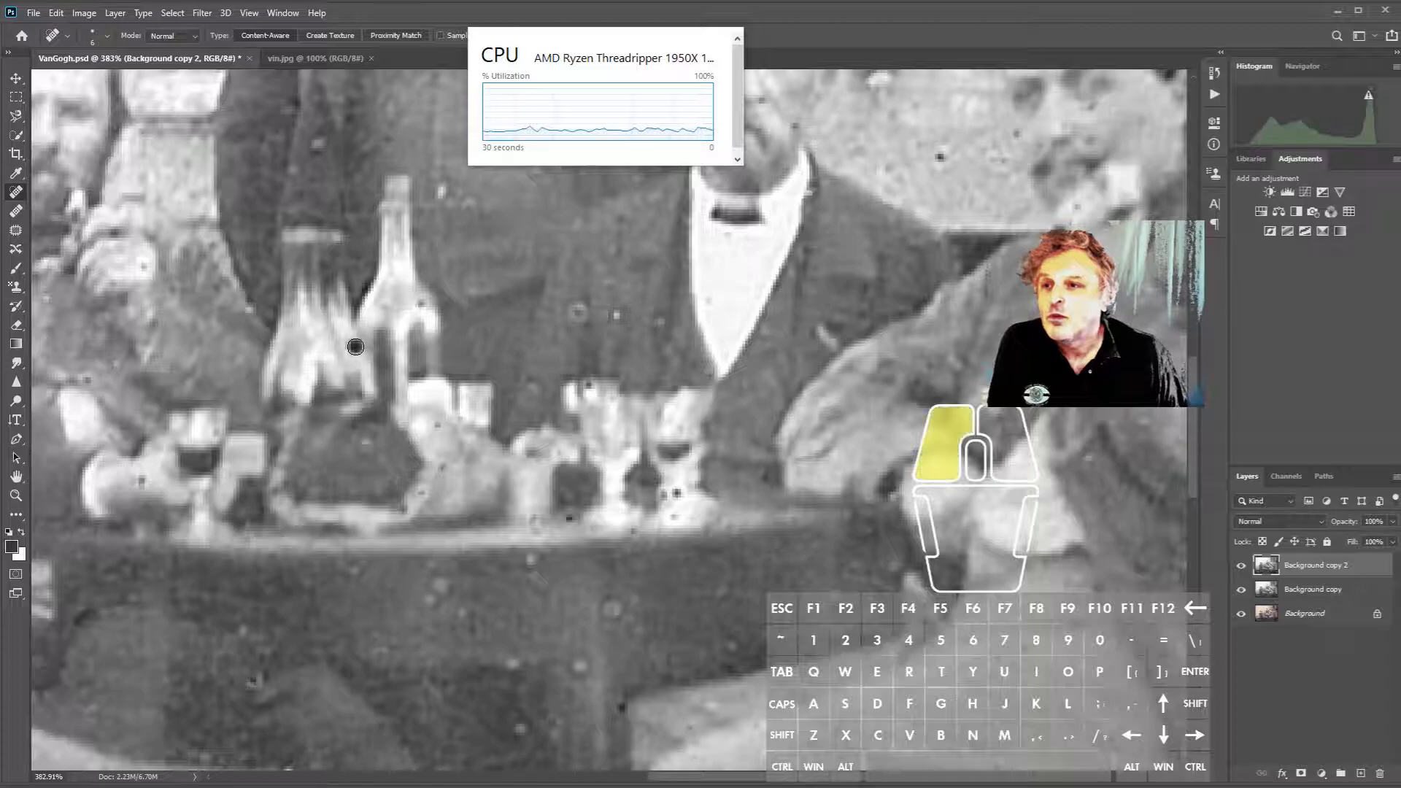
{"action": "left_click", "coordinate": [428, 303]}
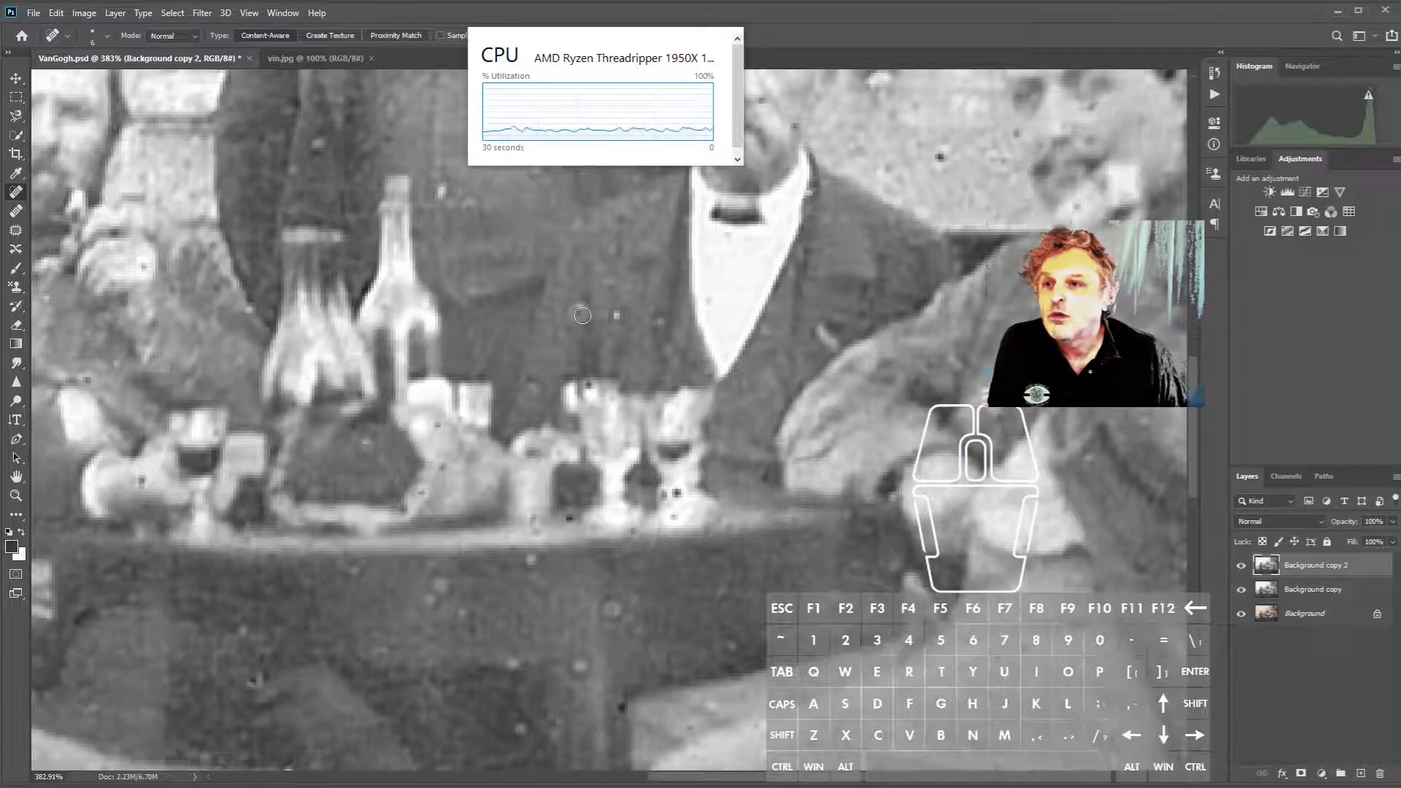
Heal the ring-shaped spot on the bearded man's jacket and the dark speck near the glasses with a 12 px brush.
{"action": "left_click", "coordinate": [108, 34]}
{"action": "left_click_drag", "start_coordinate": [28, 76], "coordinate": [33, 76]}
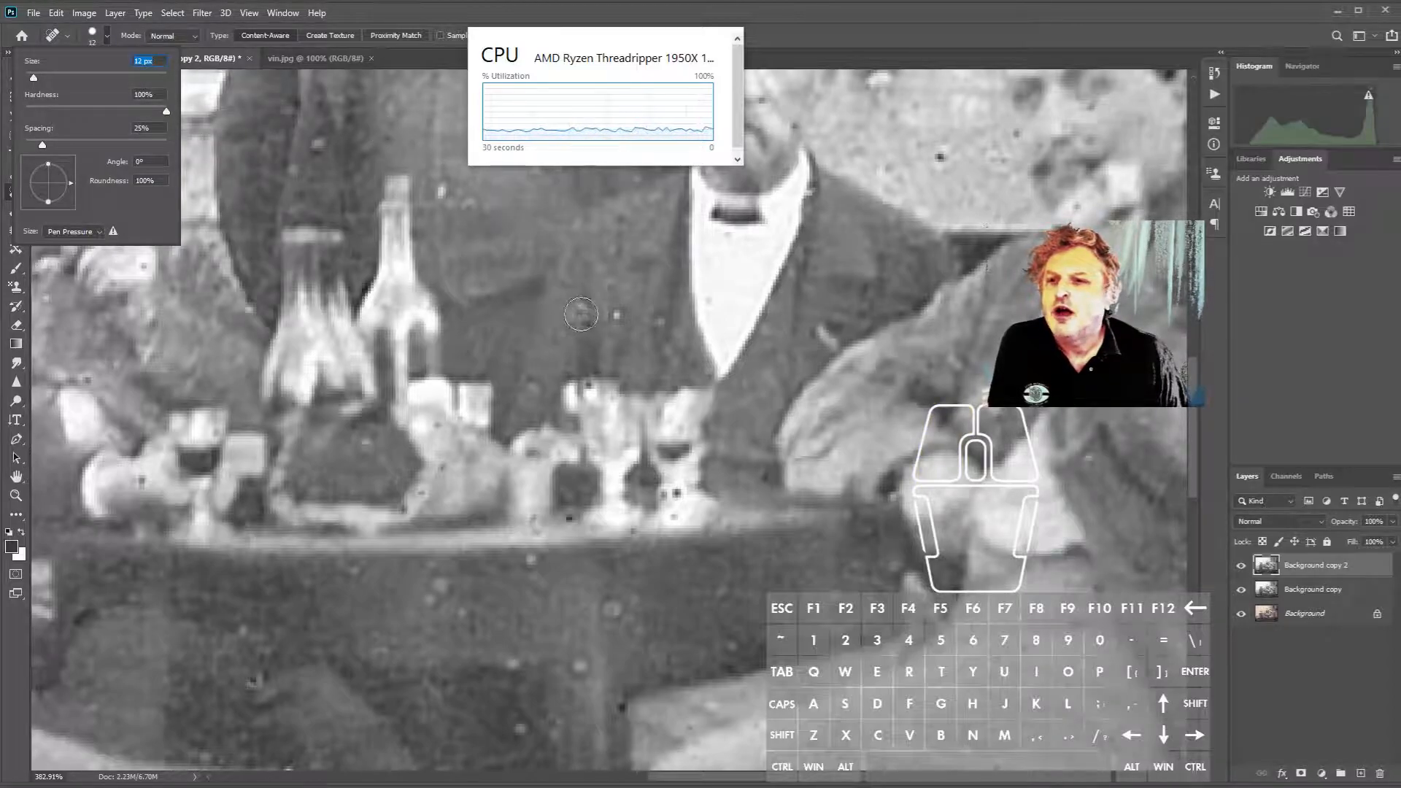
{"action": "left_click", "coordinate": [576, 313]}
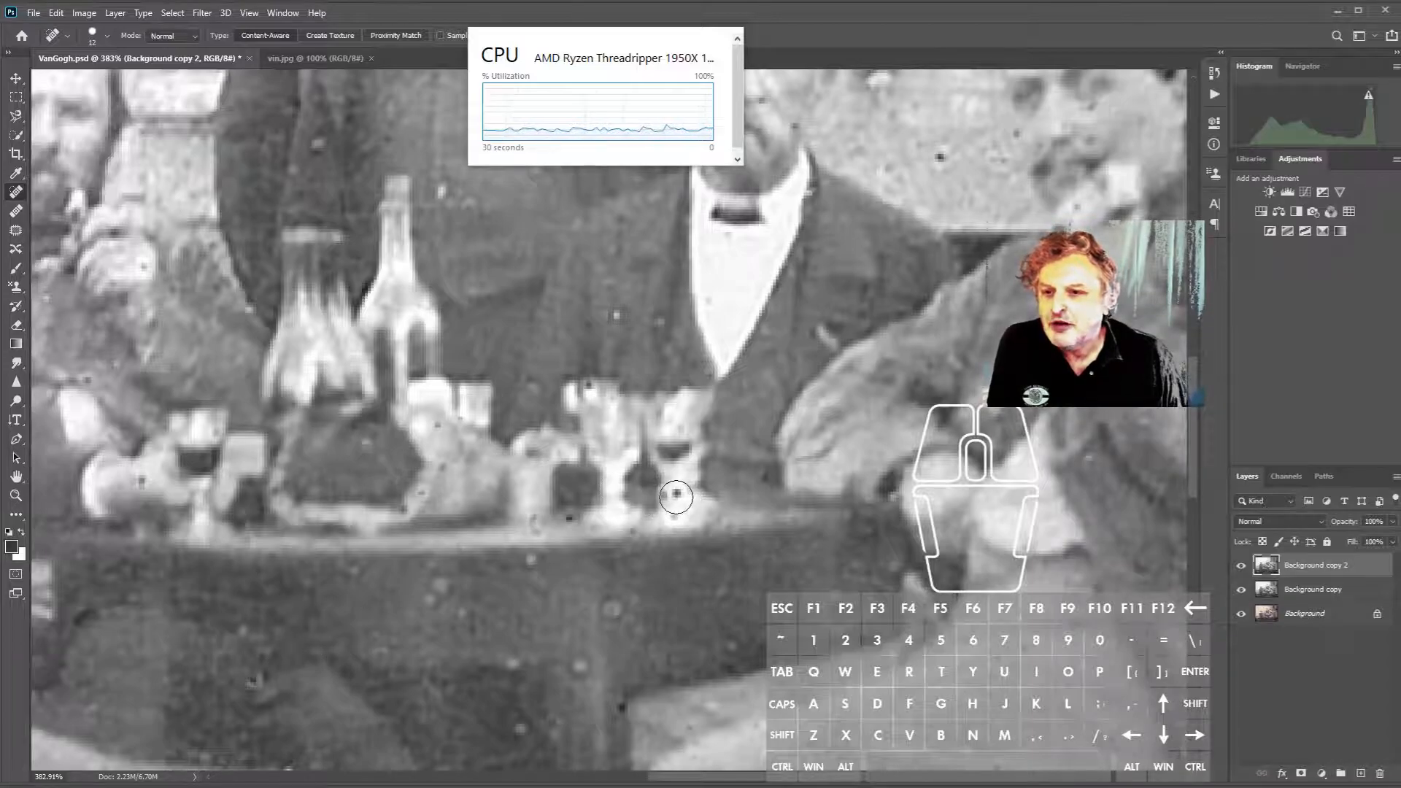
{"action": "left_click", "coordinate": [563, 516]}
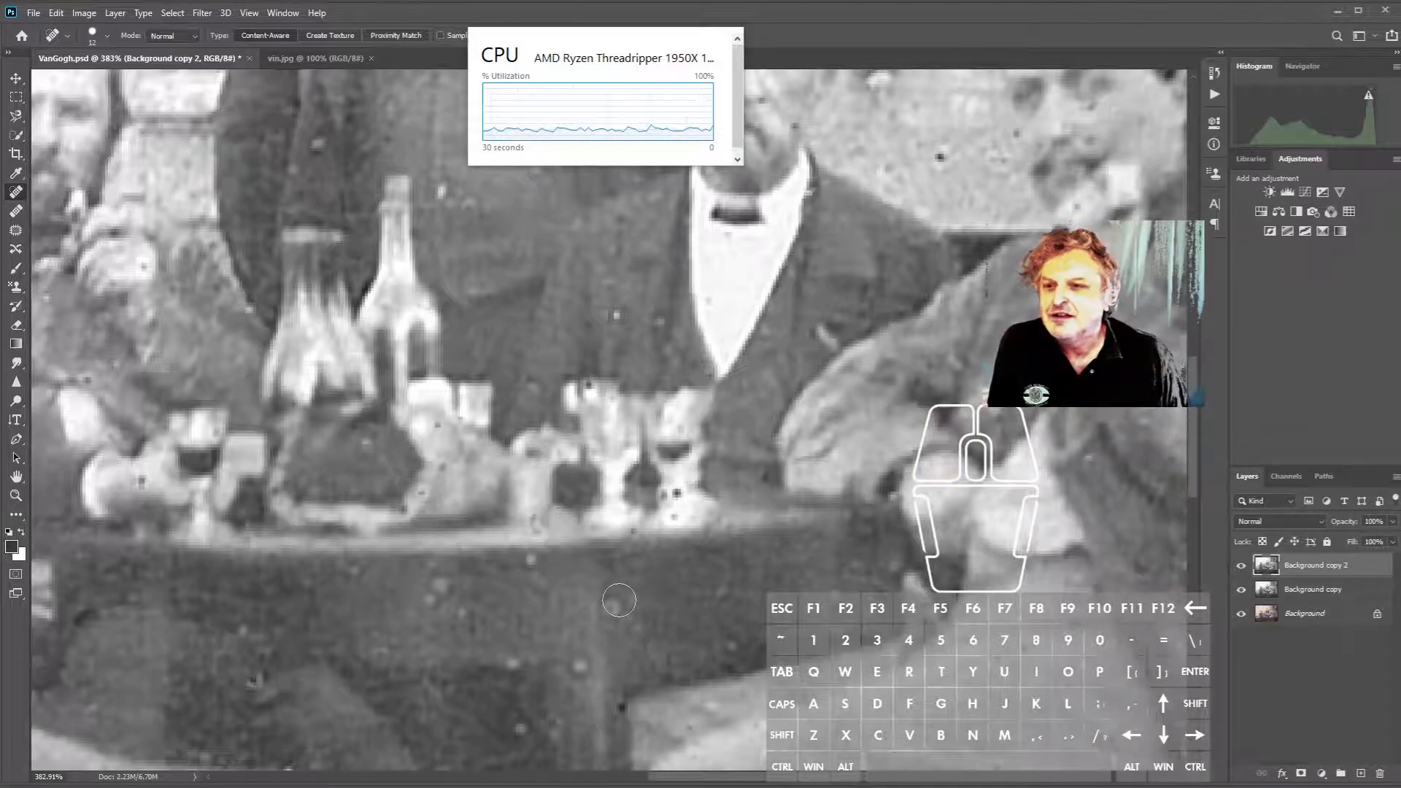
{"action": "scroll", "coordinate": [239, 444], "scroll_direction": "down", "scroll_amount": 2}
{"action": "scroll", "coordinate": [238, 445], "scroll_direction": "down", "scroll_amount": 5}
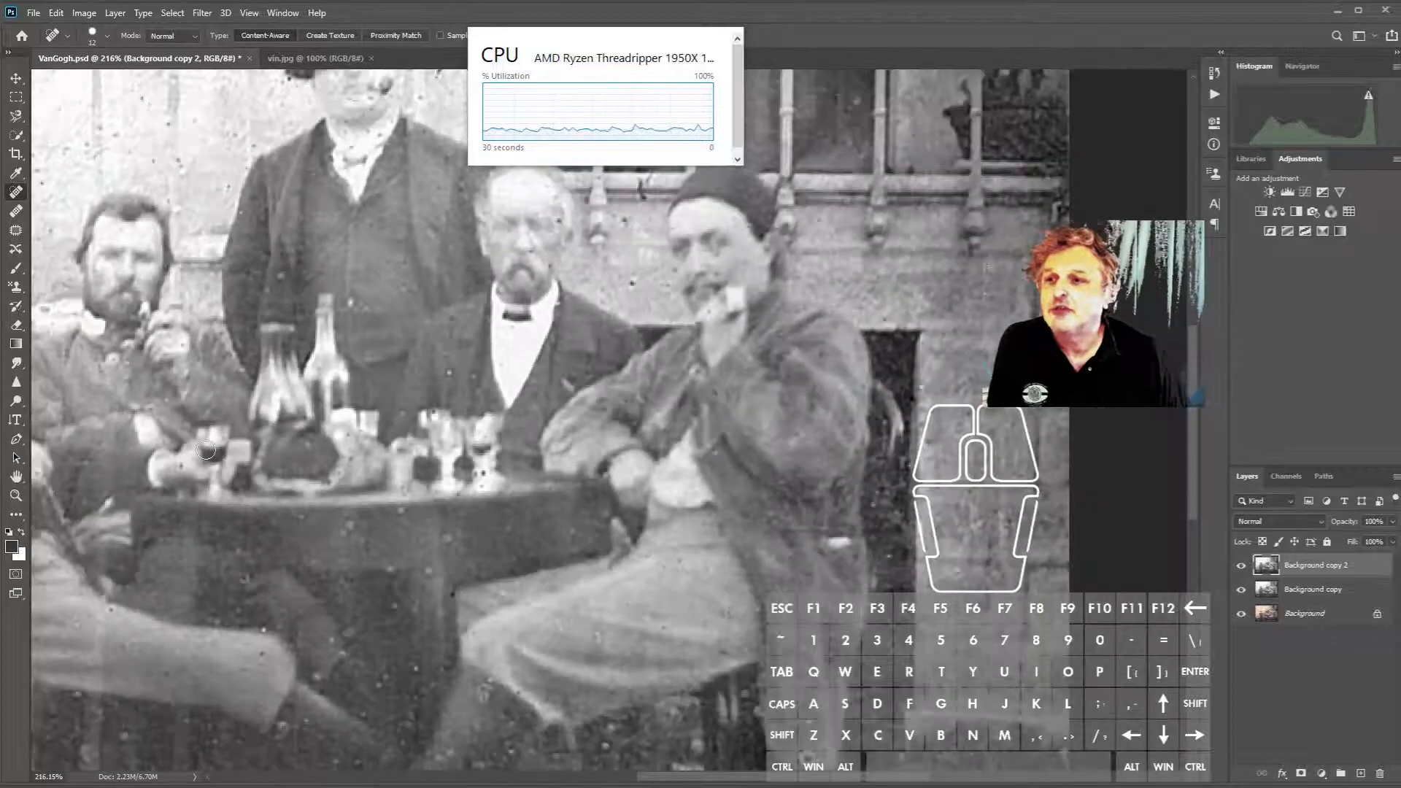
{"action": "scroll", "coordinate": [304, 410], "scroll_direction": "up", "scroll_amount": 2}
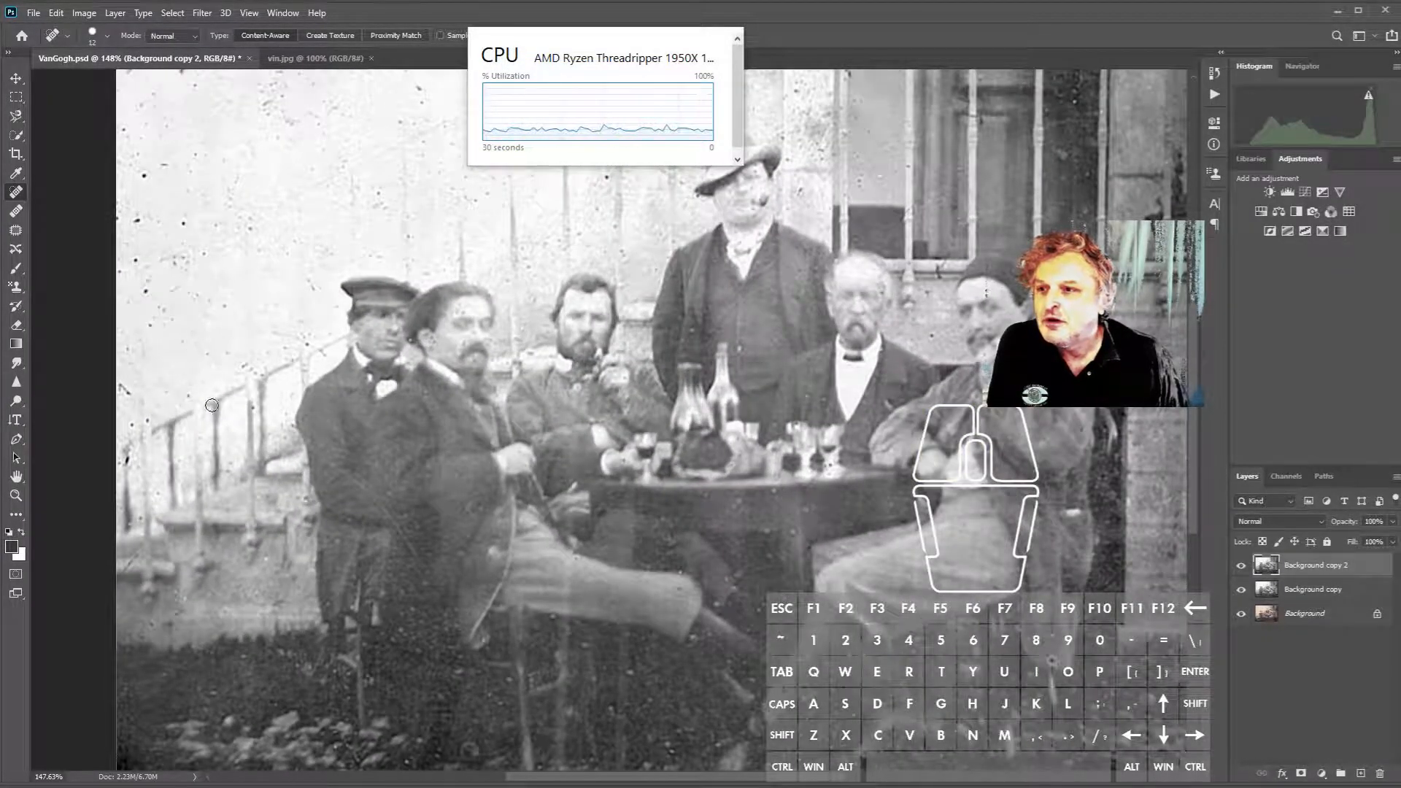
Heal the dark specks on the light wall above the stair railing and the spots on the table's dark front.
{"action": "left_click", "coordinate": [142, 293]}
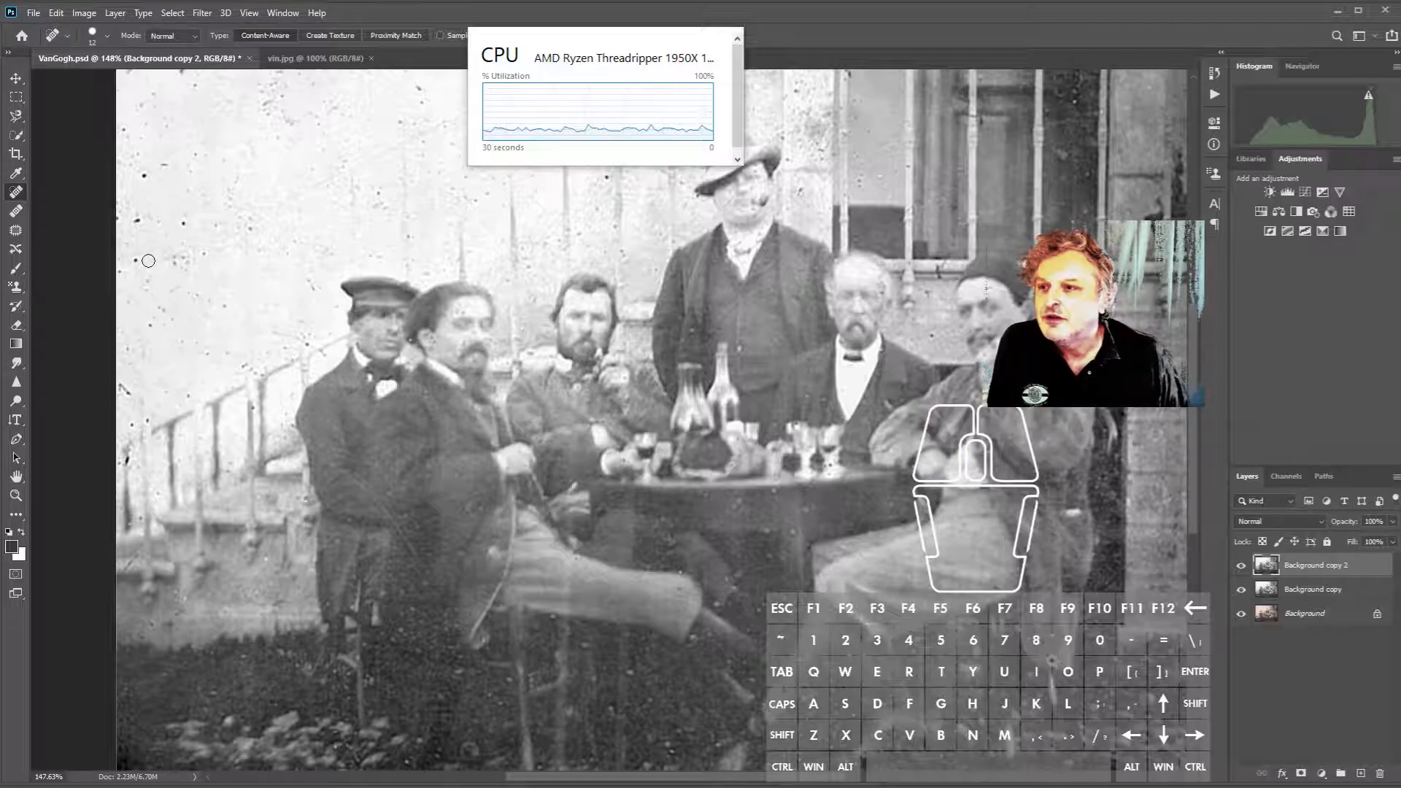
{"action": "left_click", "coordinate": [185, 221]}
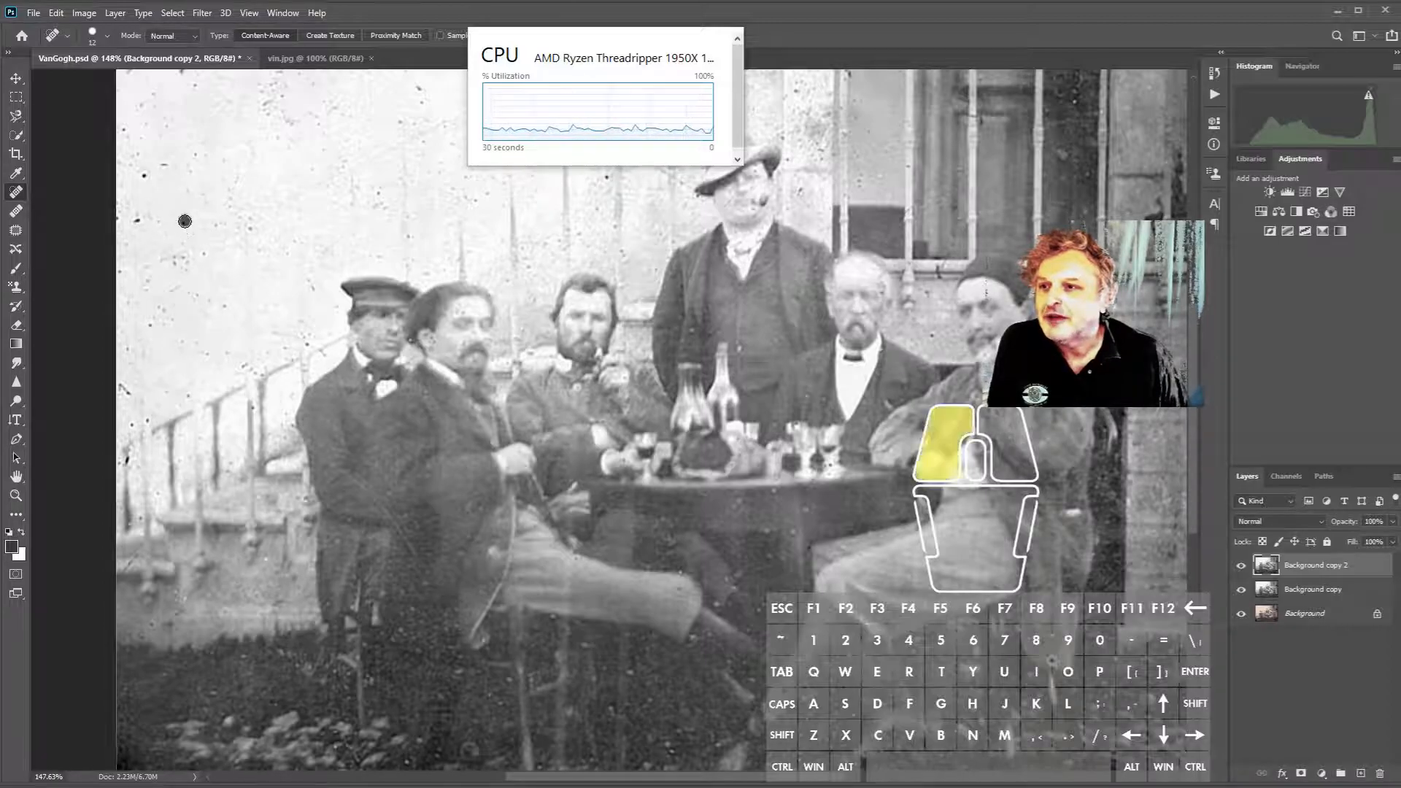
{"action": "scroll", "coordinate": [523, 354], "scroll_direction": "up", "scroll_amount": 1}
{"action": "scroll", "coordinate": [523, 354], "scroll_direction": "up", "scroll_amount": 2}
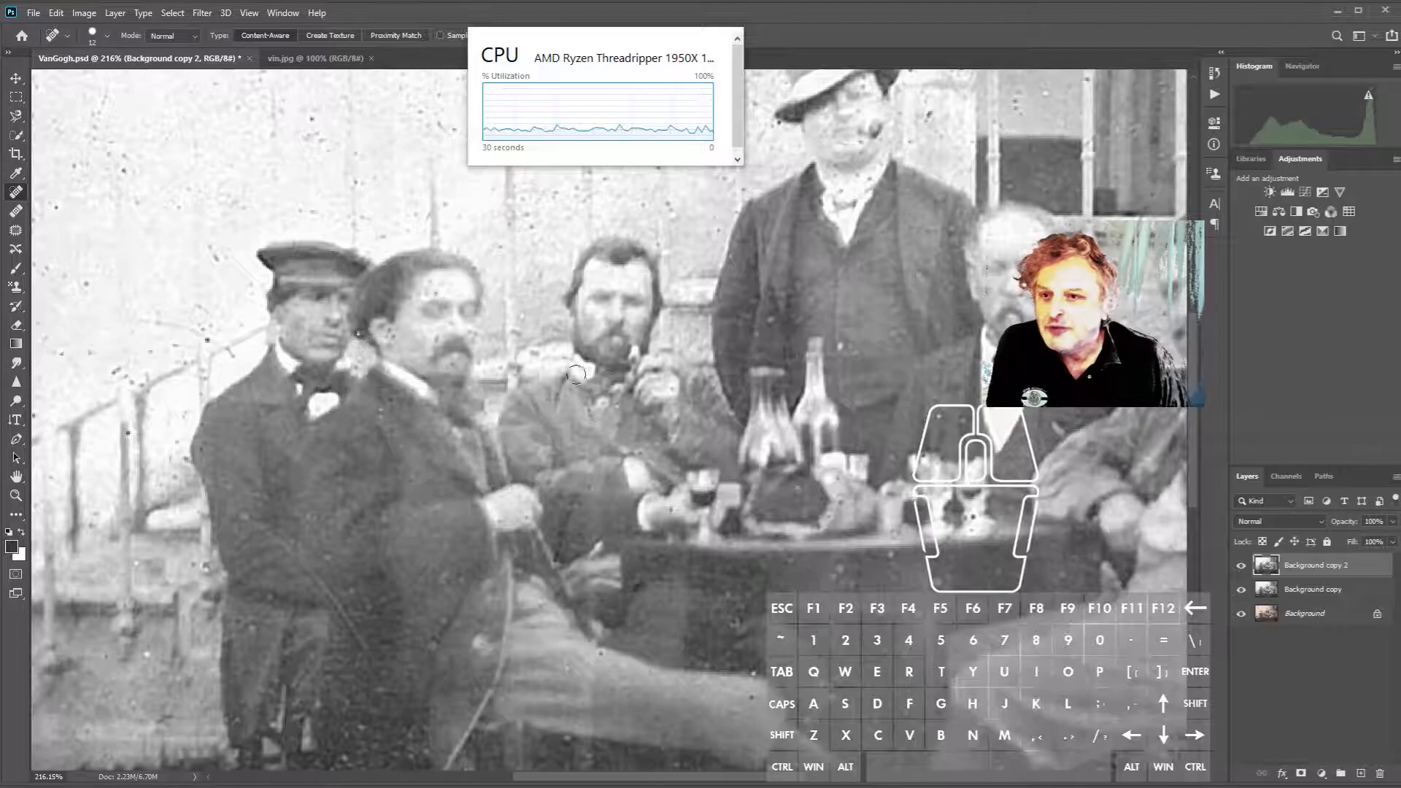
{"action": "scroll", "coordinate": [756, 362], "scroll_direction": "down", "scroll_amount": 1}
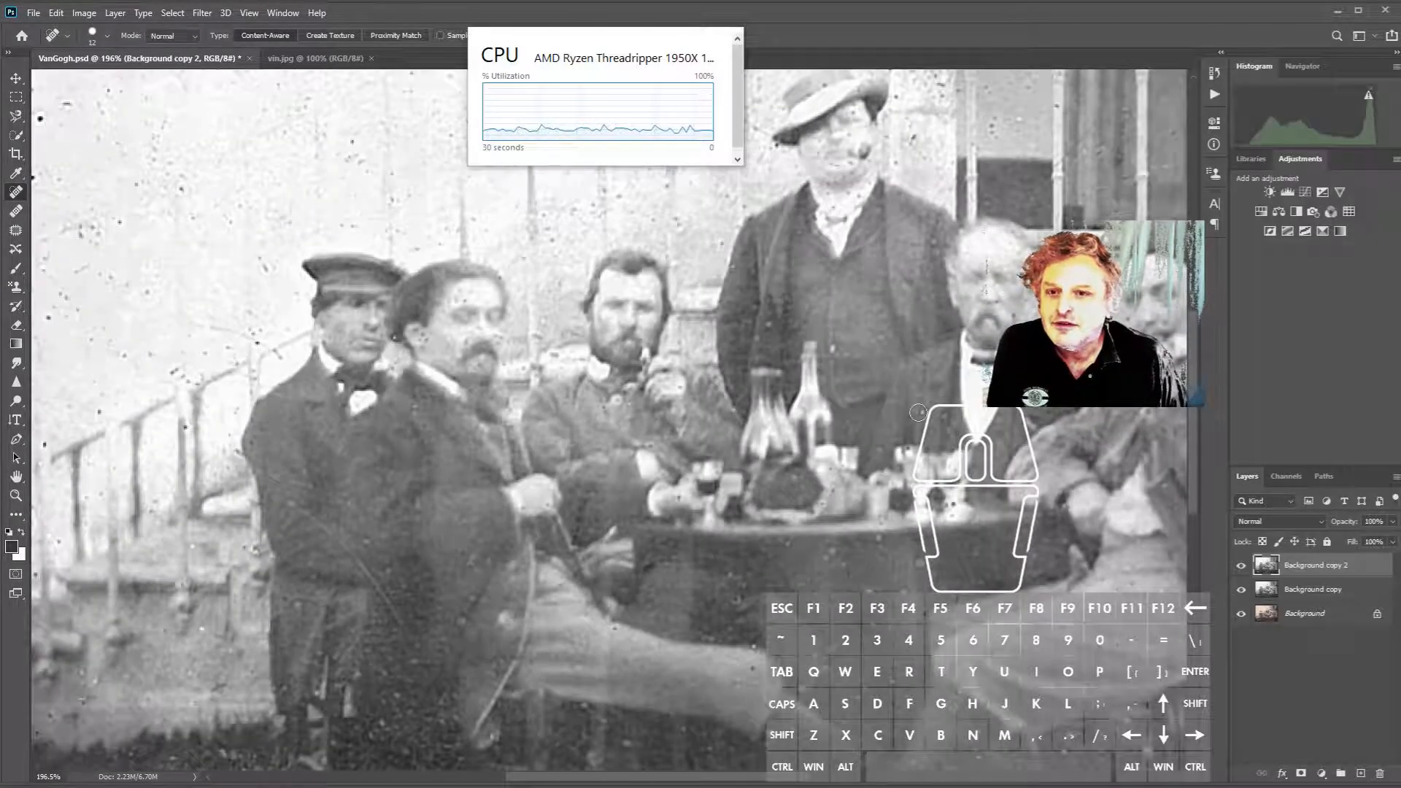
{"action": "left_click", "coordinate": [922, 567]}
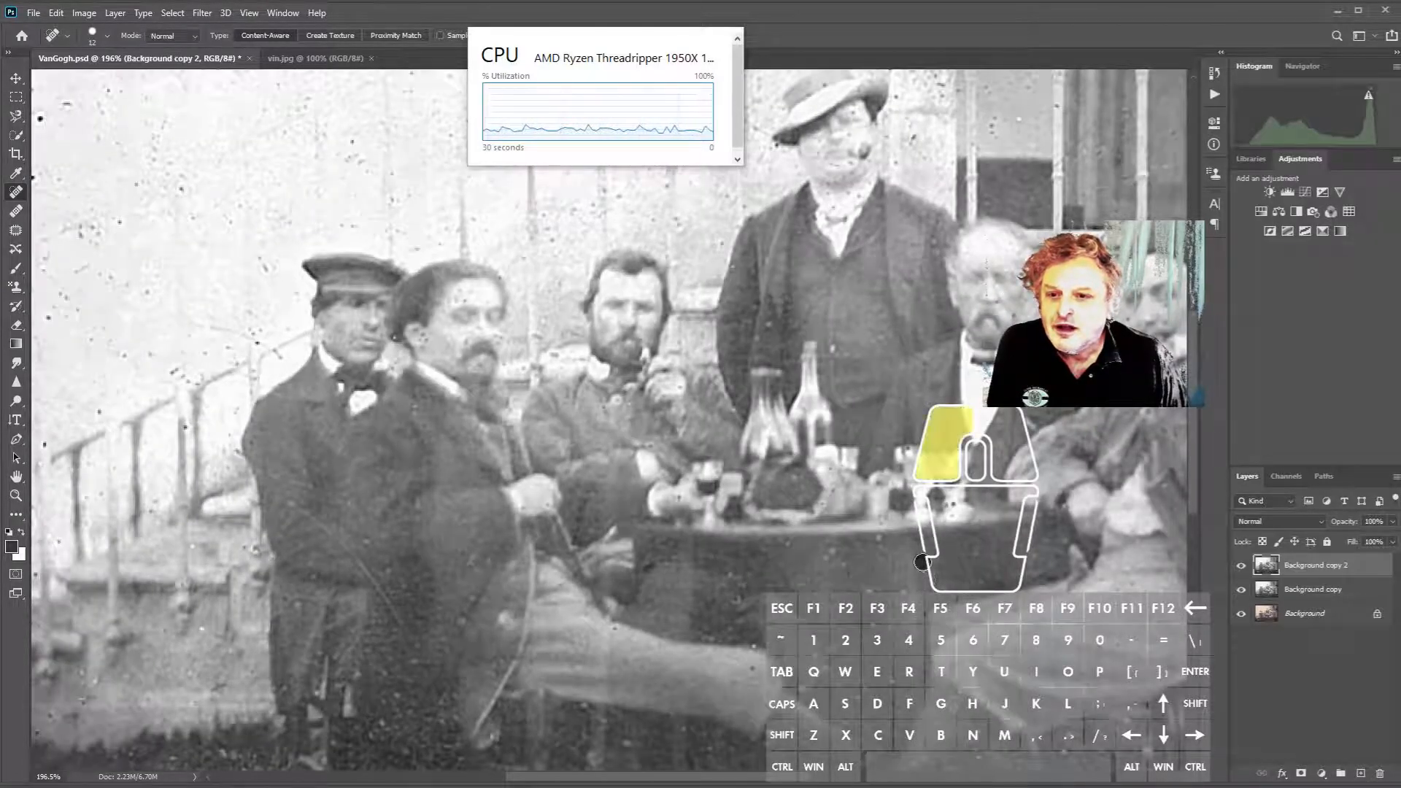
{"action": "left_click", "coordinate": [902, 592]}
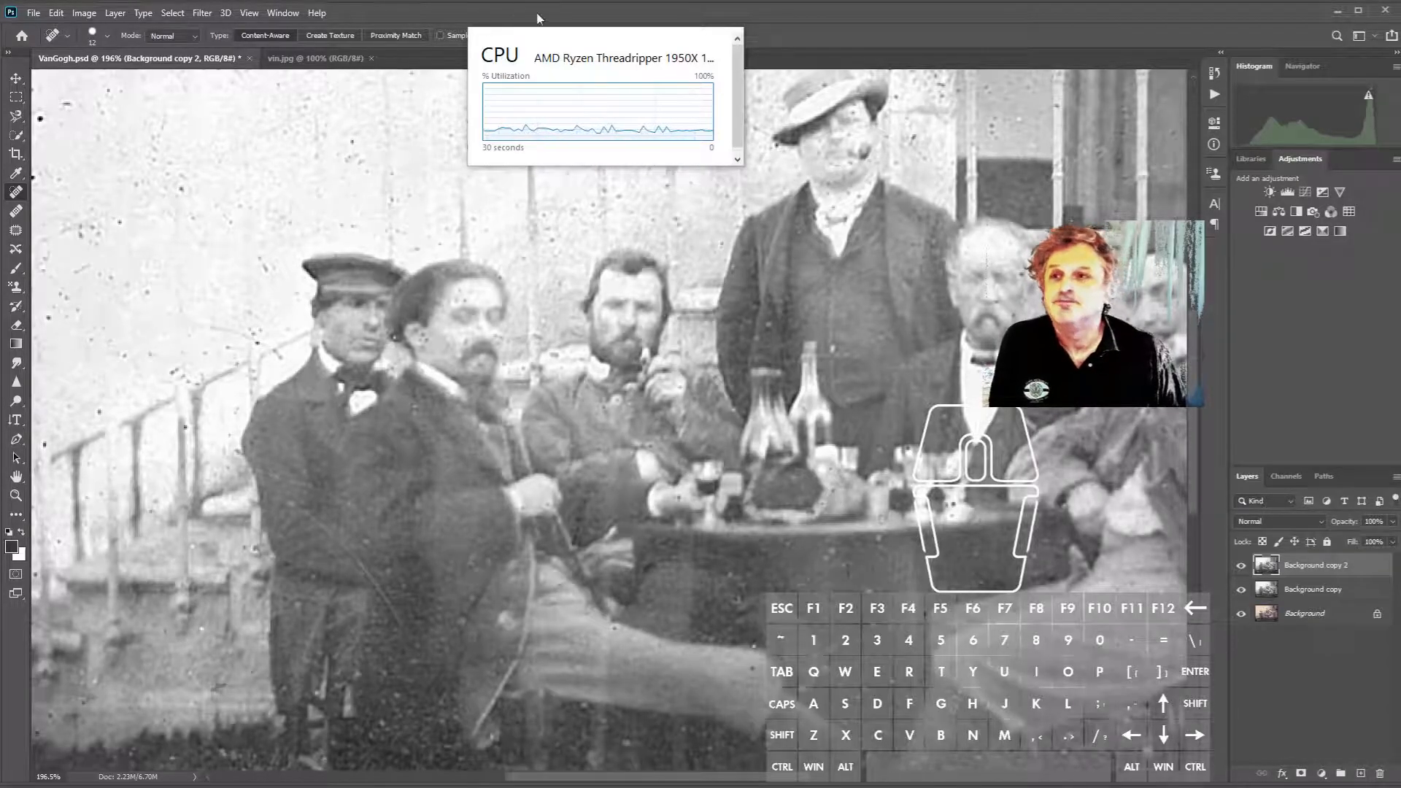
Start the Shake Reduction filter and shrink the blur estimation region to a small square around the two bottles on the table.
{"action": "left_click", "coordinate": [202, 12]}
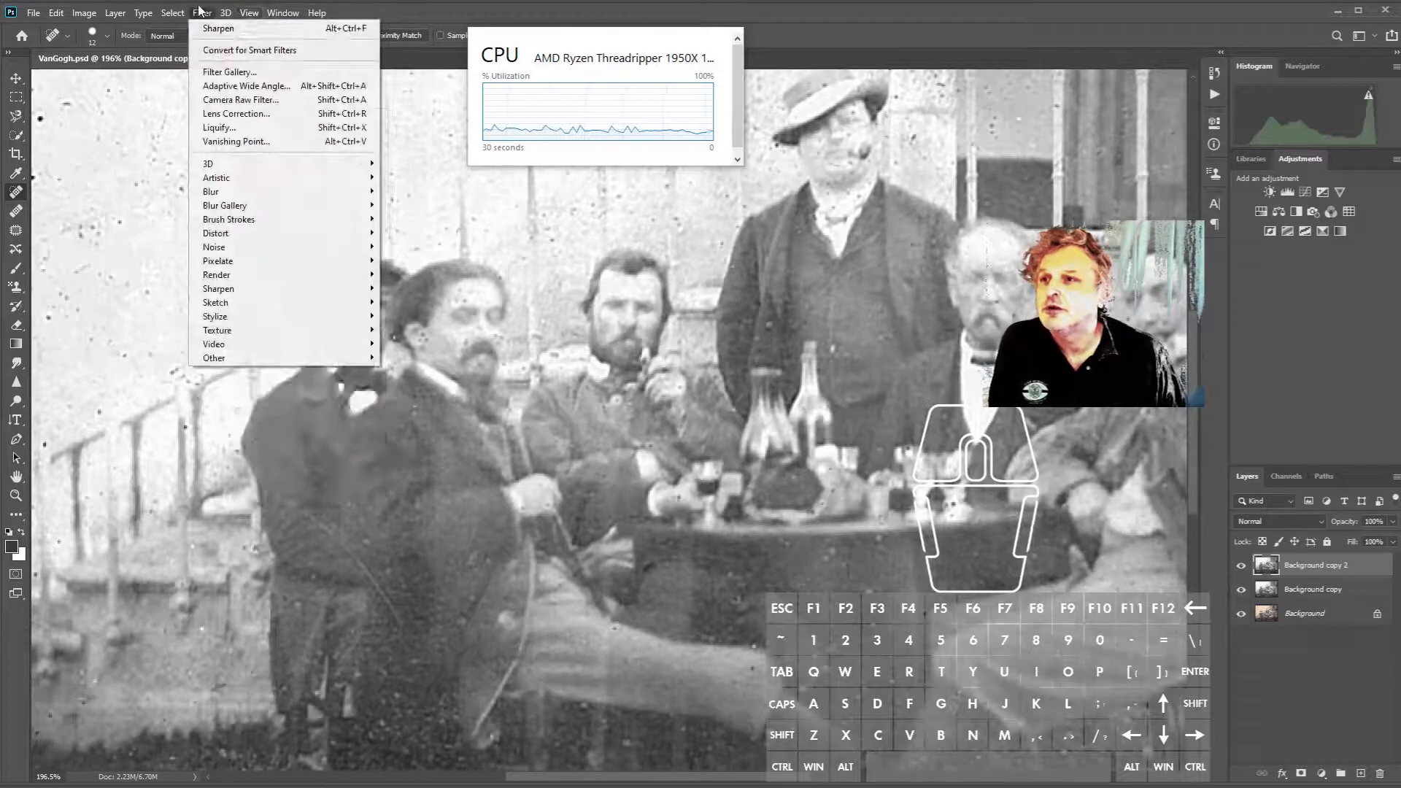
{"action": "mouse_move", "coordinate": [282, 289]}
{"action": "left_click", "coordinate": [400, 288]}
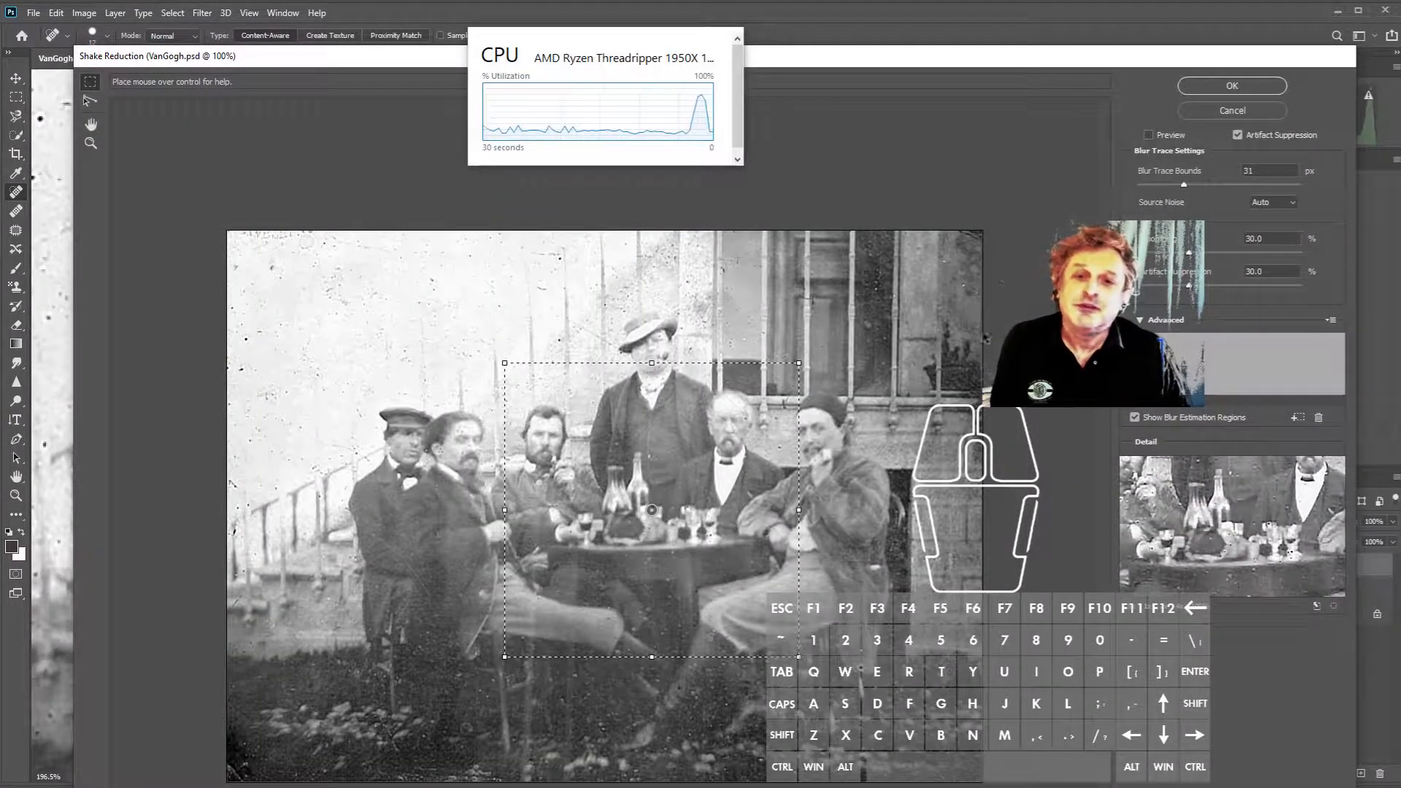
{"action": "left_click_drag", "start_coordinate": [505, 363], "coordinate": [721, 571]}
{"action": "left_click_drag", "start_coordinate": [698, 584], "coordinate": [626, 491]}
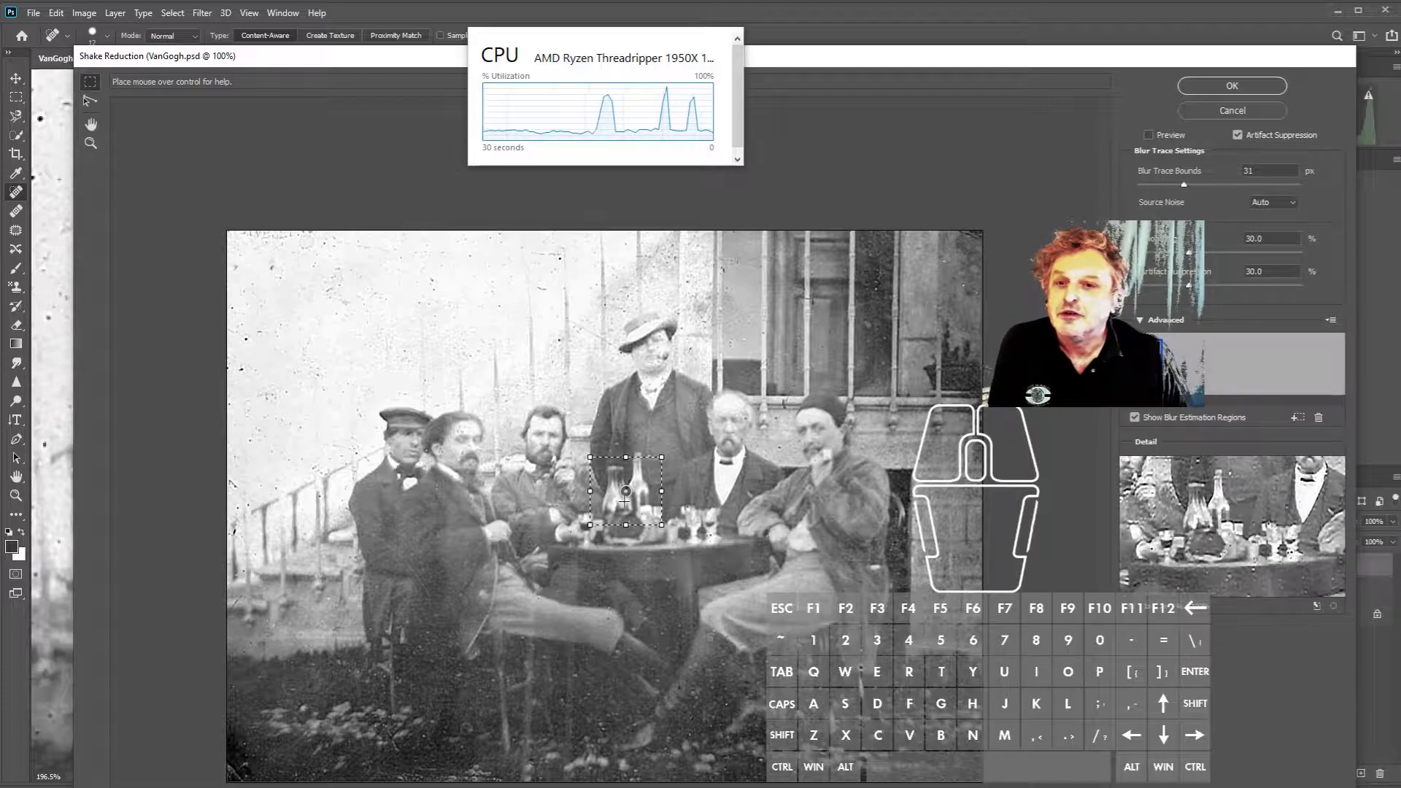
{"action": "left_click_drag", "start_coordinate": [632, 499], "coordinate": [625, 489]}
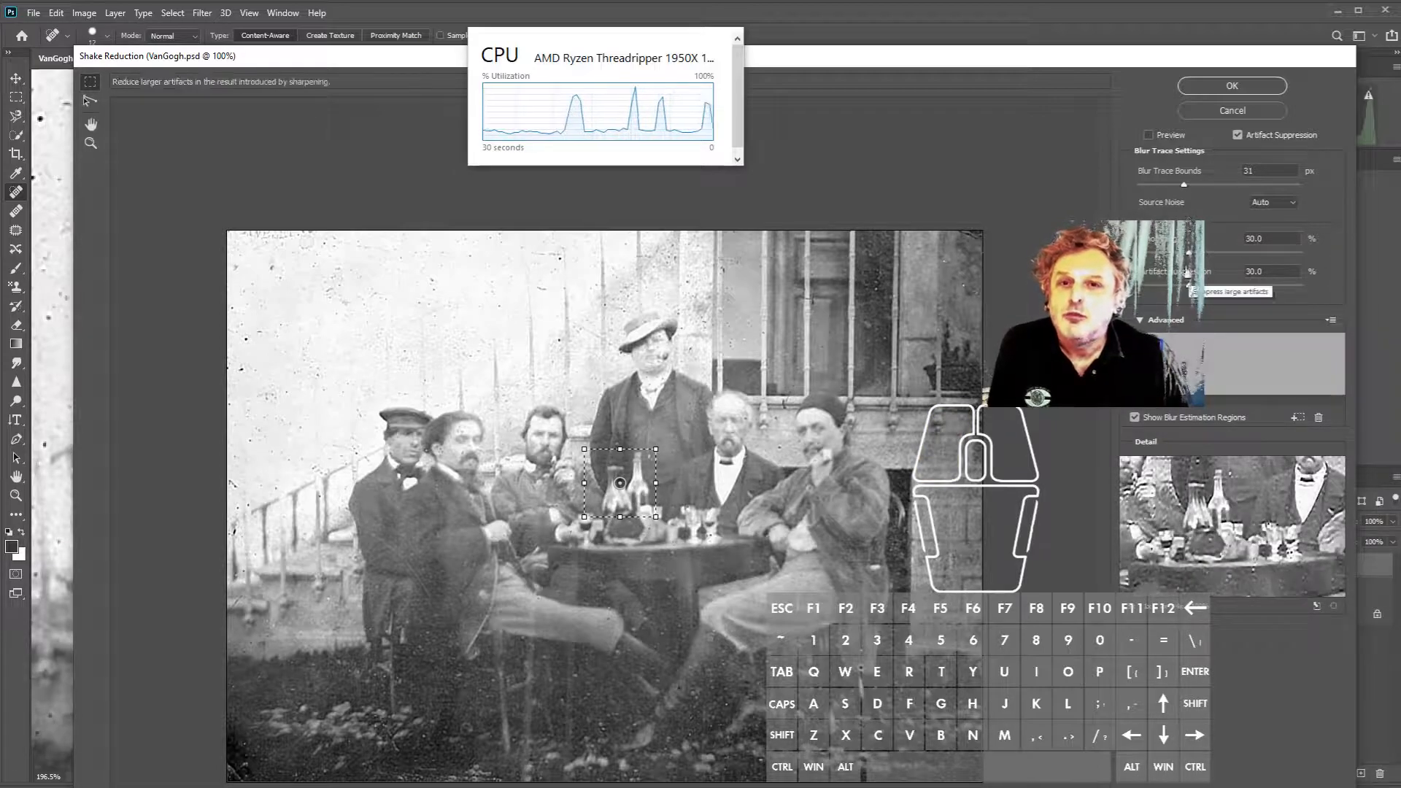
Set the smoothing to 15.9%, the artifact suppression to 49.1% and the blur trace bounds to 23 px.
{"action": "left_click_drag", "start_coordinate": [1190, 253], "coordinate": [1165, 253]}
{"action": "left_click", "coordinate": [1220, 285]}
{"action": "left_click_drag", "start_coordinate": [1182, 183], "coordinate": [1166, 185]}
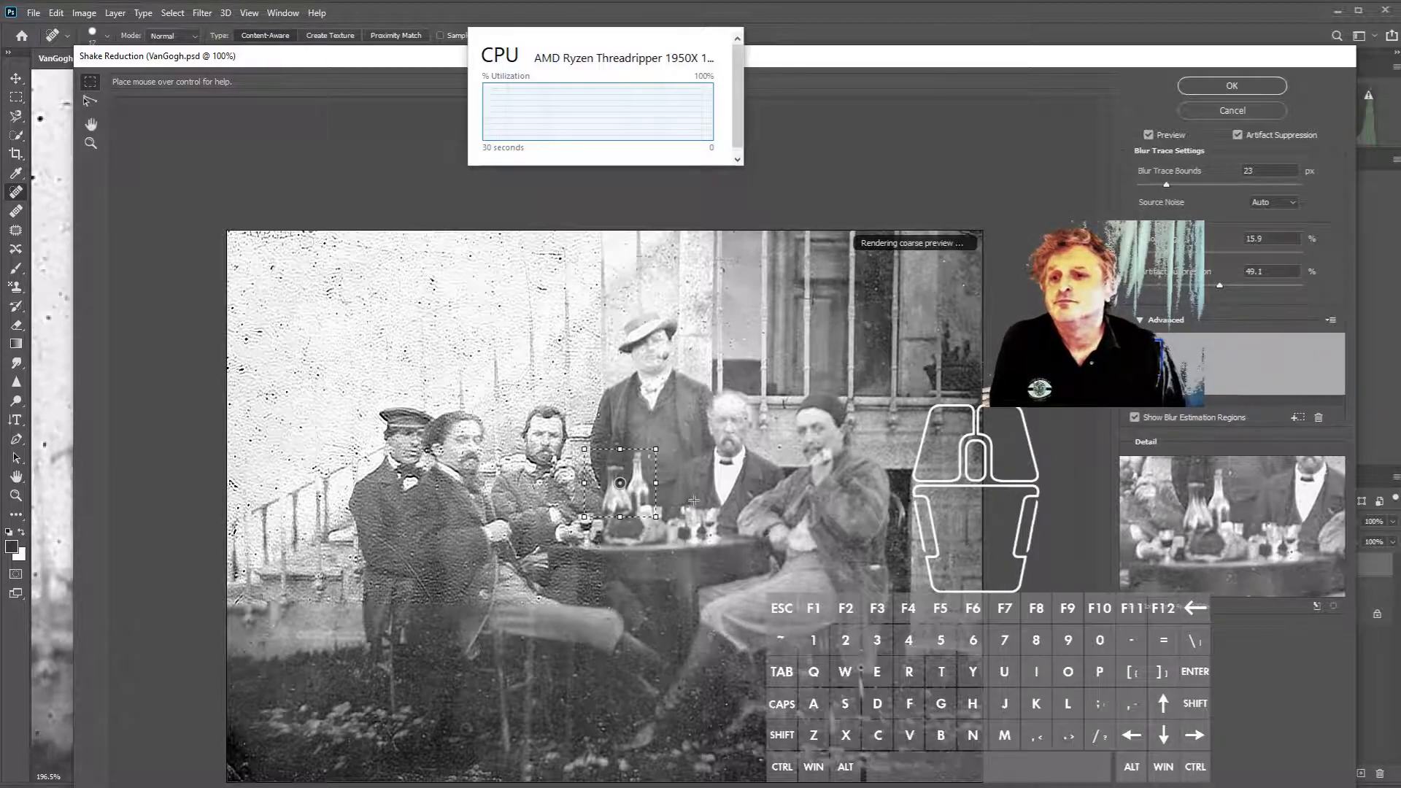
Examine the Shake Reduction preview up close around the bottles and faces, and inspect the outstretched trouser leg in the detail view.
{"action": "scroll", "coordinate": [664, 475], "scroll_direction": "up", "scroll_amount": 1}
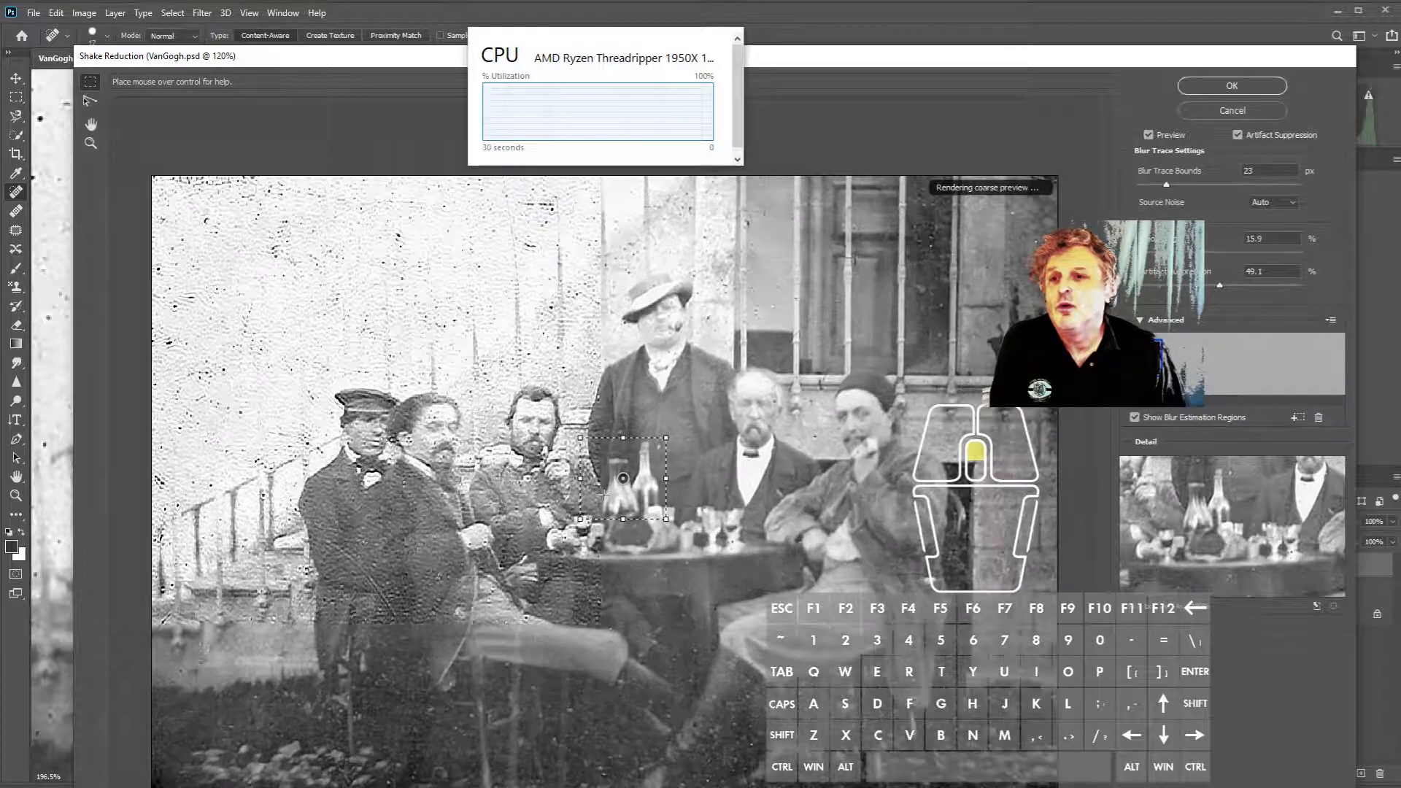
{"action": "scroll", "coordinate": [622, 478], "scroll_direction": "up", "scroll_amount": 2}
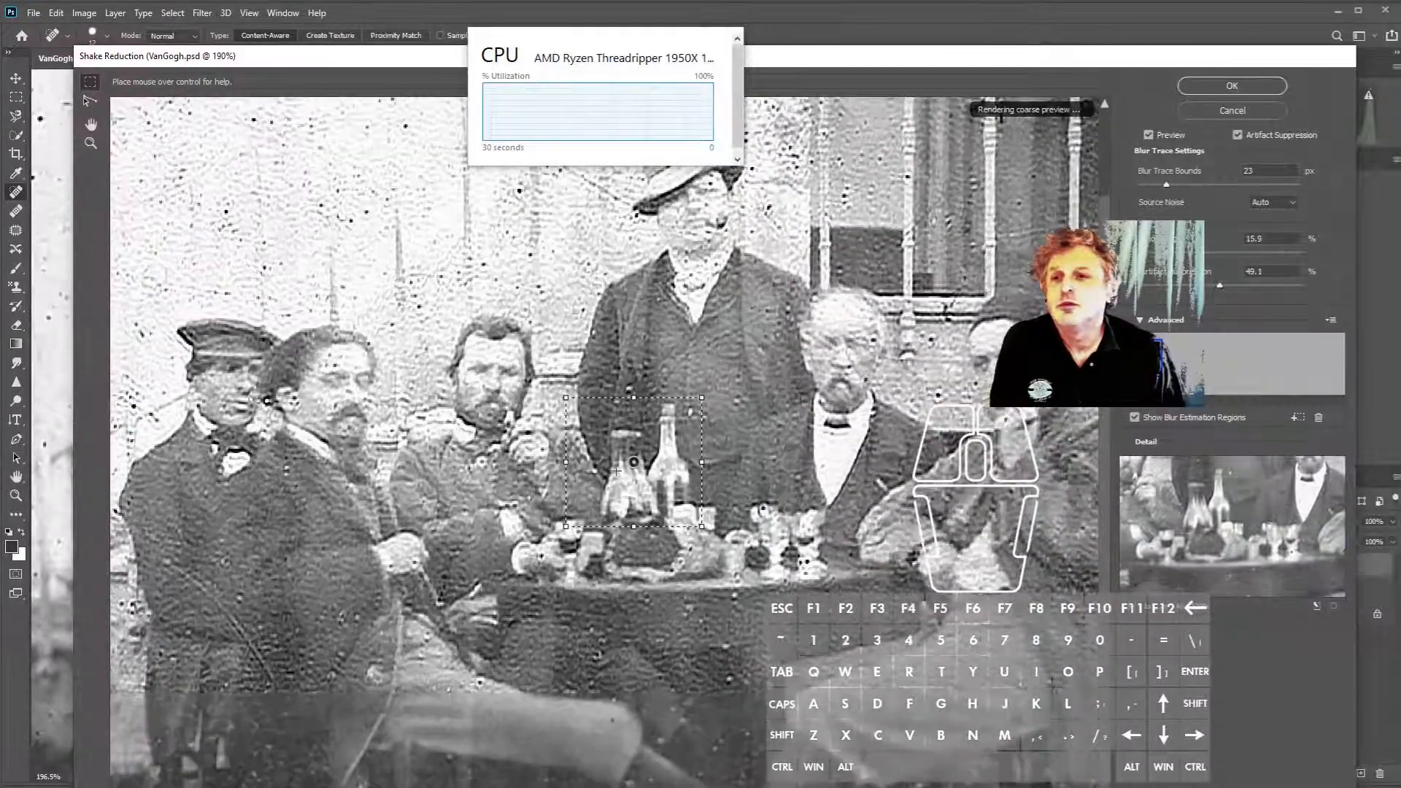
{"action": "scroll", "coordinate": [612, 465], "scroll_direction": "up", "scroll_amount": 1}
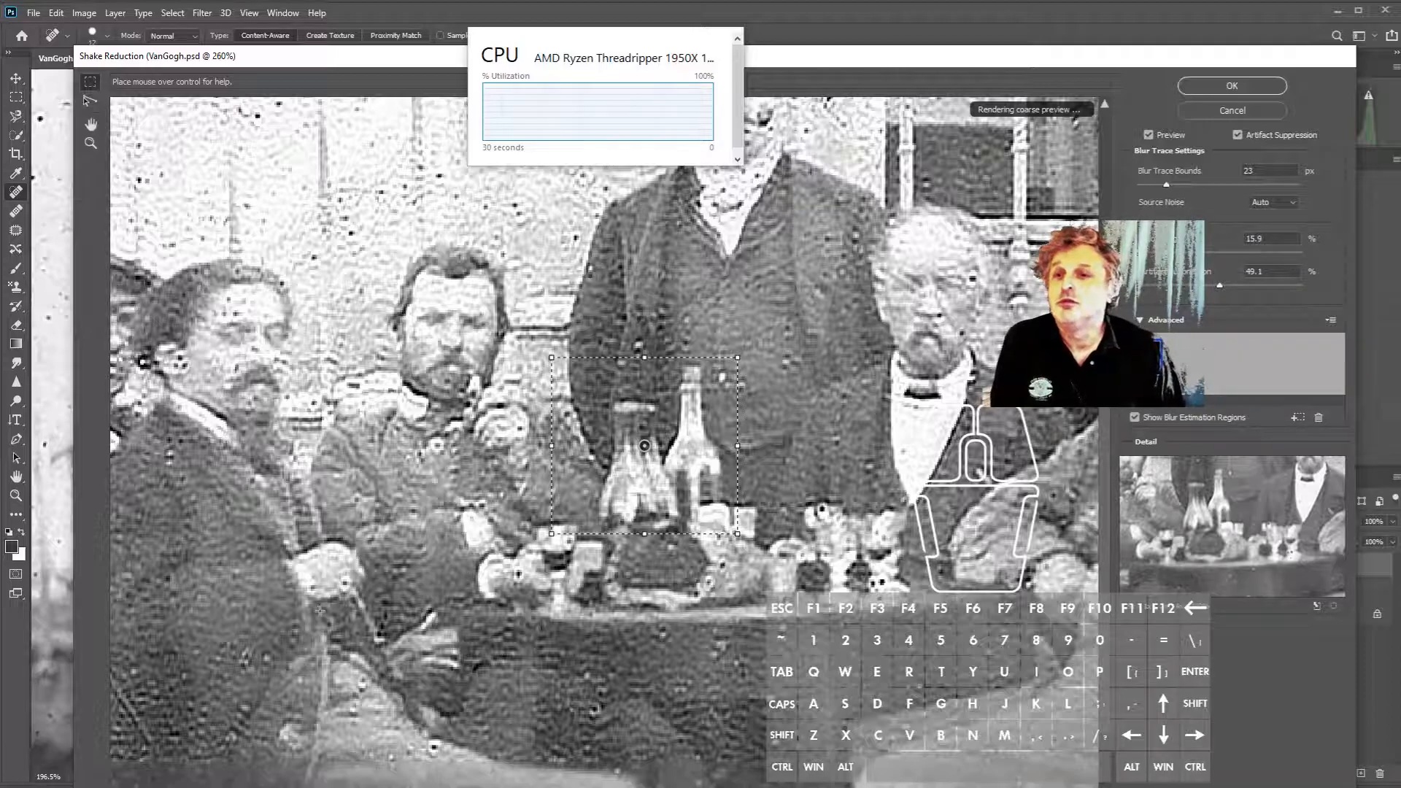
{"action": "scroll", "coordinate": [326, 601], "scroll_direction": "left", "scroll_amount": 2}
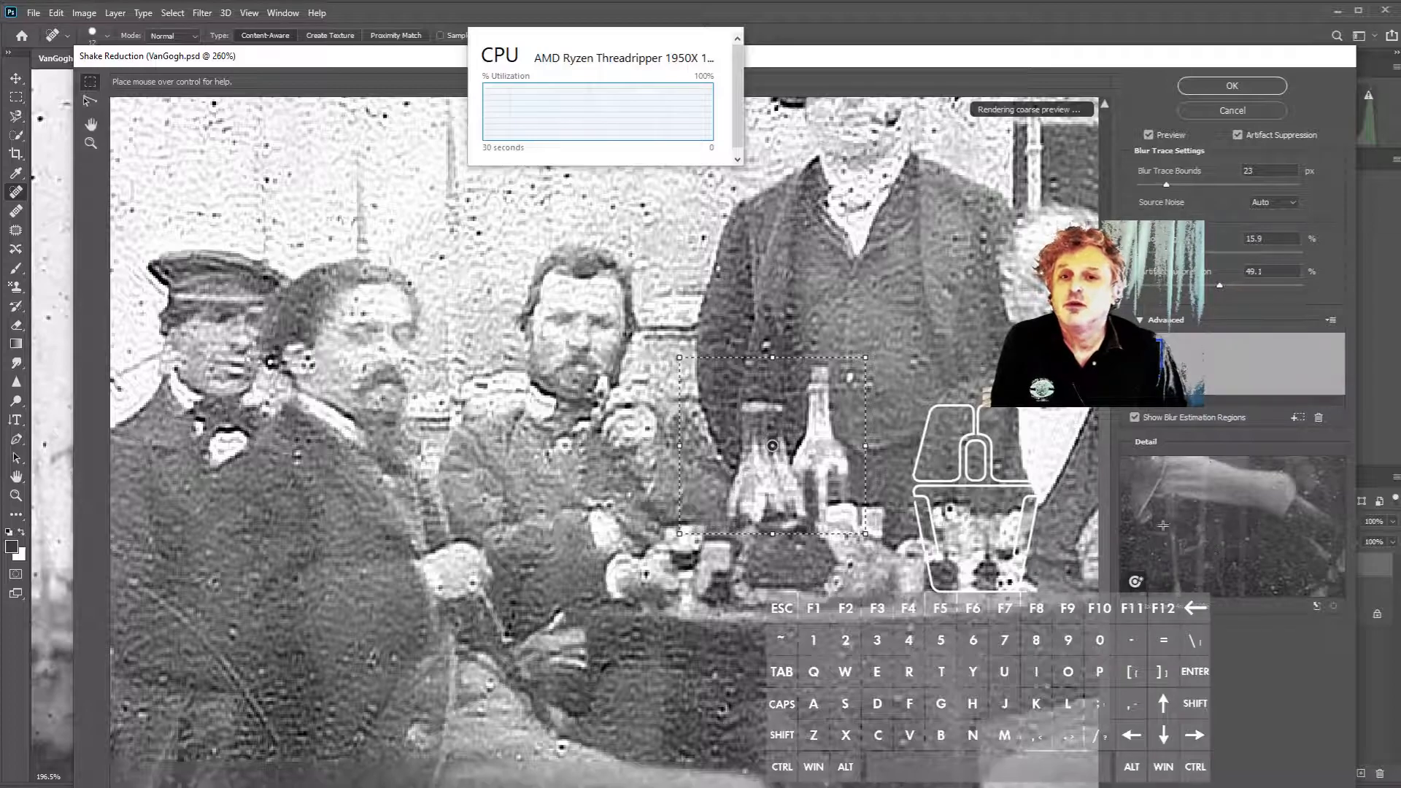
{"action": "left_click", "coordinate": [1196, 535]}
{"action": "left_click", "coordinate": [1195, 545]}
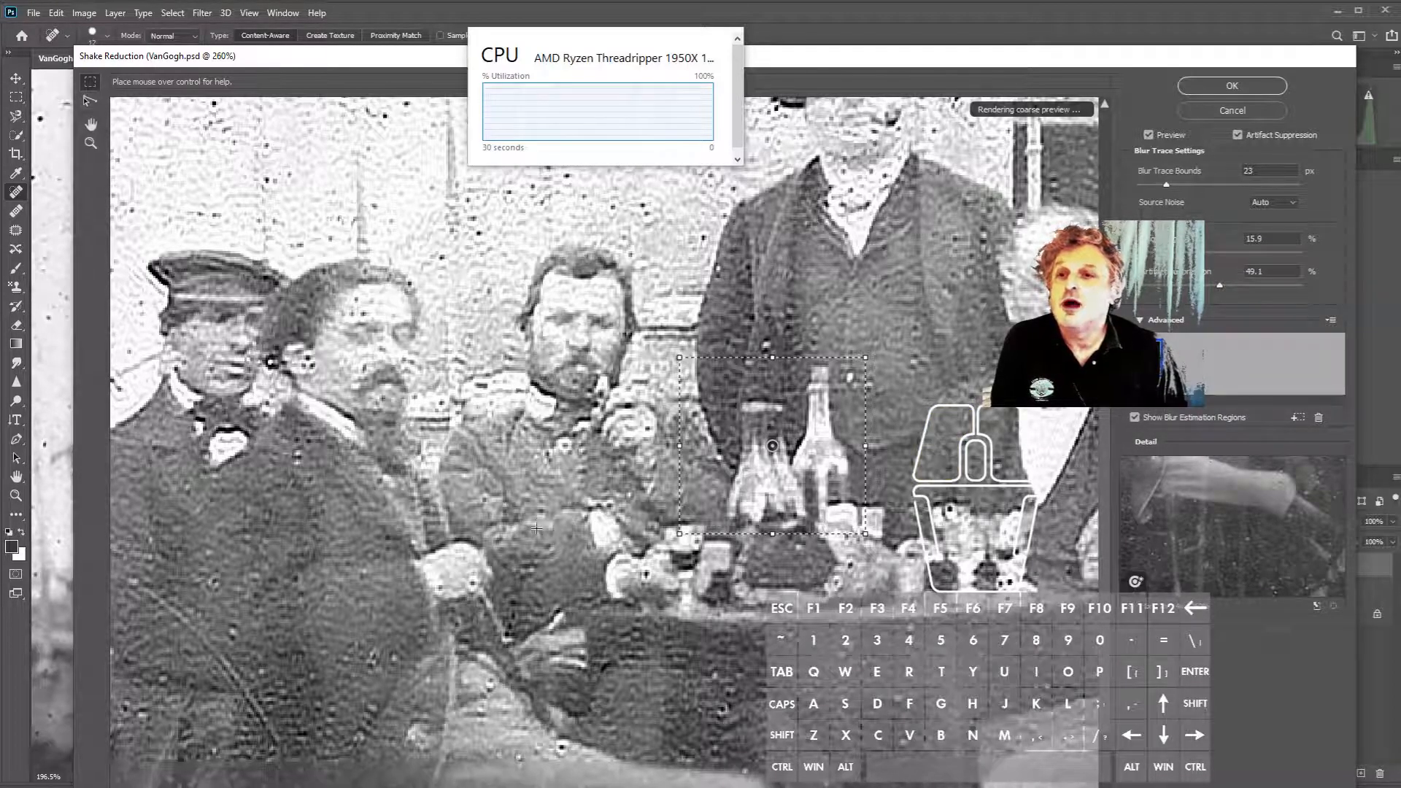
{"action": "left_click", "coordinate": [772, 445]}
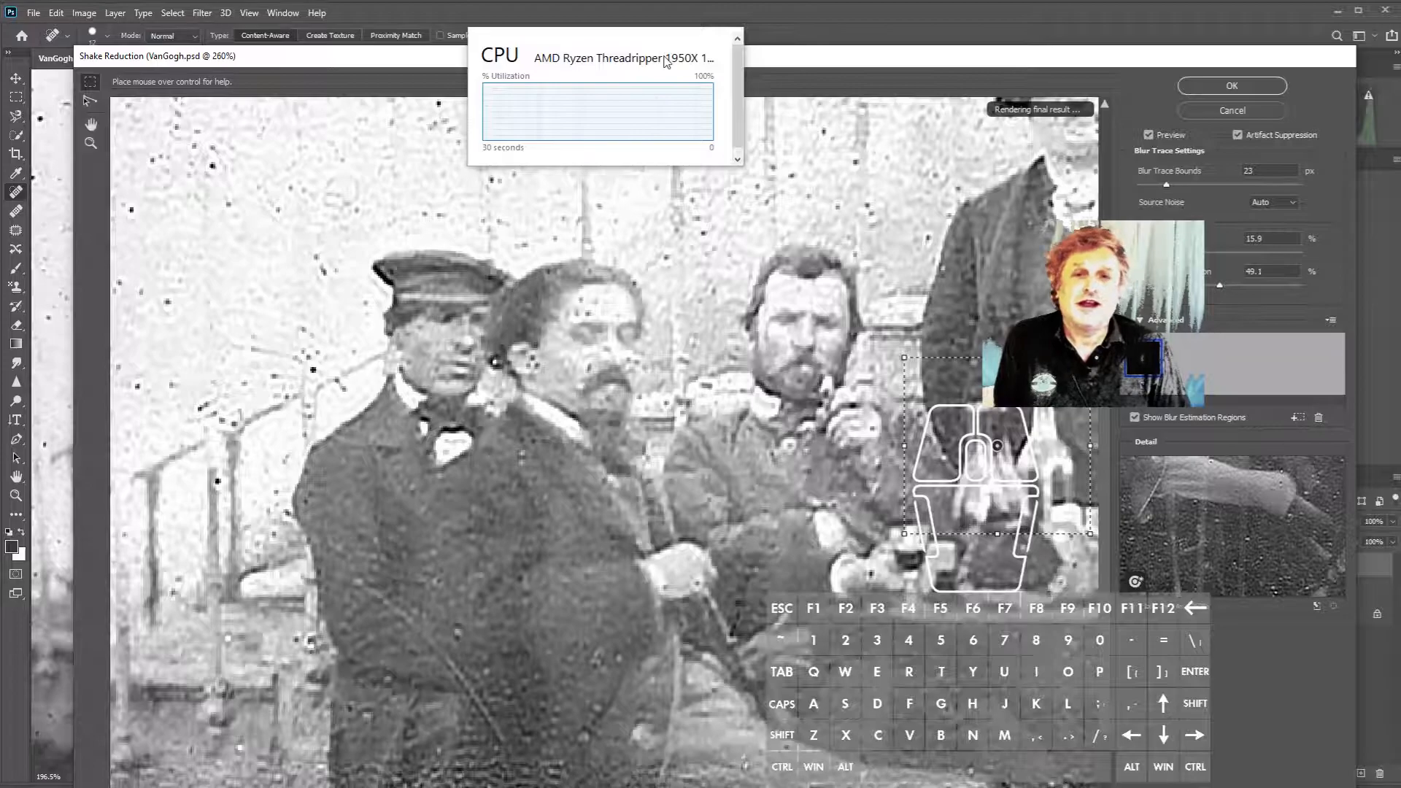
Move the CPU utilization monitor slightly lower, clear of the brush options, and return to the Shake Reduction dialog.
{"action": "mouse_move", "coordinate": [664, 60]}
{"action": "left_mouse_down"}
{"action": "mouse_move", "coordinate": [612, 89]}
{"action": "mouse_move", "coordinate": [666, 76]}
{"action": "mouse_move", "coordinate": [658, 85]}
{"action": "left_mouse_up"}
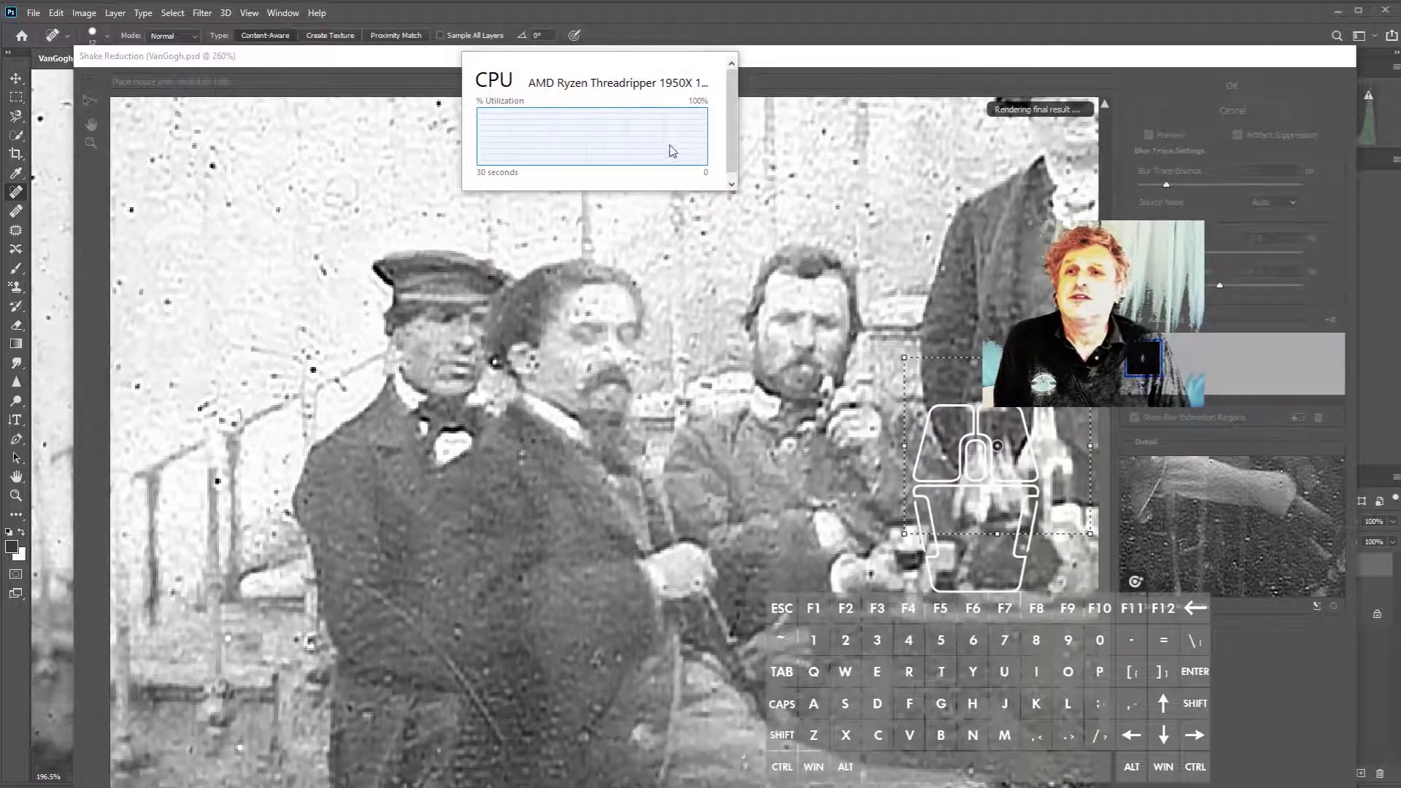
{"action": "left_click_drag", "start_coordinate": [653, 136], "coordinate": [650, 138]}
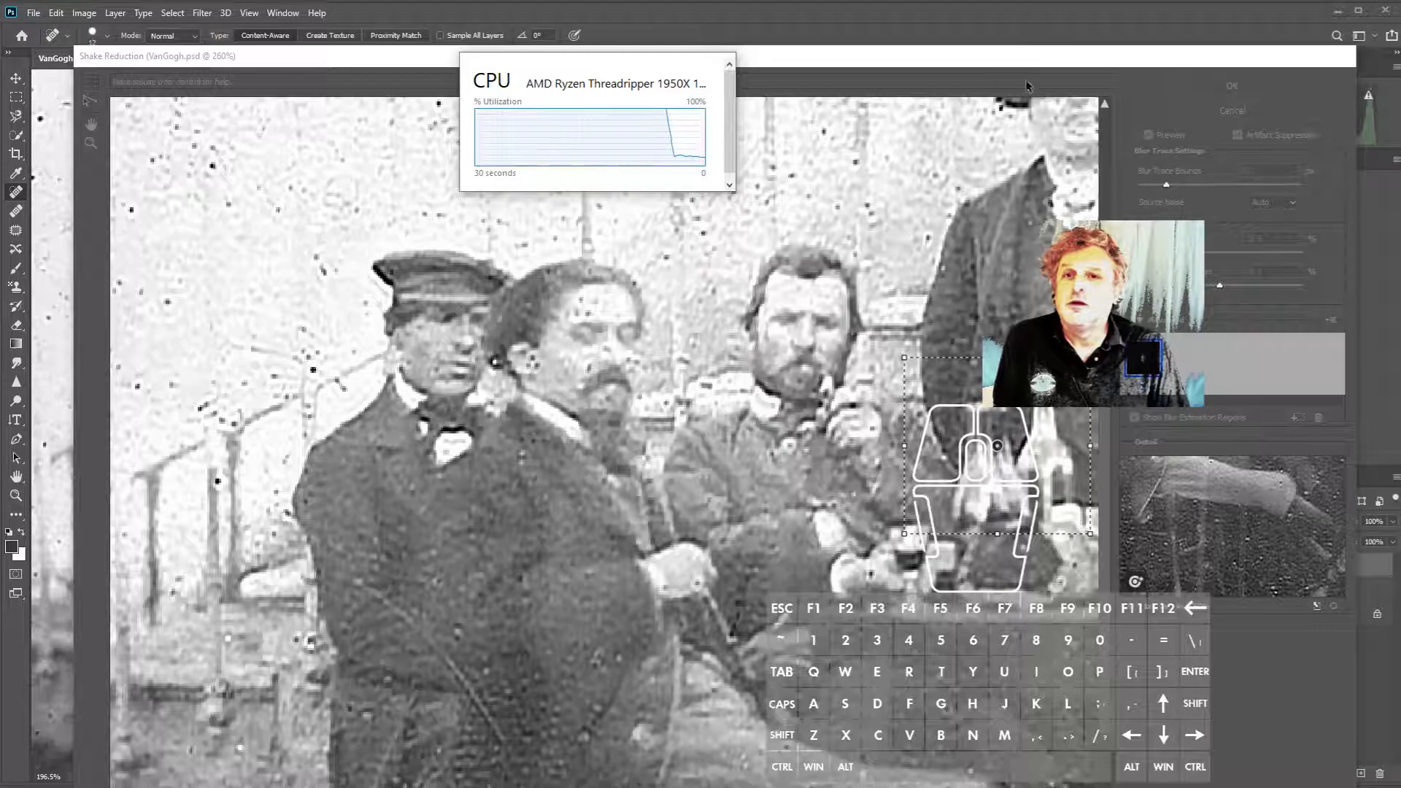
{"action": "left_click", "coordinate": [980, 68]}
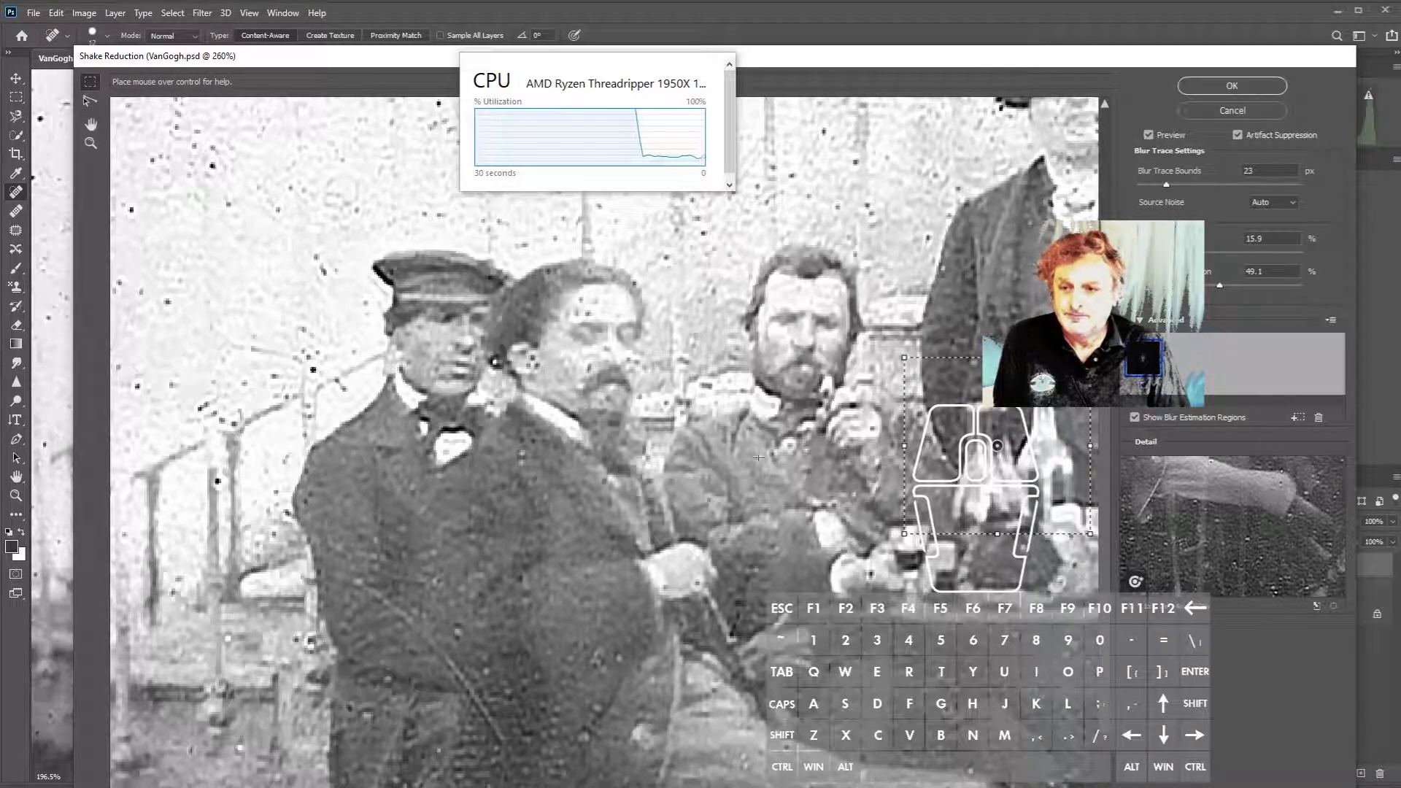
Compare the original and corrected image repeatedly with the Shake Reduction preview, checking the faces and coats of the men.
{"action": "left_click", "coordinate": [1149, 135]}
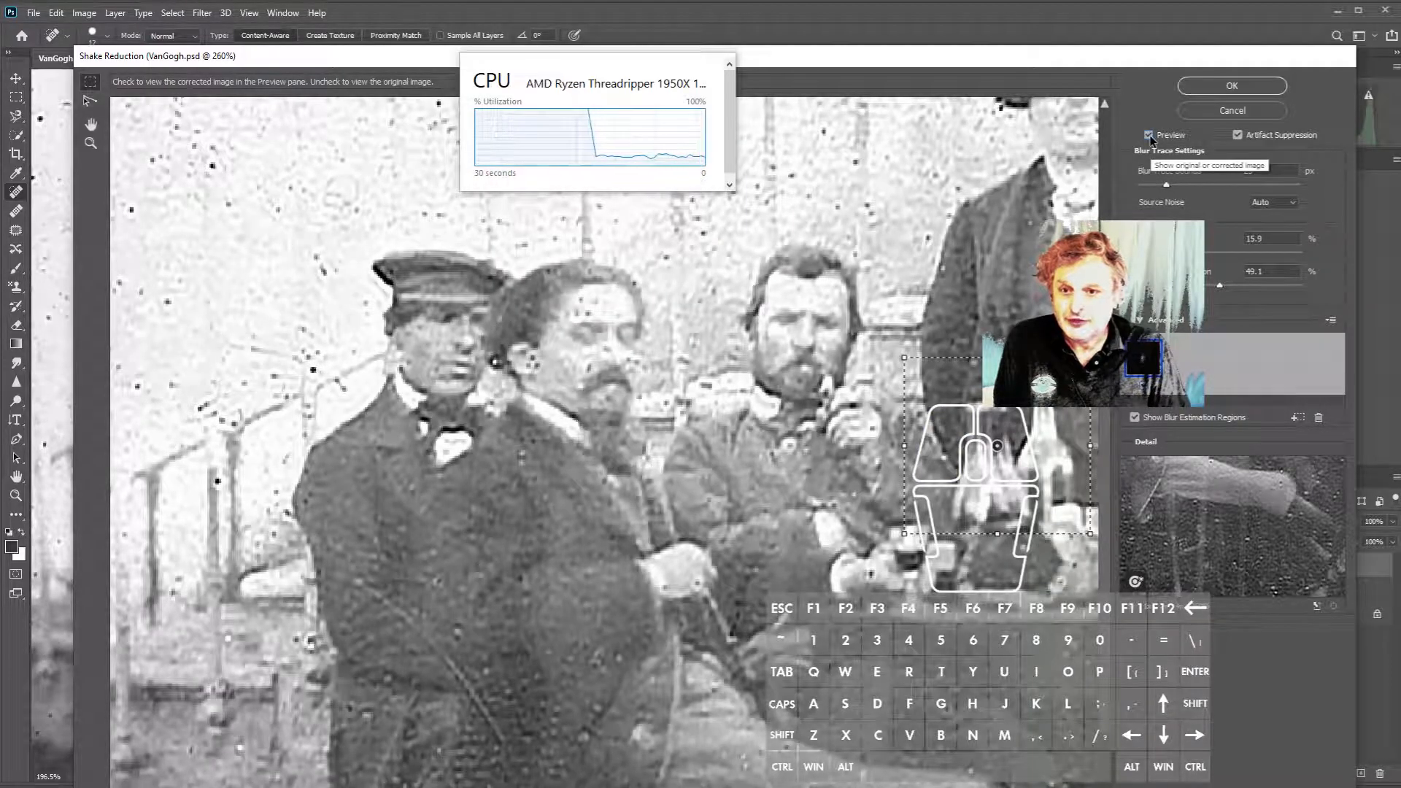
{"action": "left_click", "coordinate": [1149, 136]}
{"action": "left_click", "coordinate": [1150, 136]}
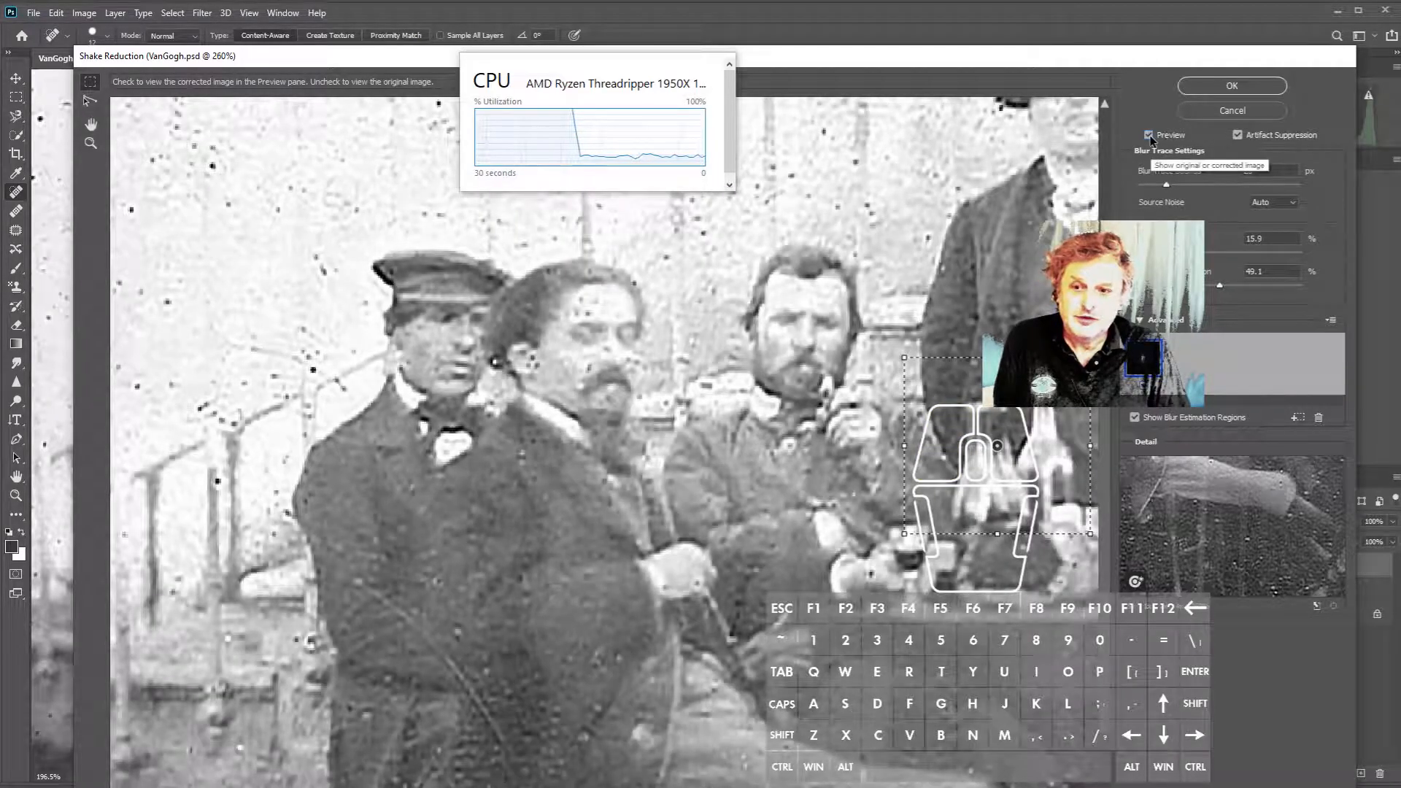
{"action": "left_click", "coordinate": [1149, 136]}
{"action": "left_click", "coordinate": [1150, 136]}
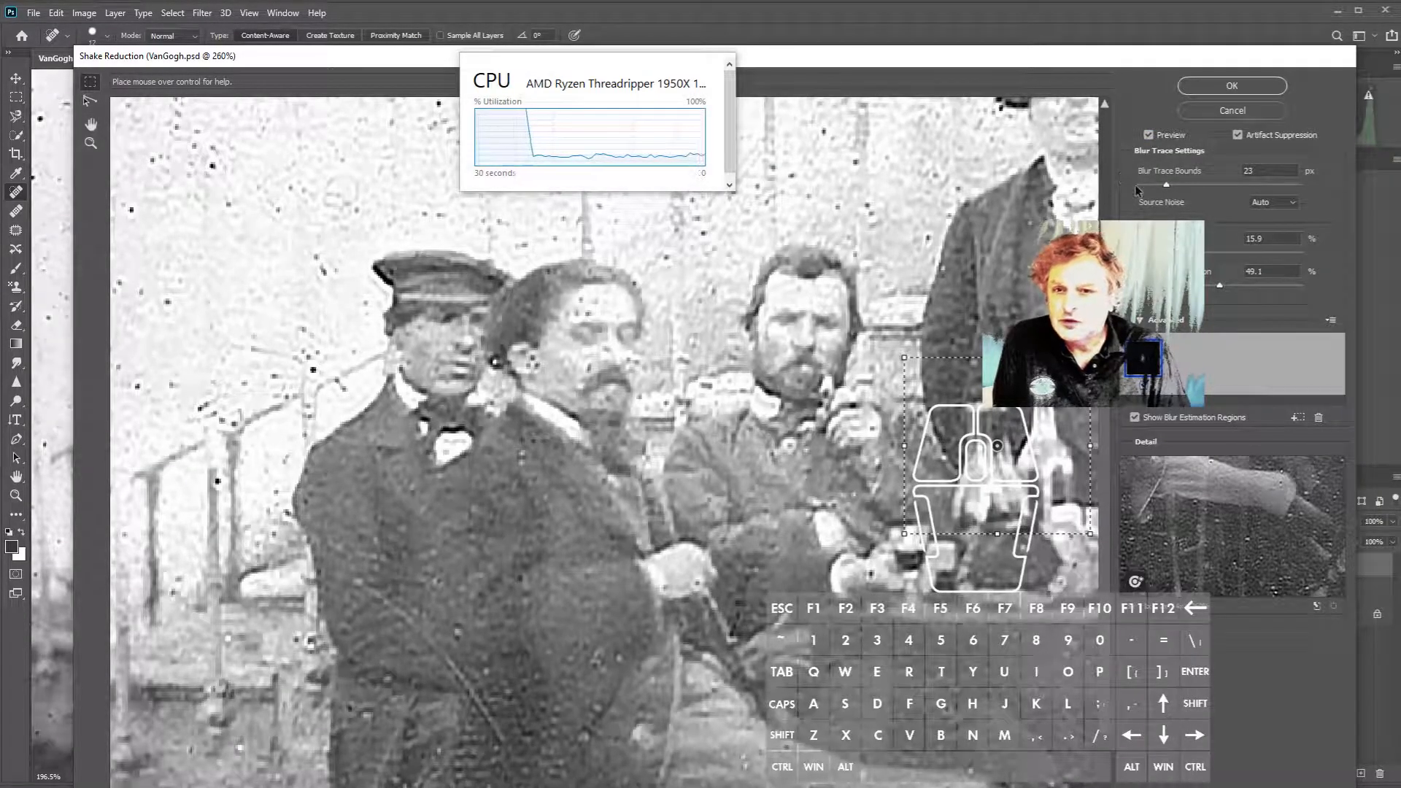
{"action": "left_click", "coordinate": [1150, 135]}
{"action": "left_click", "coordinate": [1149, 136]}
{"action": "left_click", "coordinate": [1149, 136]}
{"action": "left_click", "coordinate": [1149, 136]}
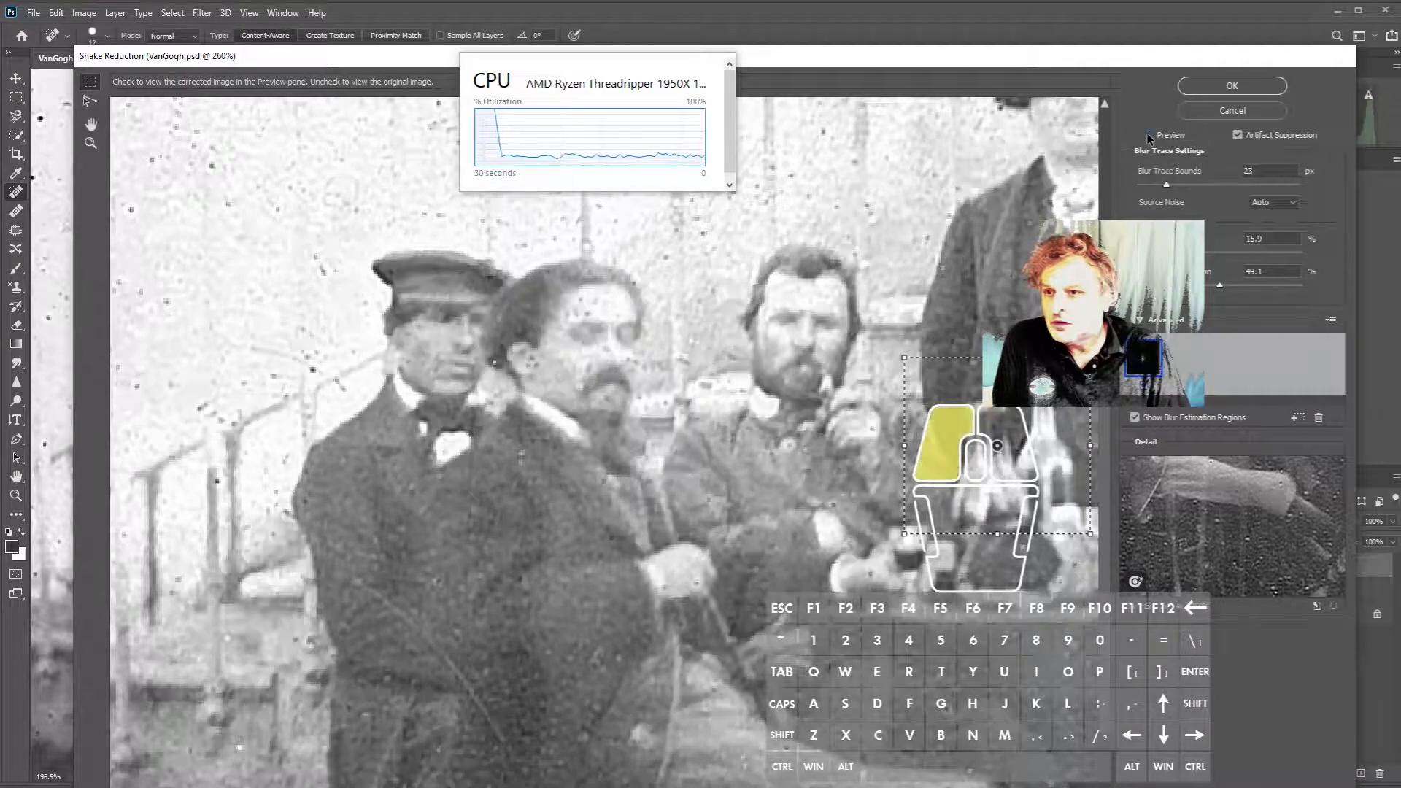
{"action": "left_click", "coordinate": [1150, 136]}
{"action": "left_click", "coordinate": [1148, 135]}
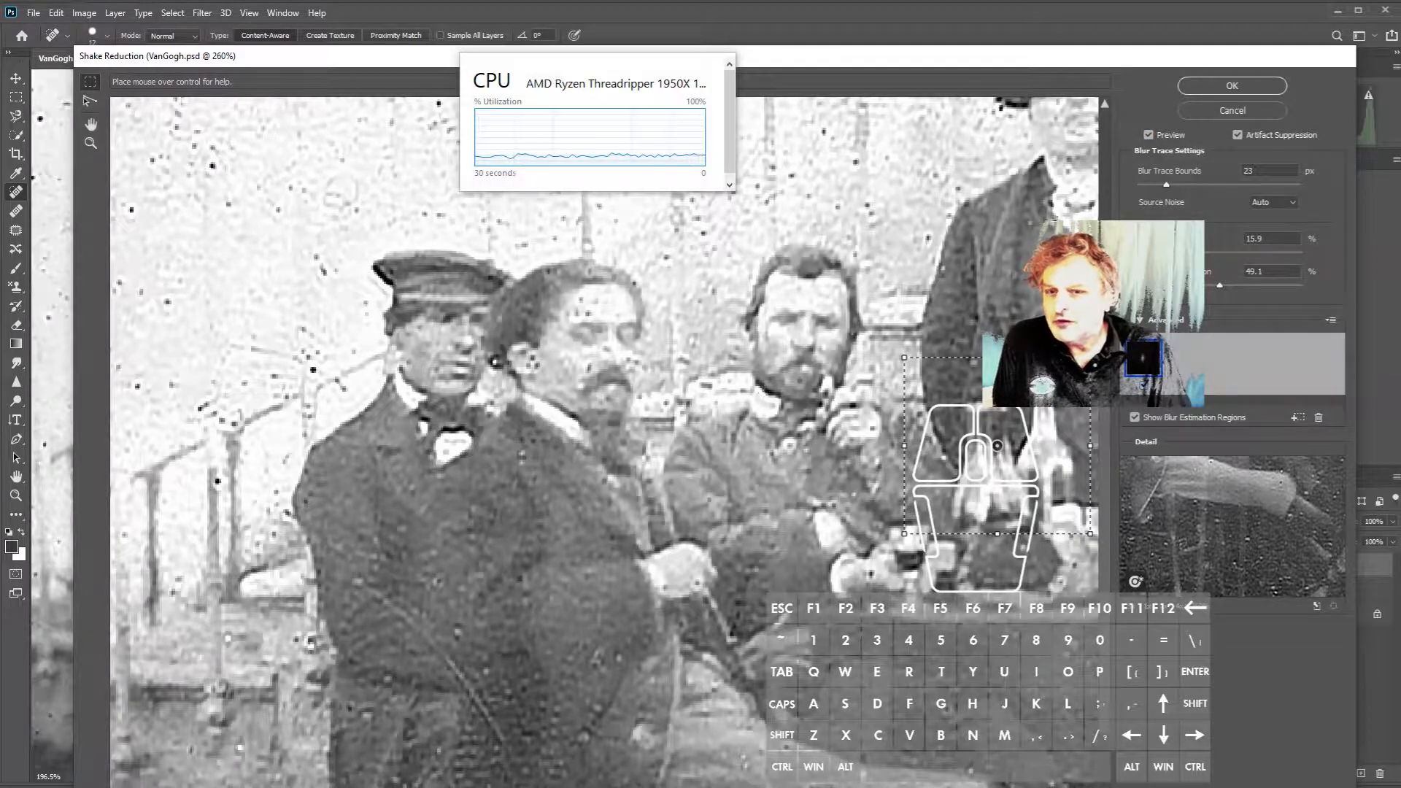
{"action": "left_click", "coordinate": [1150, 136]}
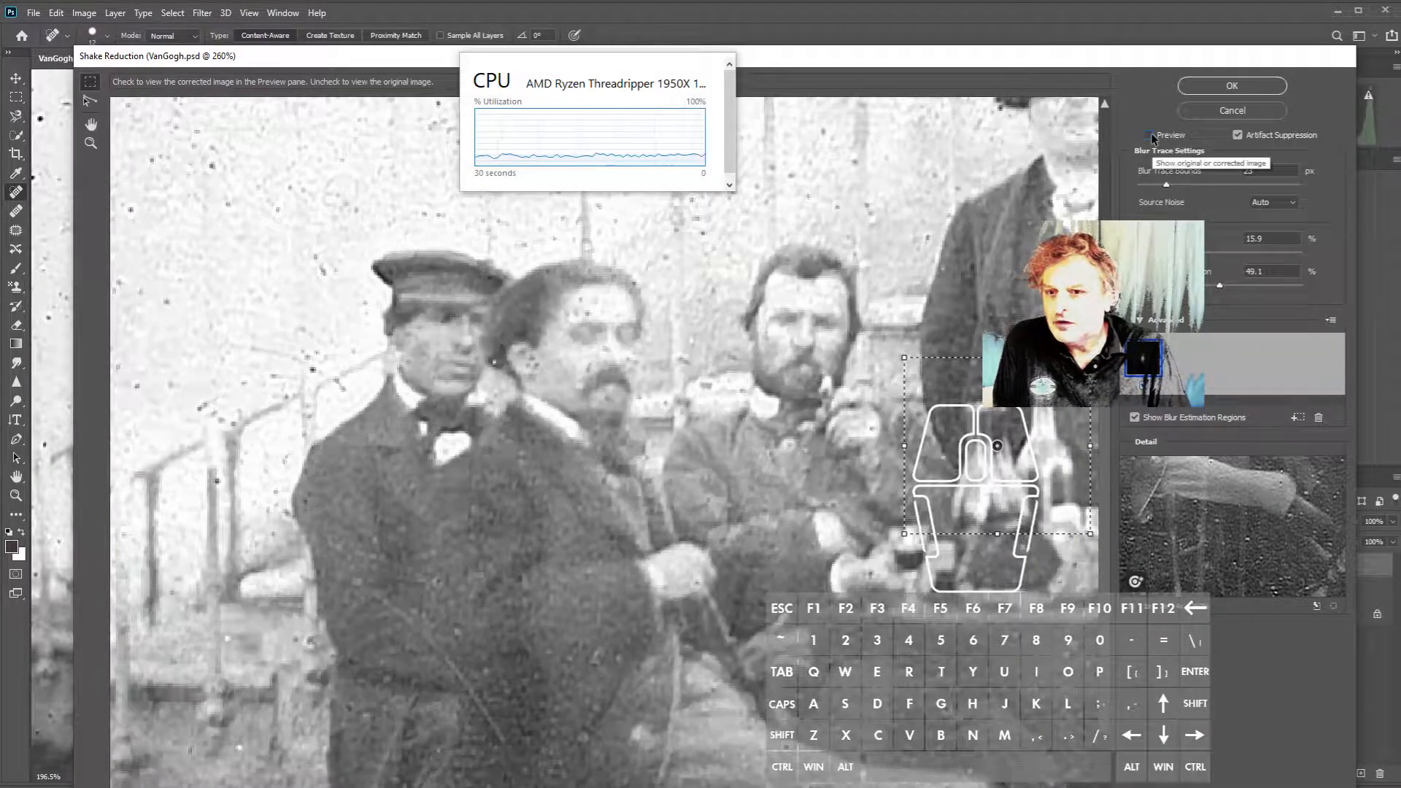
{"action": "left_click", "coordinate": [1150, 136]}
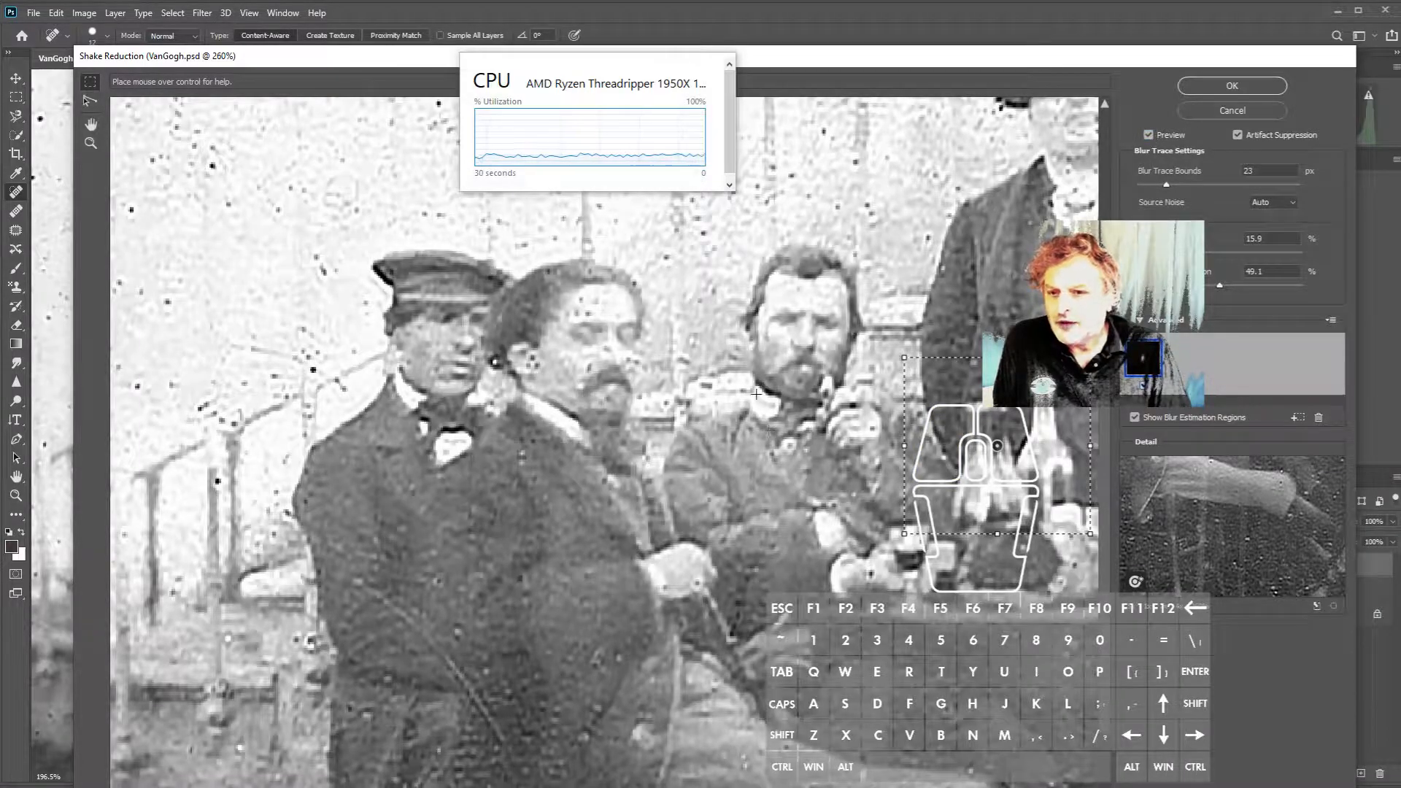
{"action": "left_click", "coordinate": [1148, 136]}
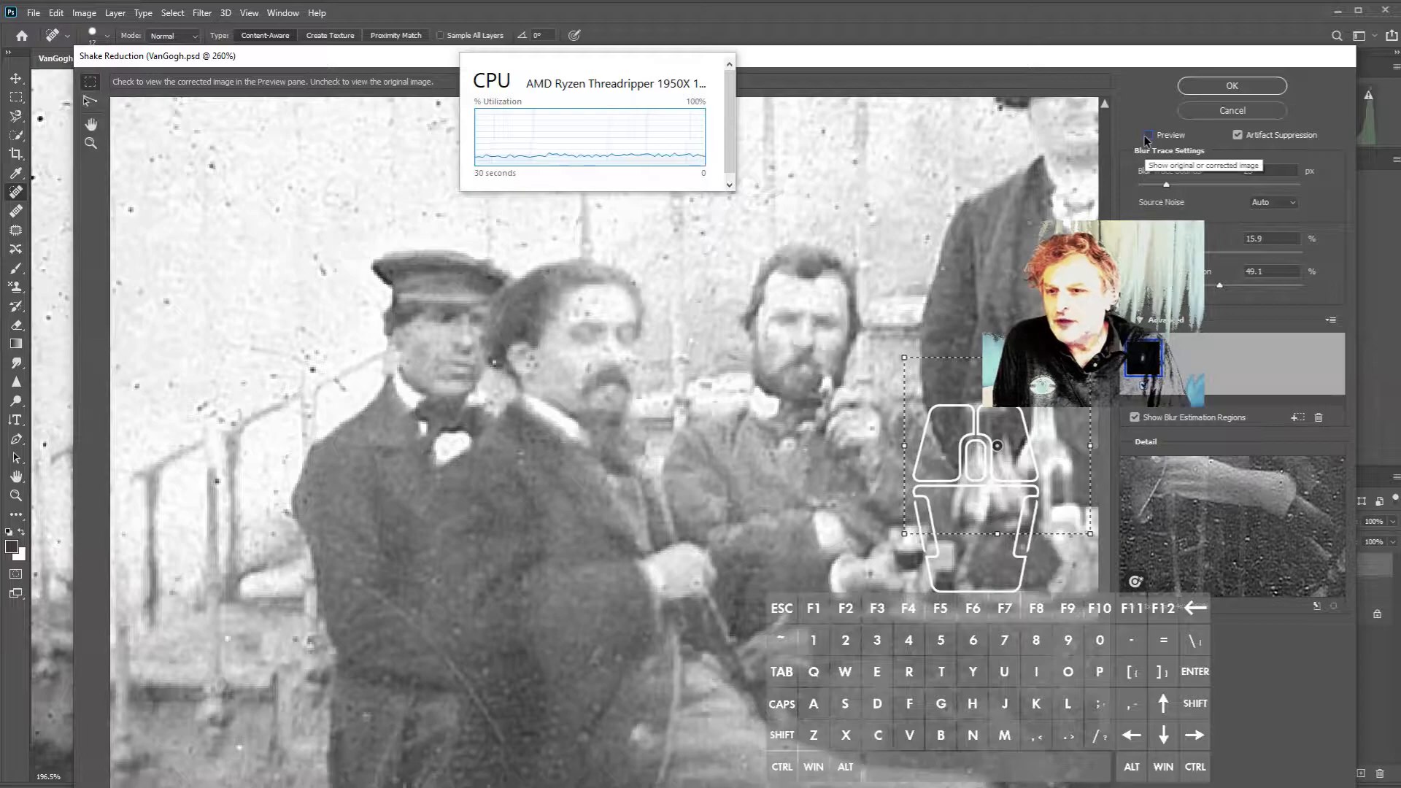
{"action": "left_click", "coordinate": [1148, 135]}
{"action": "left_click", "coordinate": [1145, 139]}
{"action": "left_click", "coordinate": [1146, 139]}
{"action": "left_click", "coordinate": [1145, 139]}
{"action": "left_click", "coordinate": [1146, 139]}
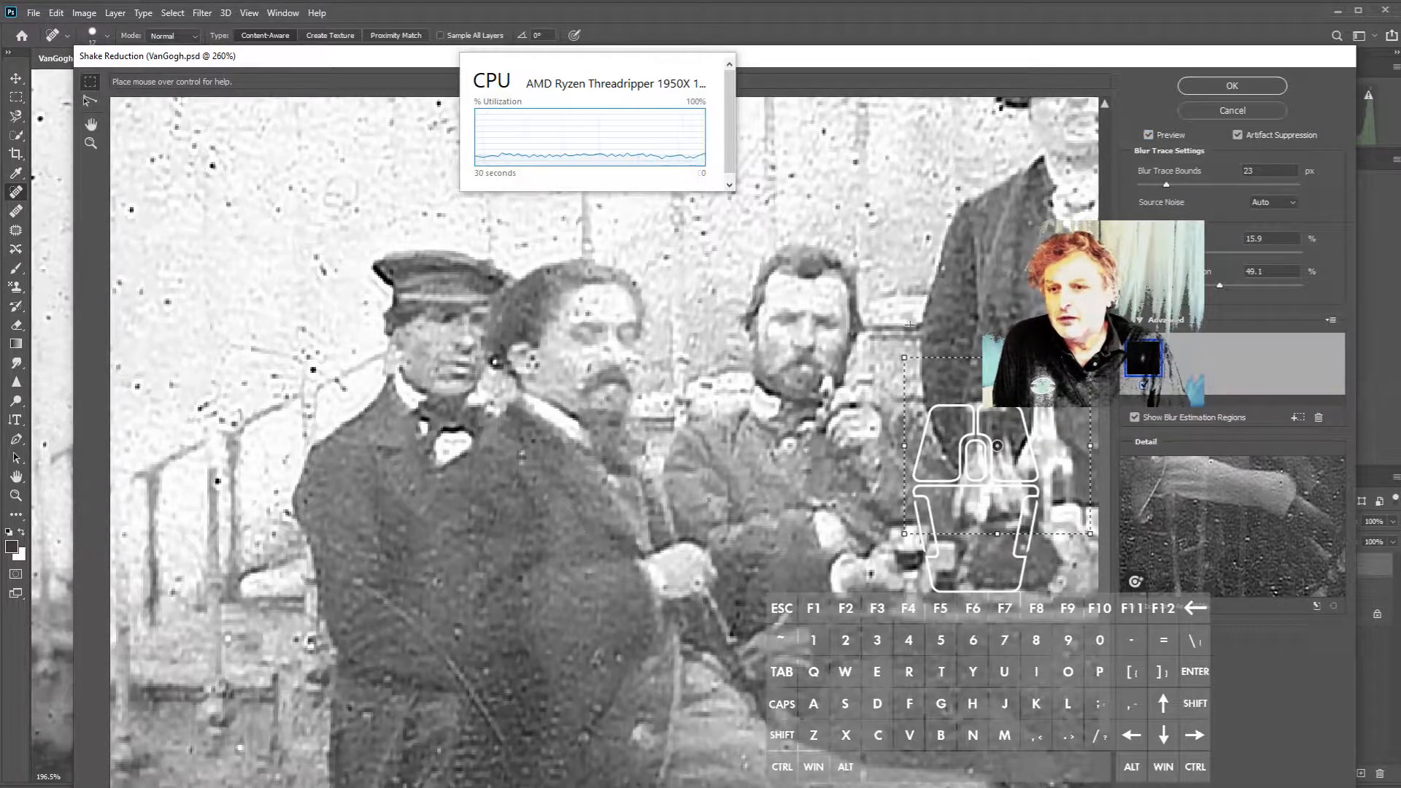
{"action": "left_click", "coordinate": [1148, 136]}
{"action": "left_click", "coordinate": [1148, 135]}
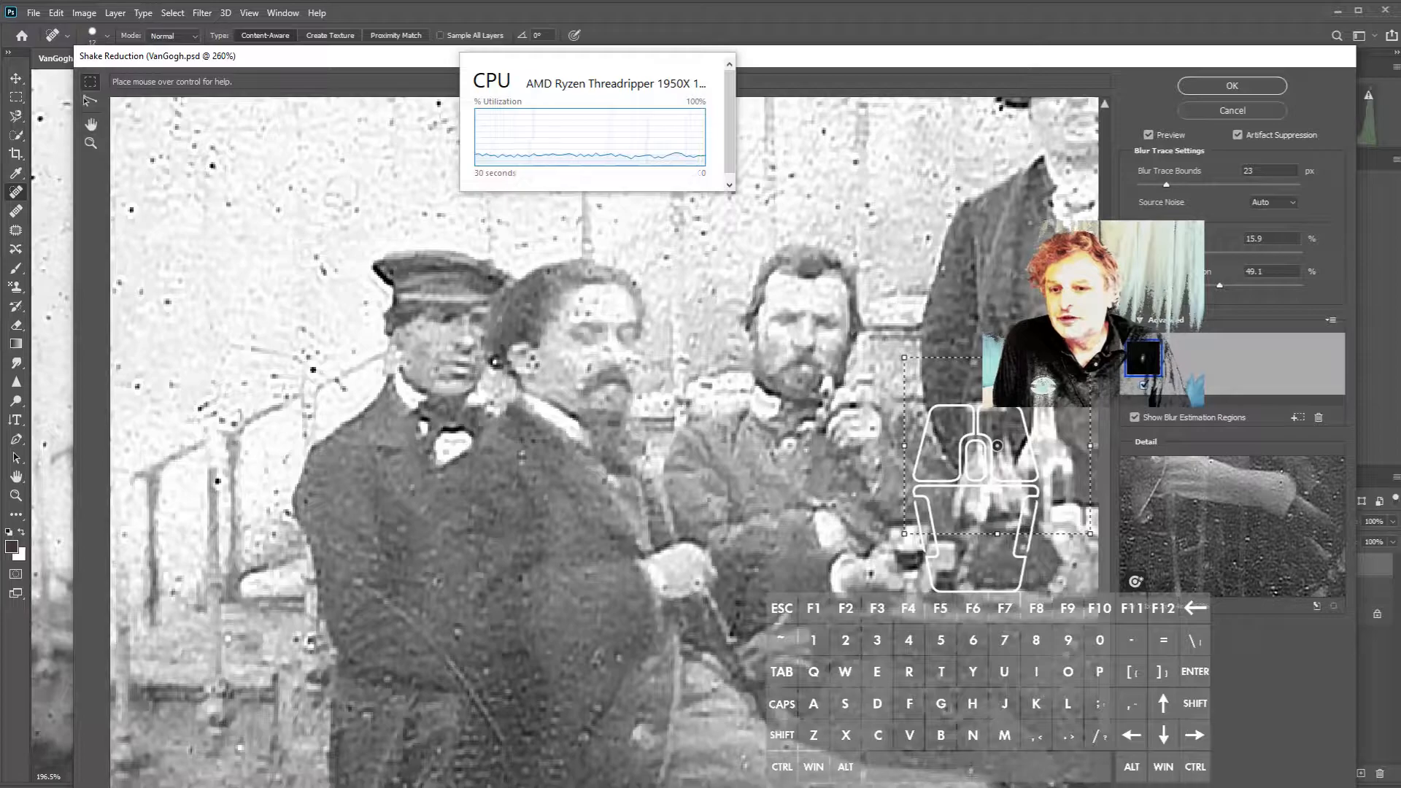
{"action": "left_click", "coordinate": [1150, 134]}
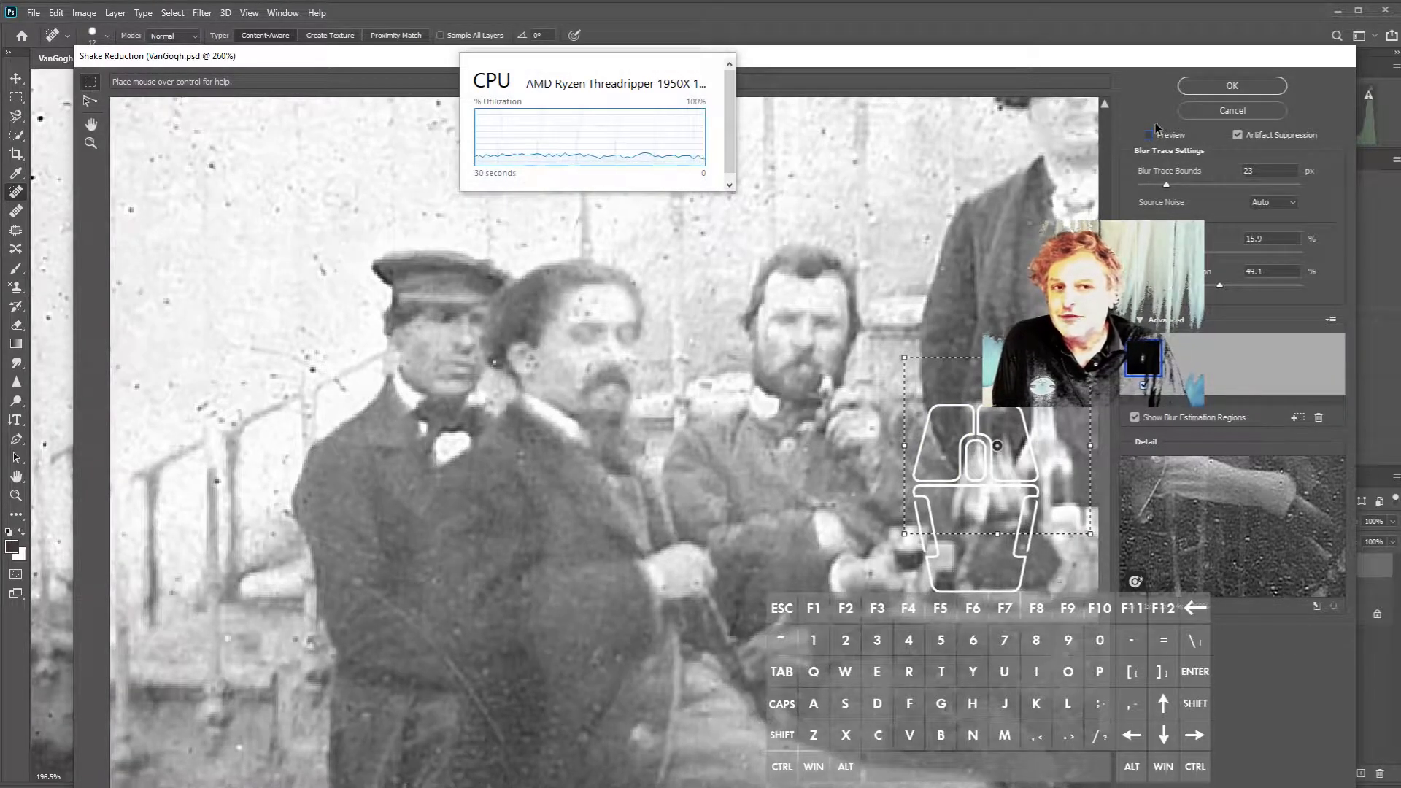
{"action": "left_click", "coordinate": [1149, 135]}
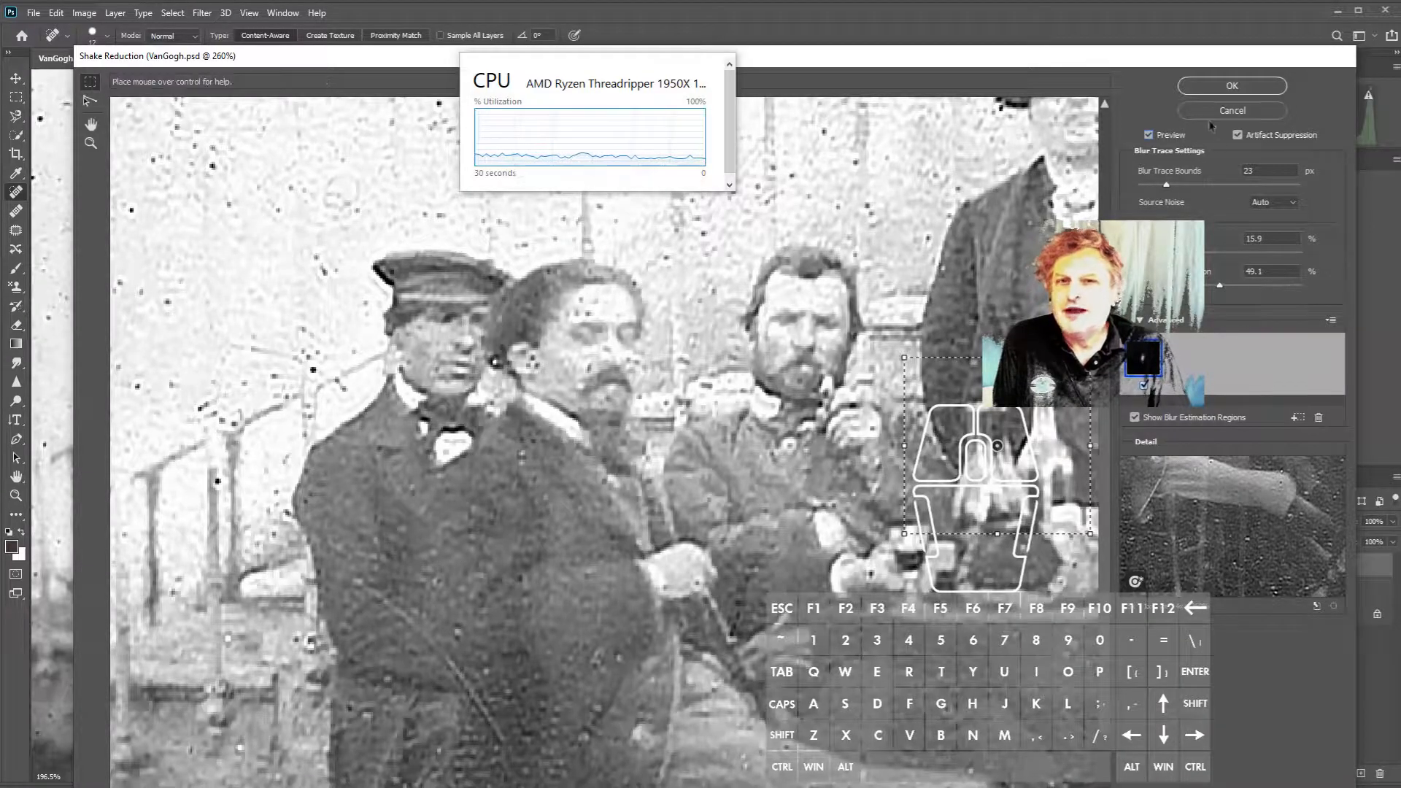
Apply the Shake Reduction filter to the Background copy 2 layer and check the whole photograph.
{"action": "left_click", "coordinate": [1227, 89]}
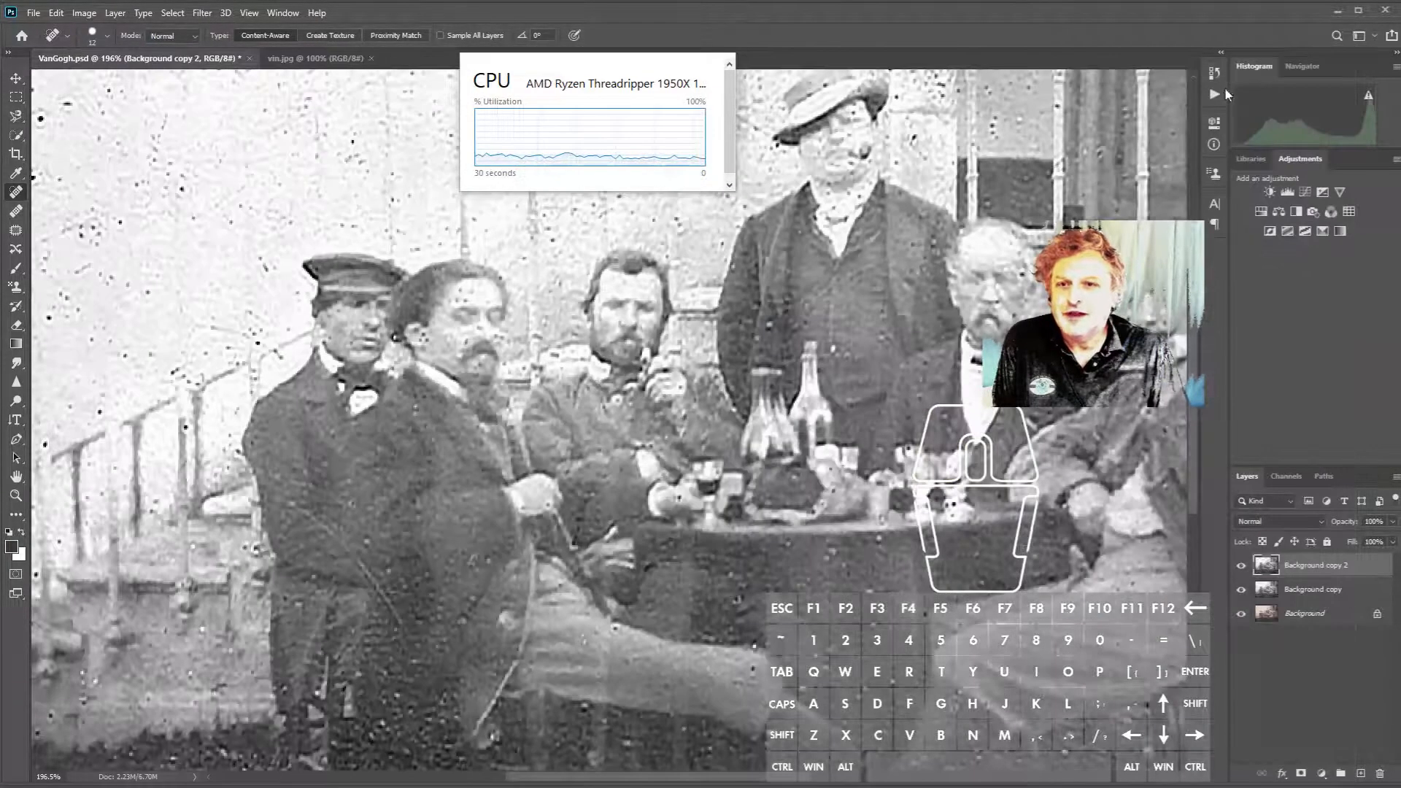
{"action": "scroll", "coordinate": [701, 429], "scroll_direction": "down", "scroll_amount": 2}
{"action": "scroll", "coordinate": [697, 425], "scroll_direction": "up", "scroll_amount": 2}
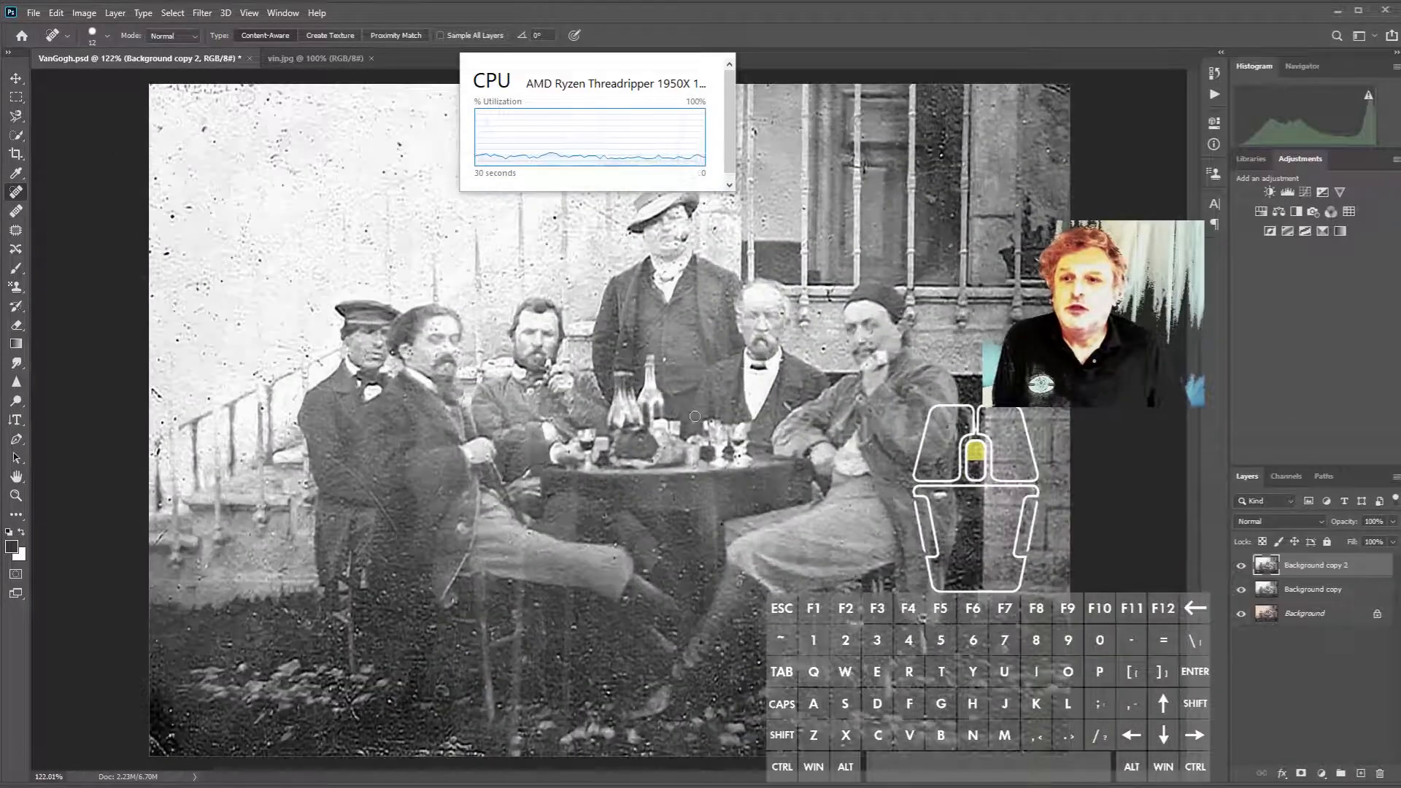
{"action": "scroll", "coordinate": [697, 425], "scroll_direction": "down", "scroll_amount": 1}
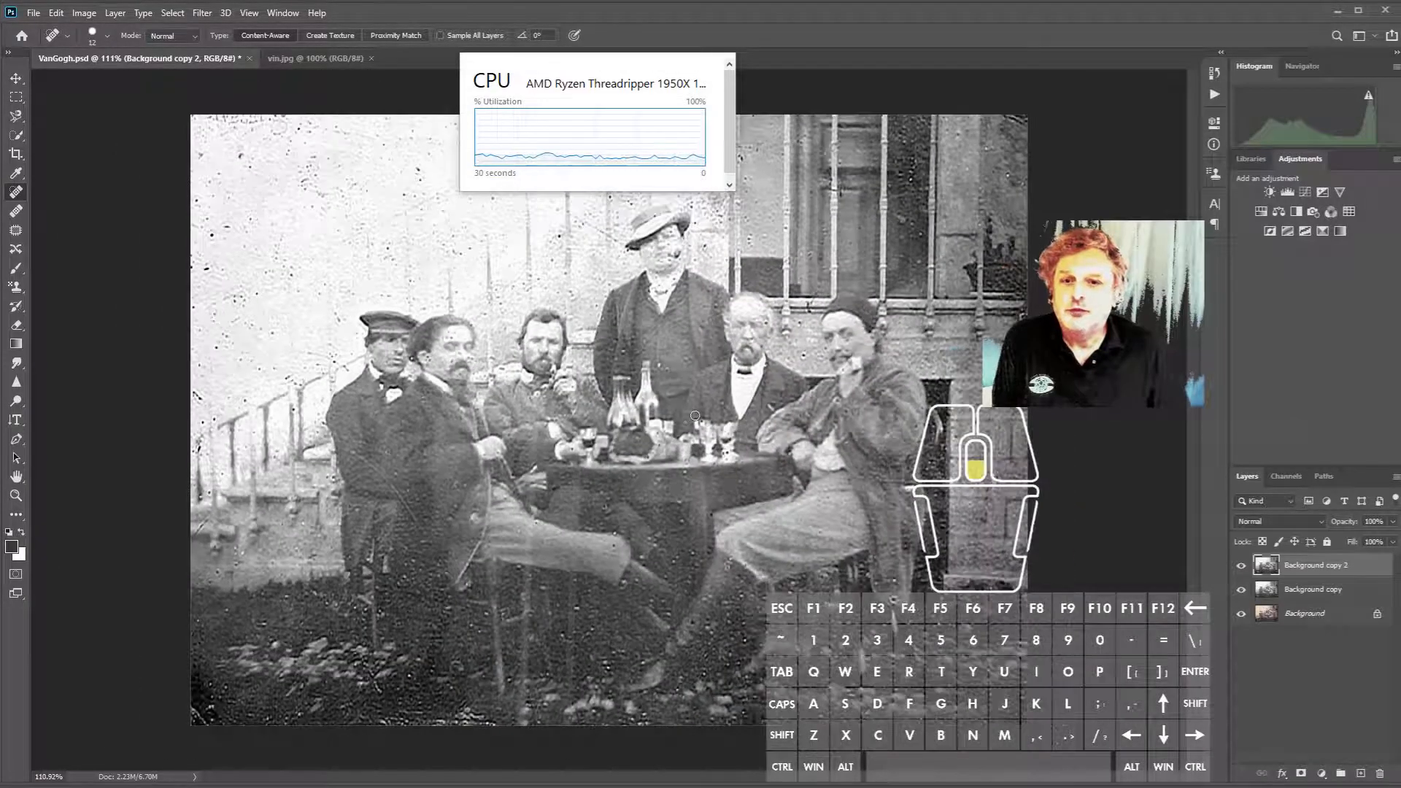
Hide the Background copy layer and compare the shake-reduced Background copy 2 repeatedly with the original photograph.
{"action": "left_click", "coordinate": [1242, 567]}
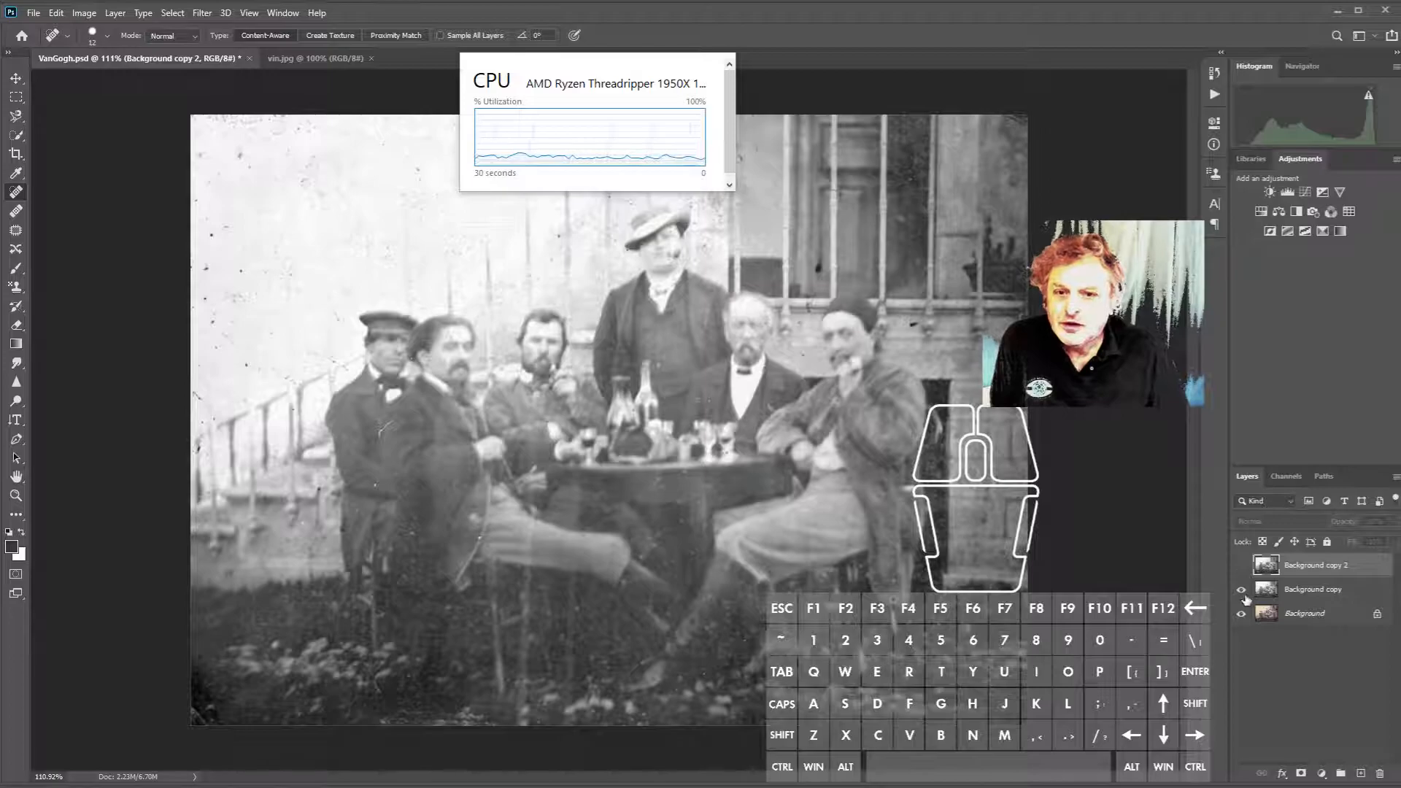
{"action": "left_click", "coordinate": [1242, 590]}
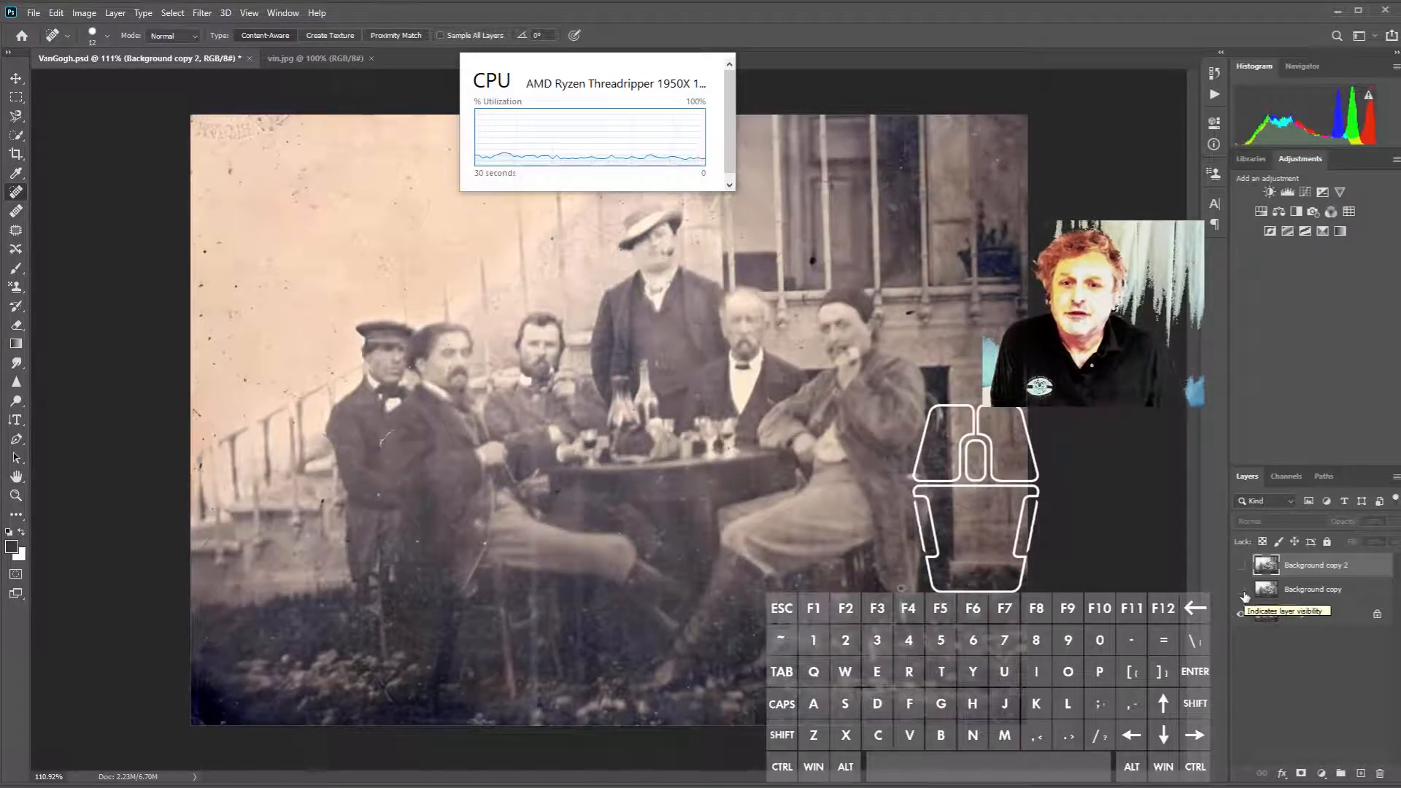
{"action": "left_click", "coordinate": [1242, 566]}
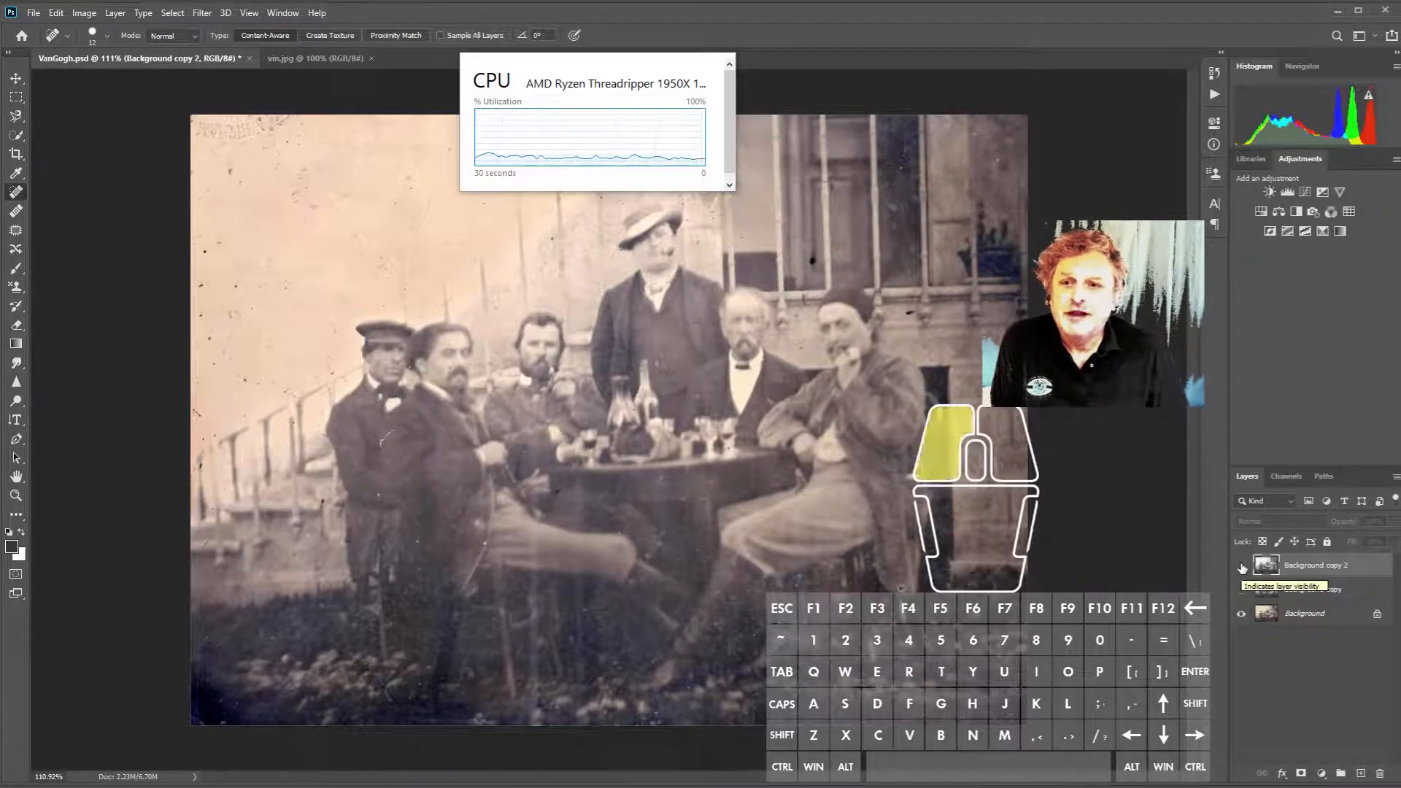
{"action": "left_click", "coordinate": [1242, 567]}
{"action": "left_click", "coordinate": [1242, 566]}
{"action": "left_click", "coordinate": [1241, 566]}
{"action": "left_click", "coordinate": [1242, 567]}
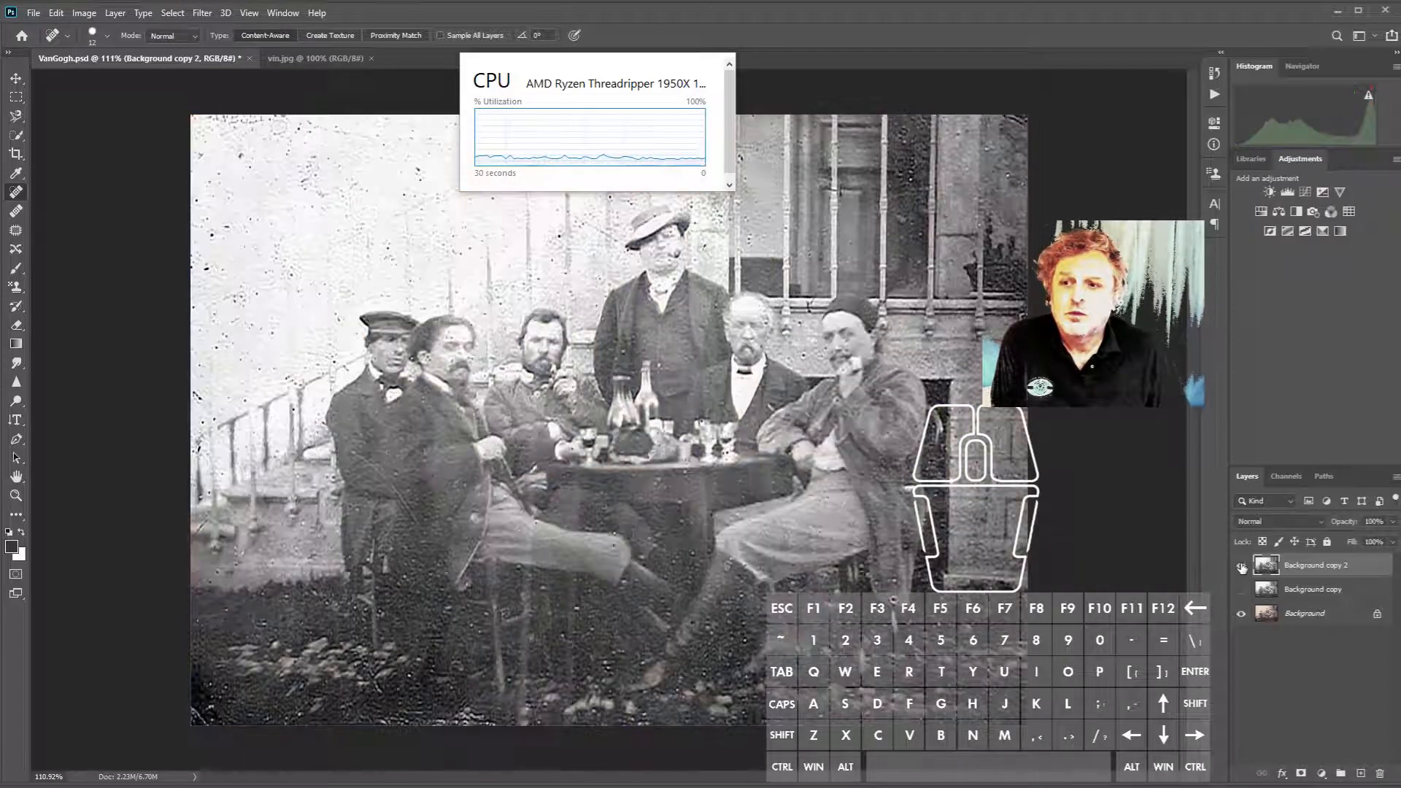
{"action": "left_click", "coordinate": [1242, 566]}
{"action": "left_click", "coordinate": [1242, 566]}
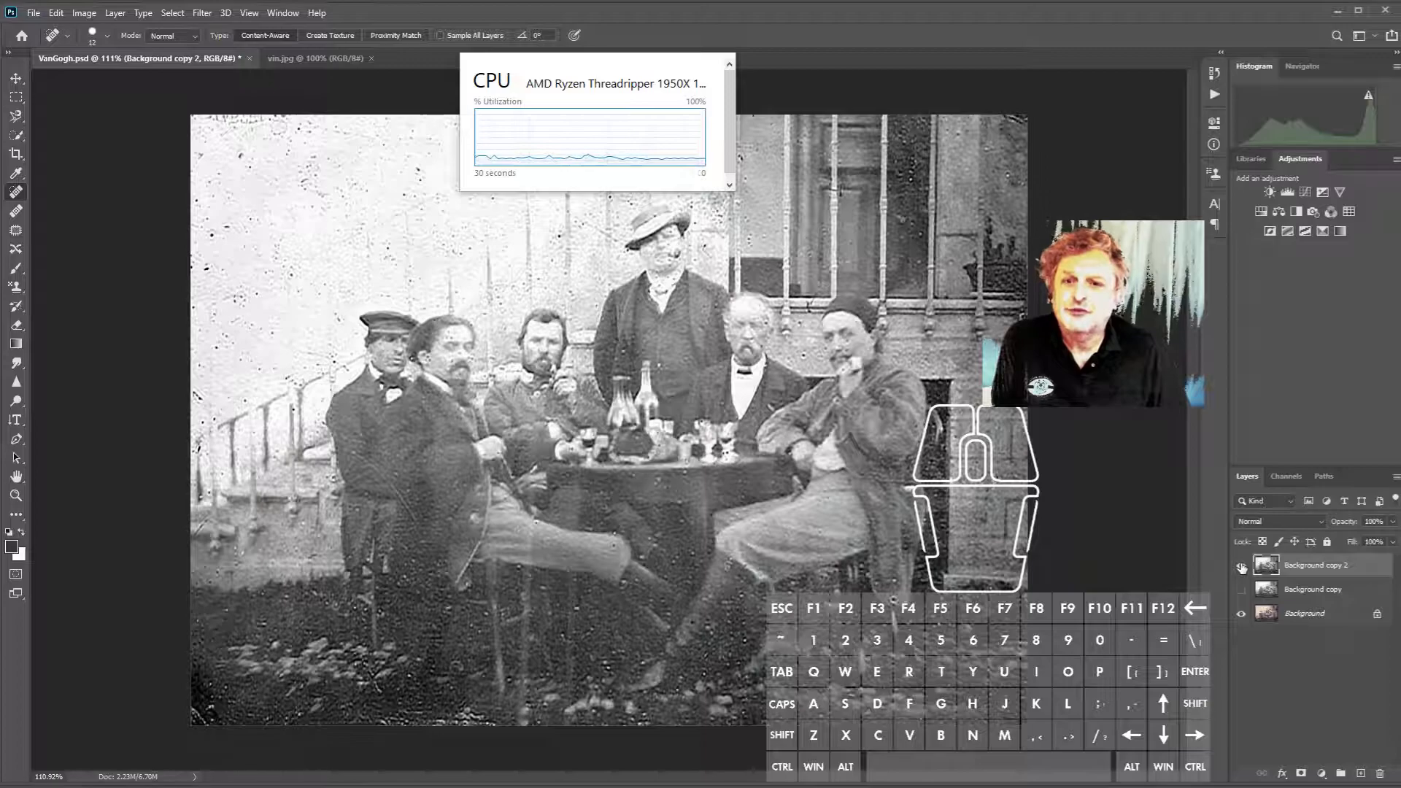
{"action": "left_click", "coordinate": [1242, 566]}
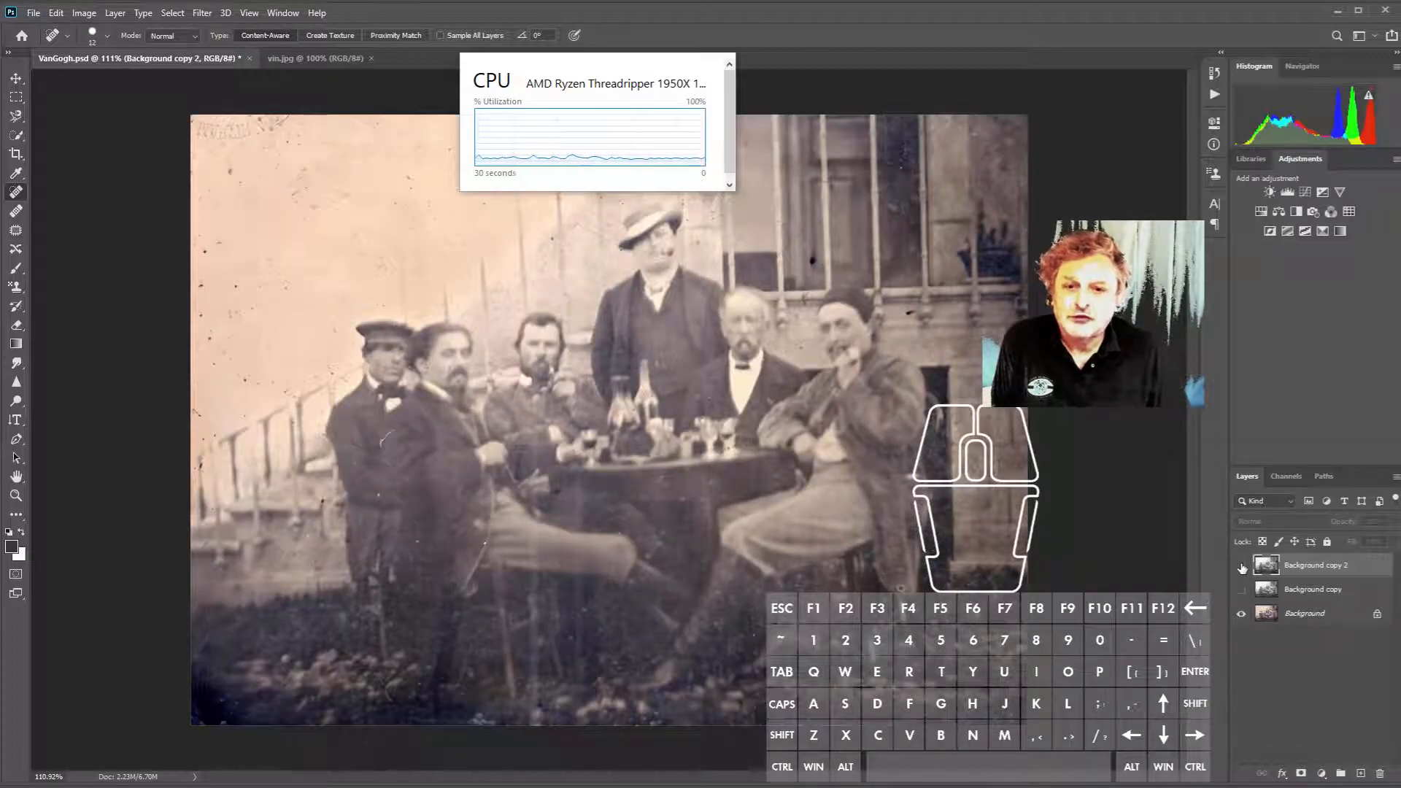
{"action": "left_click", "coordinate": [1242, 566]}
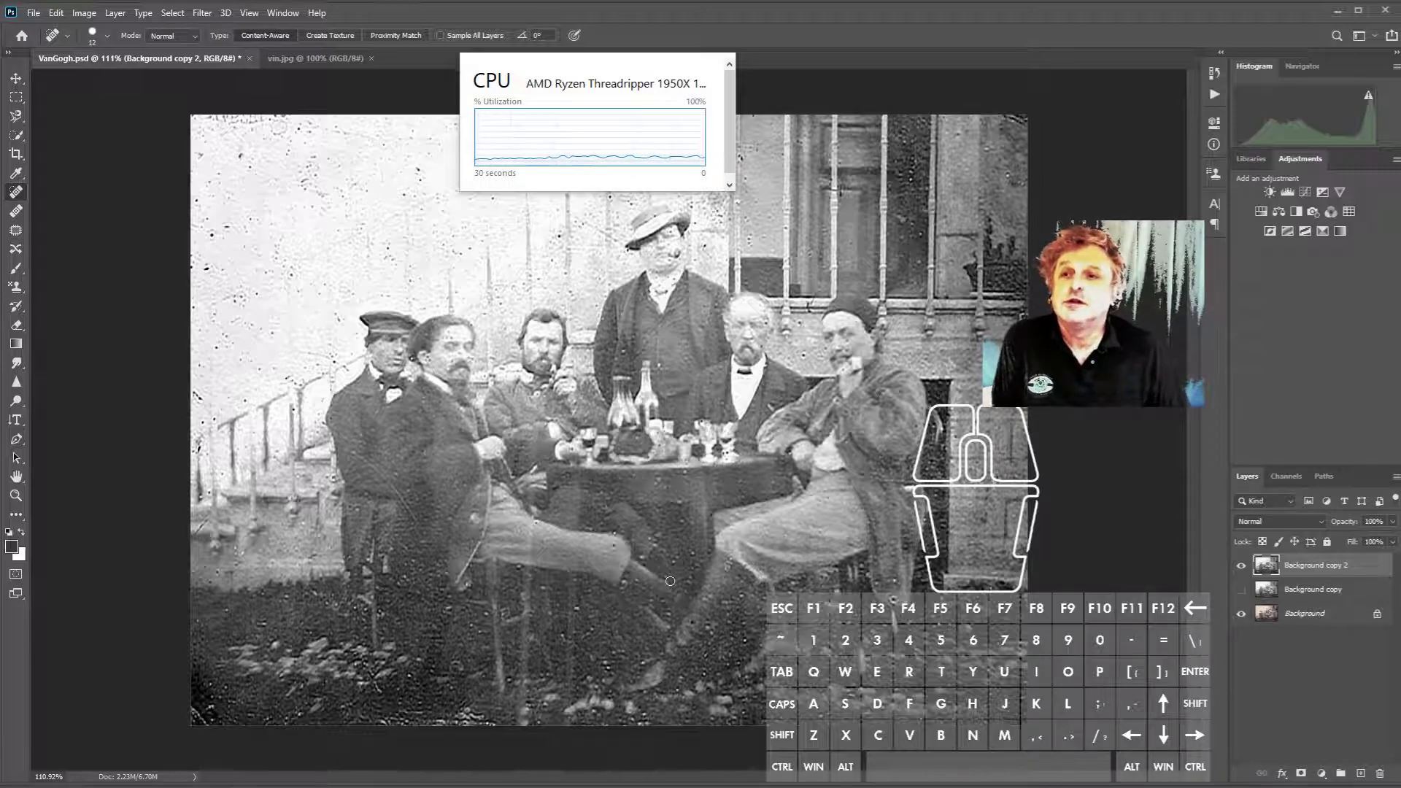
Select the jacket and sleeve of the seated man in the dark cap with the Quick Selection tool.
{"action": "scroll", "coordinate": [669, 581], "scroll_direction": "up", "scroll_amount": 5}
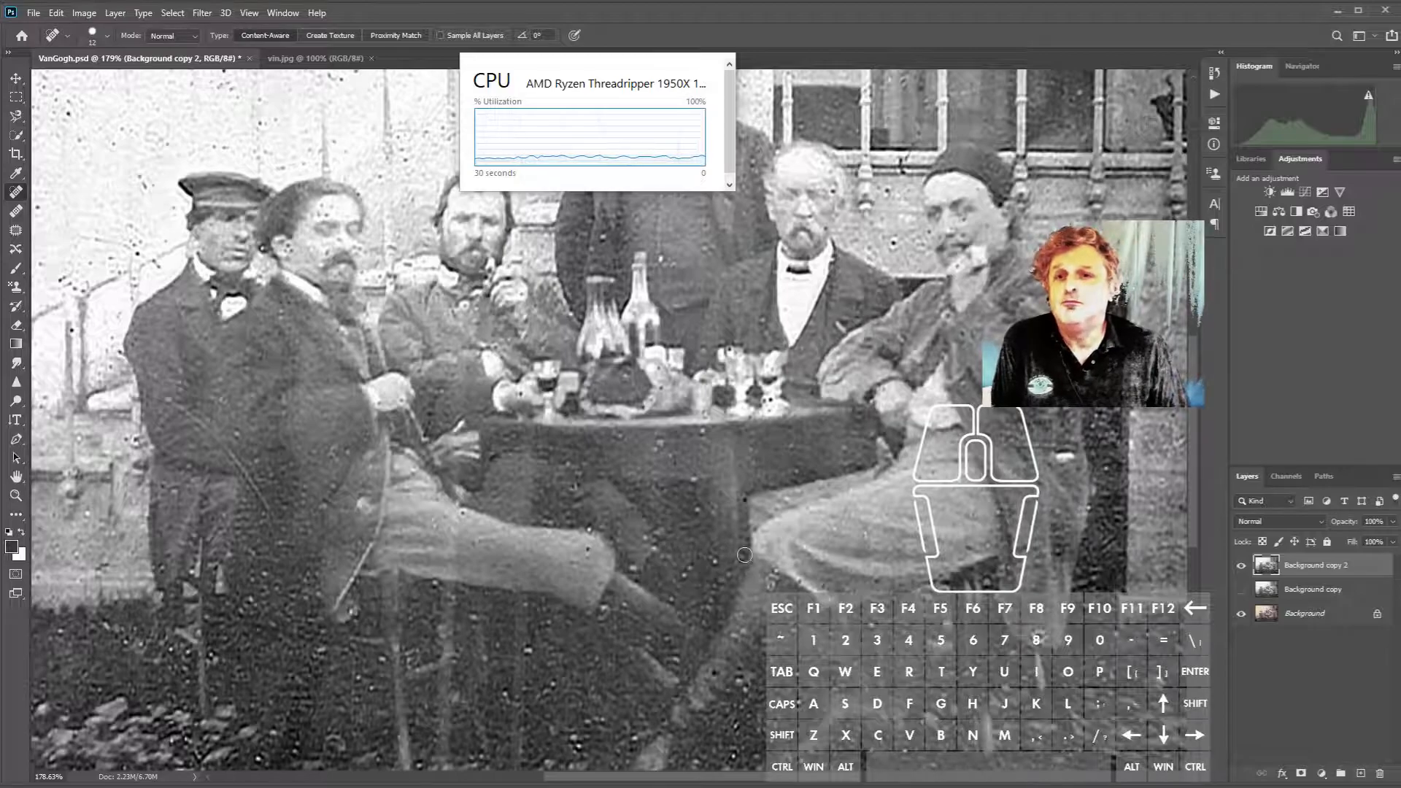
{"action": "scroll", "coordinate": [751, 562], "scroll_direction": "down", "scroll_amount": 2}
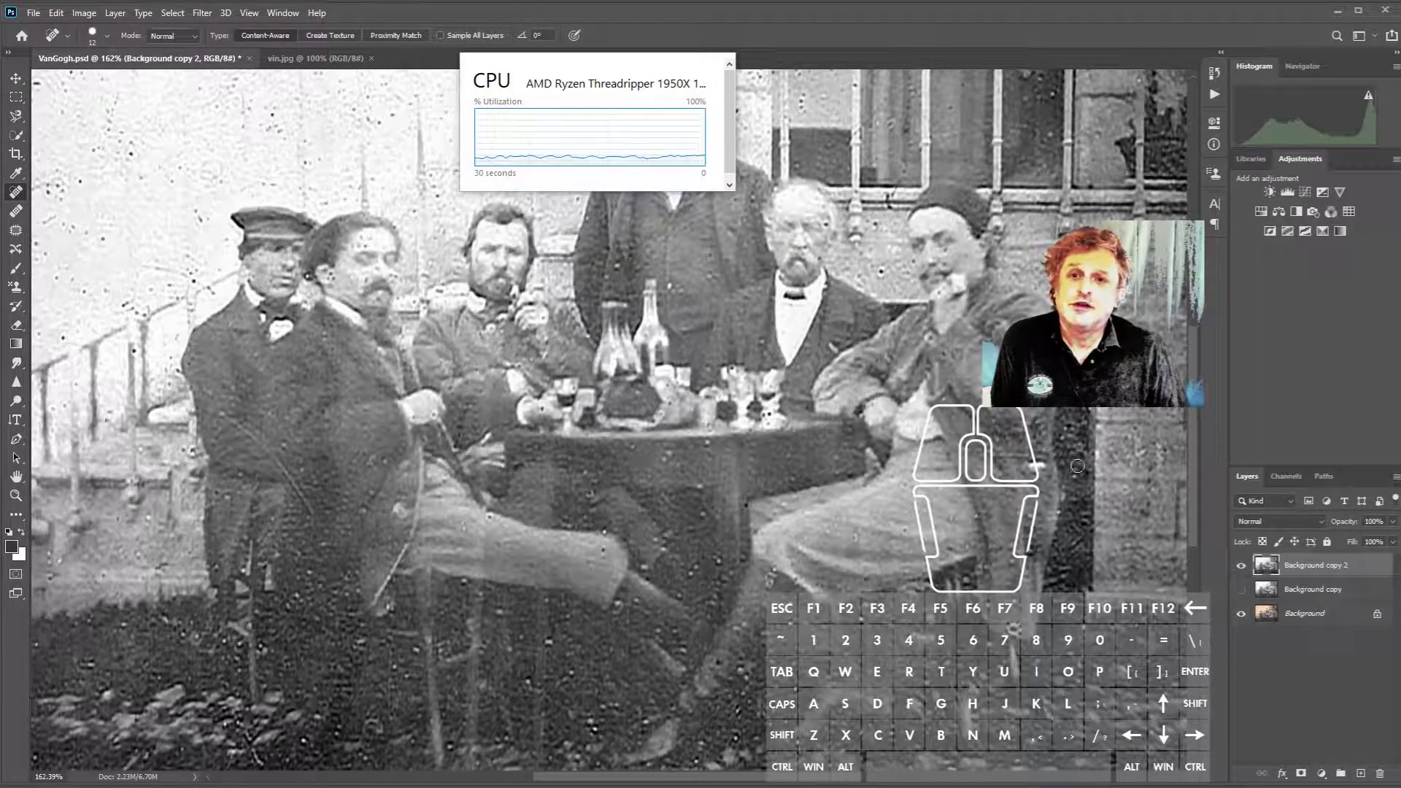
{"action": "scroll", "coordinate": [953, 374], "scroll_direction": "up", "scroll_amount": 4}
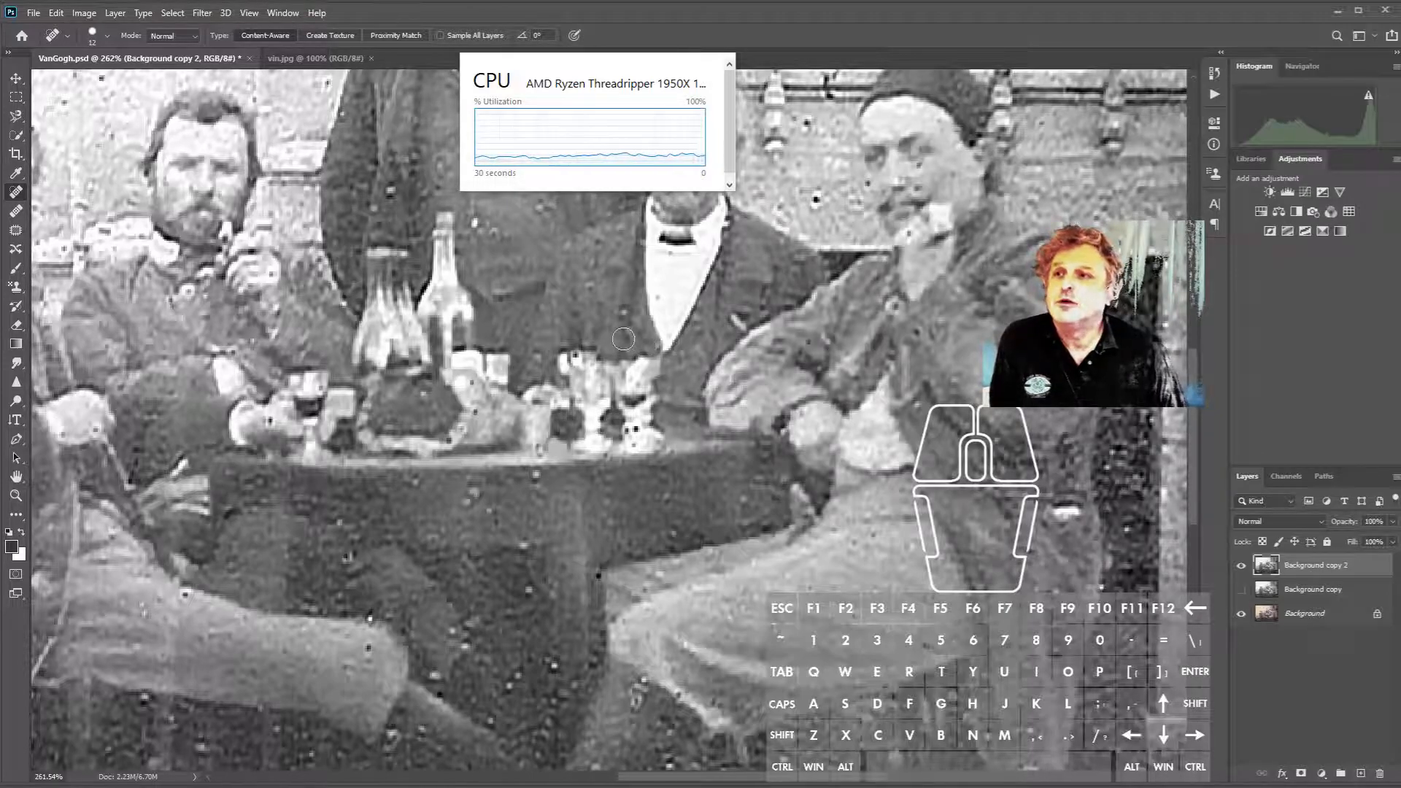
{"action": "left_click", "coordinate": [16, 135]}
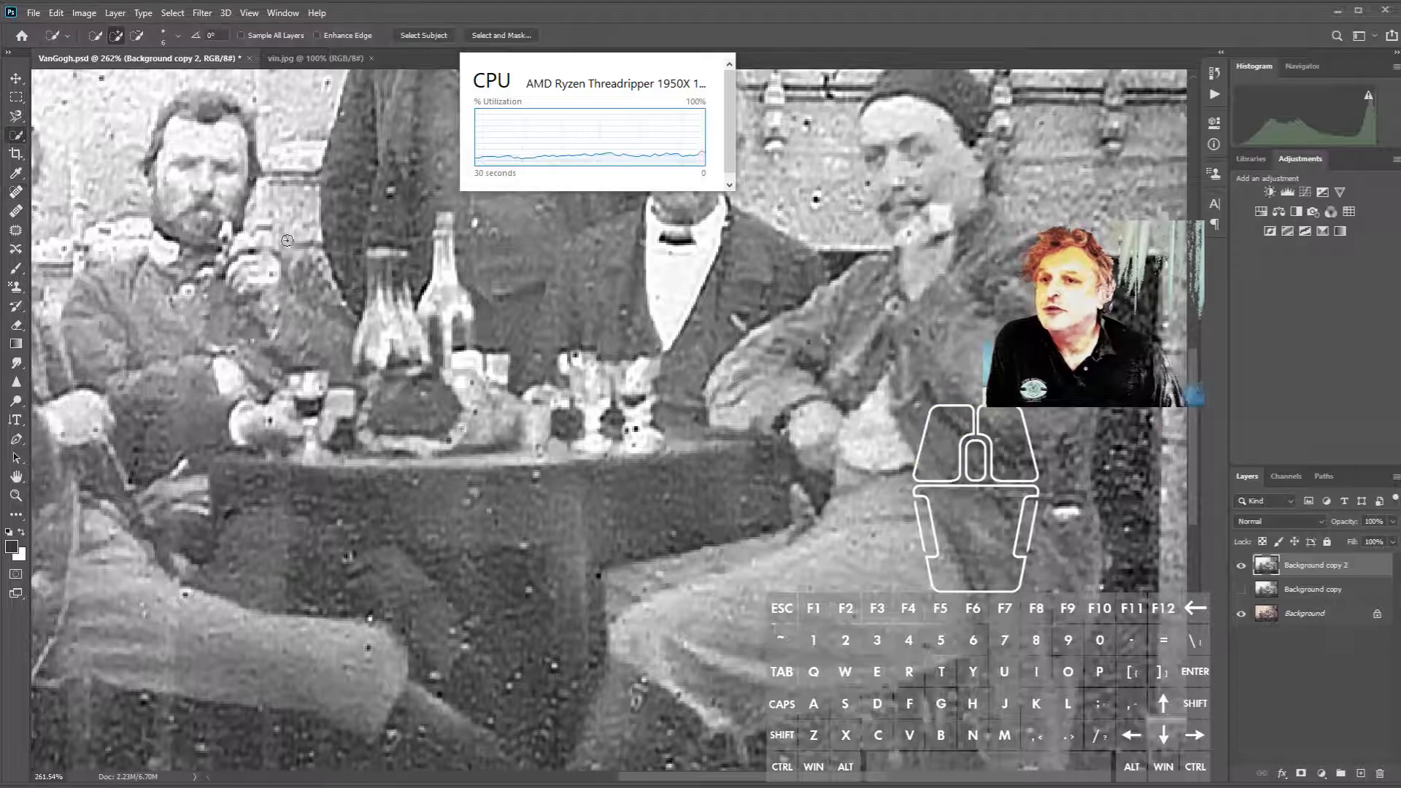
{"action": "left_click_drag", "start_coordinate": [1033, 566], "coordinate": [1023, 535]}
{"action": "key", "text": "shift"}
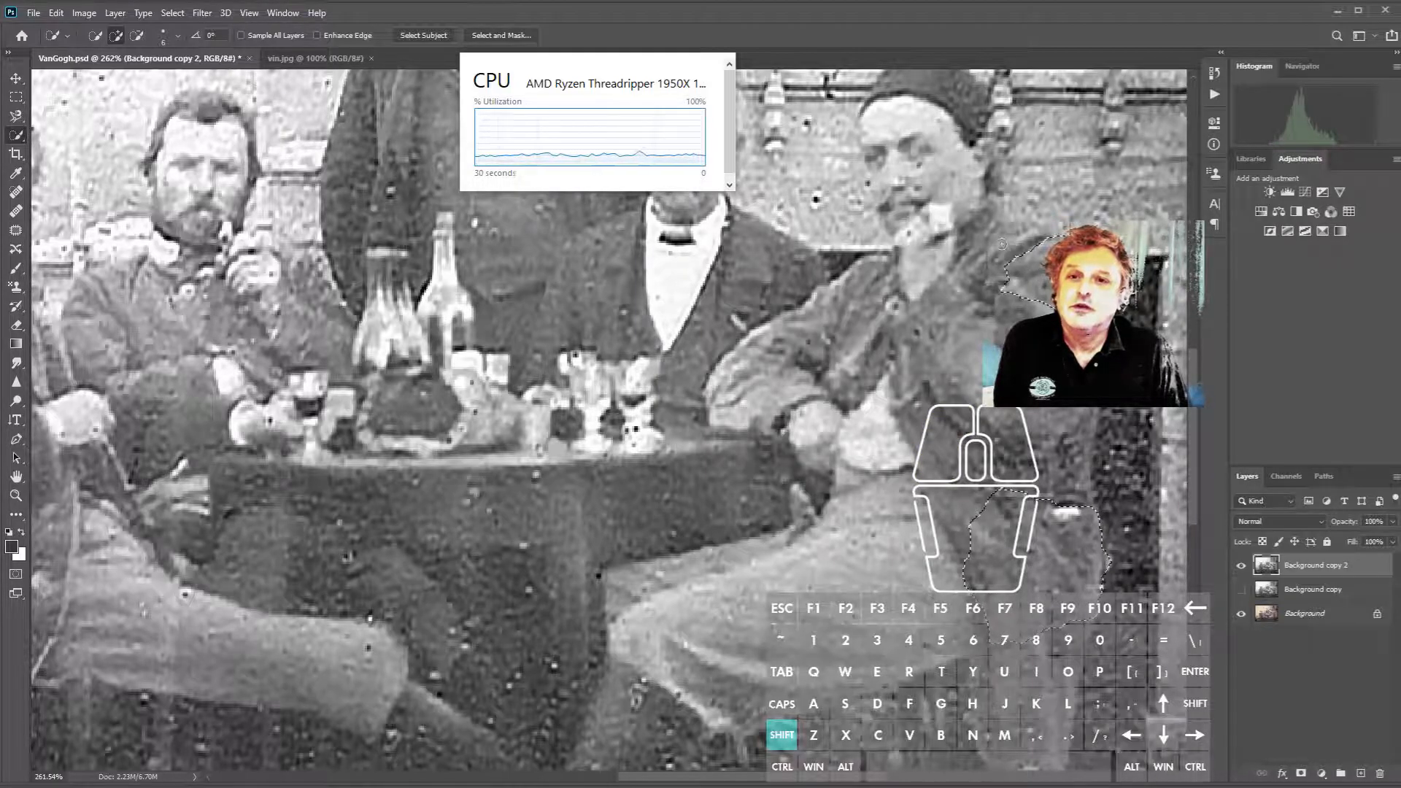
{"action": "left_click_drag", "start_coordinate": [1014, 234], "coordinate": [968, 242]}
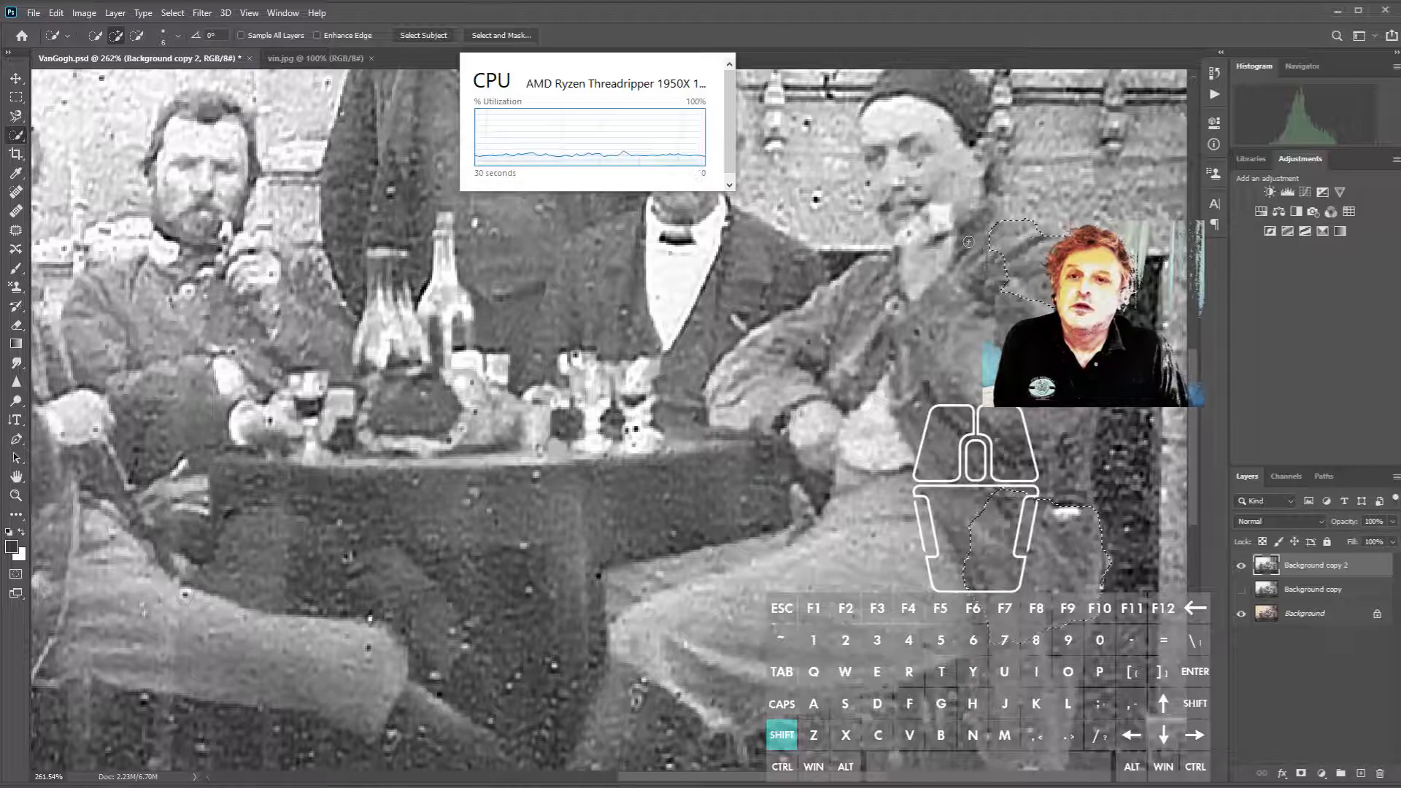
{"action": "left_click_drag", "start_coordinate": [1032, 312], "coordinate": [928, 349]}
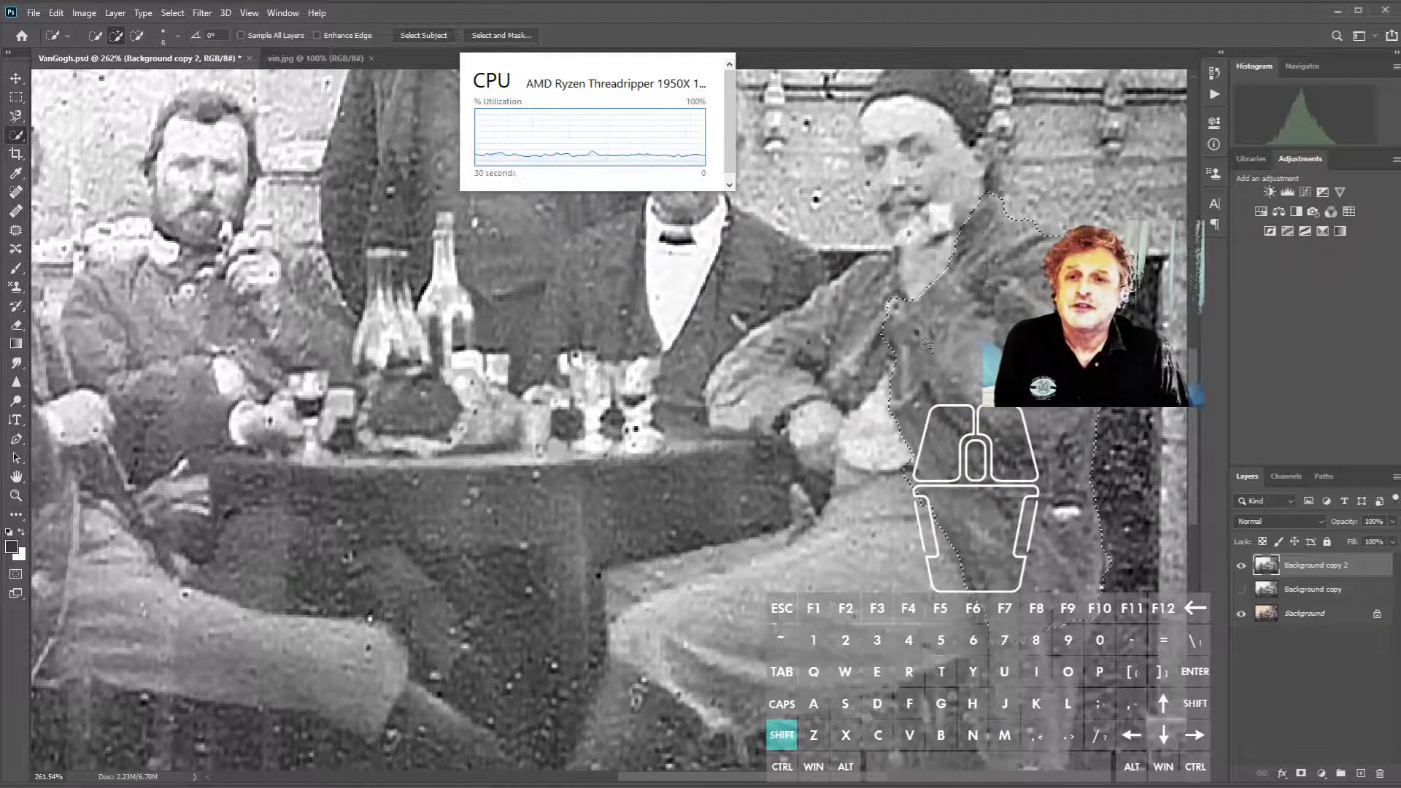
{"action": "left_click", "coordinate": [736, 380], "text": "shift"}
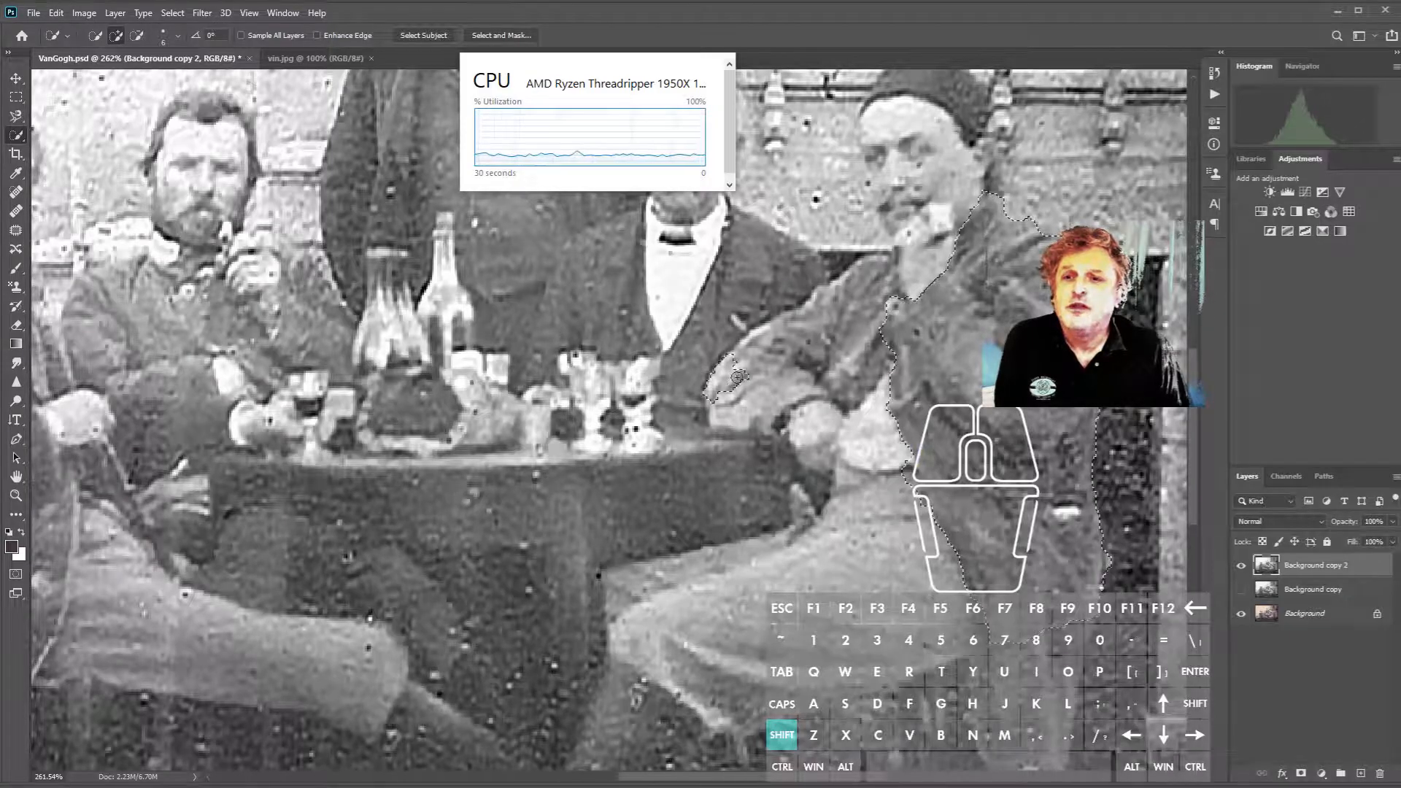
{"action": "left_click_drag", "start_coordinate": [738, 383], "coordinate": [861, 332]}
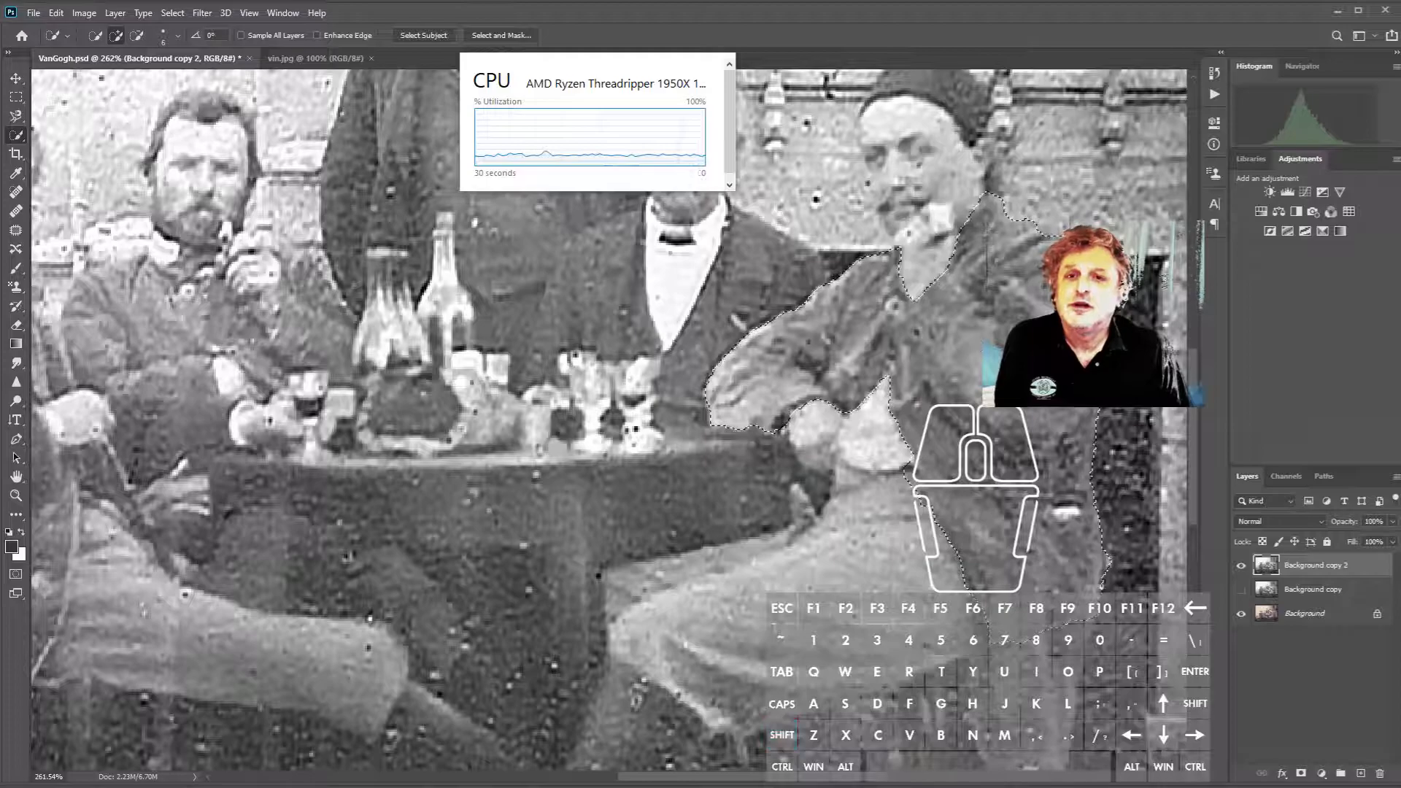
Extend the selection down the hanging part of the capped man's jacket to its hem.
{"action": "left_click_drag", "start_coordinate": [1192, 365], "coordinate": [1189, 428]}
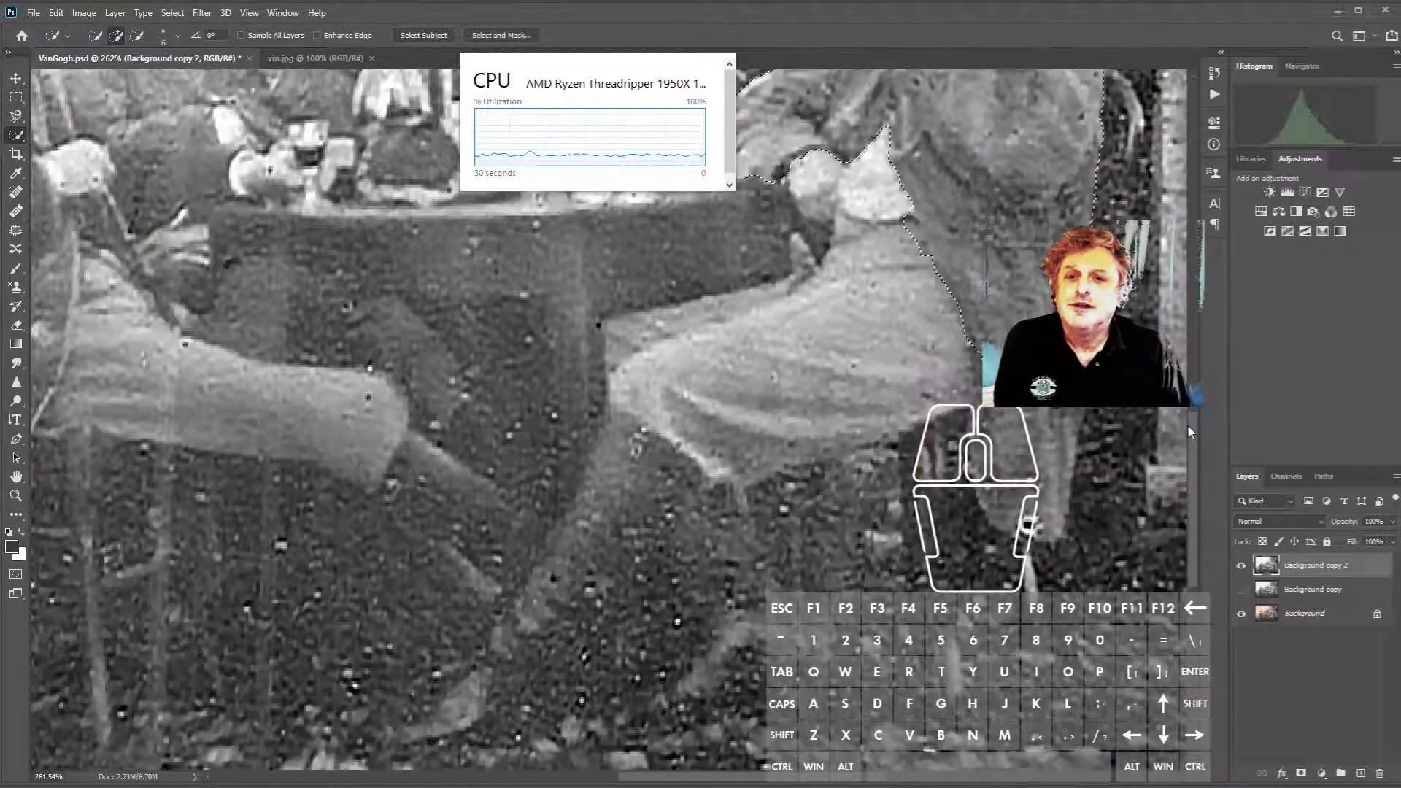
{"action": "left_click", "coordinate": [1025, 436], "text": "shift"}
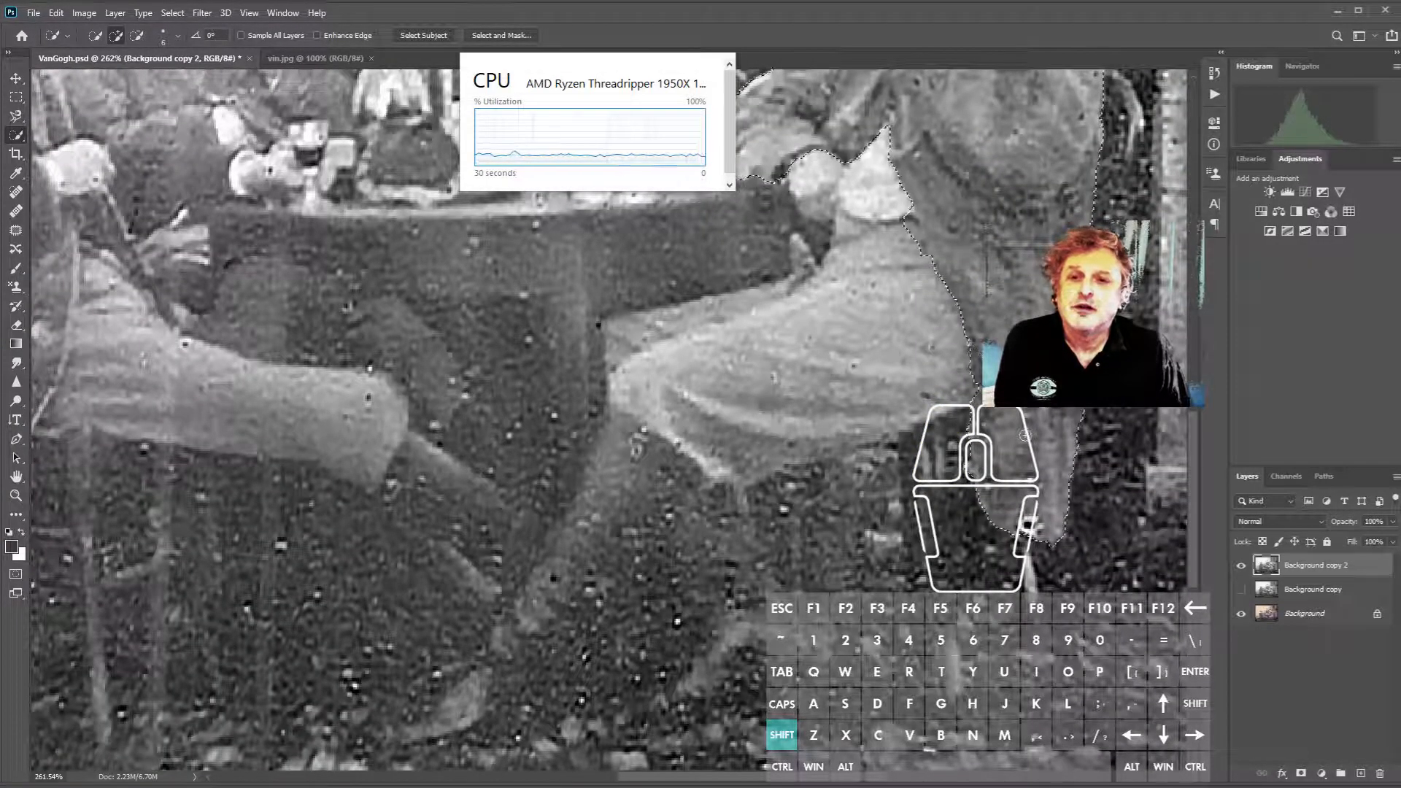
{"action": "scroll", "coordinate": [1107, 378], "scroll_direction": "down", "scroll_amount": 3}
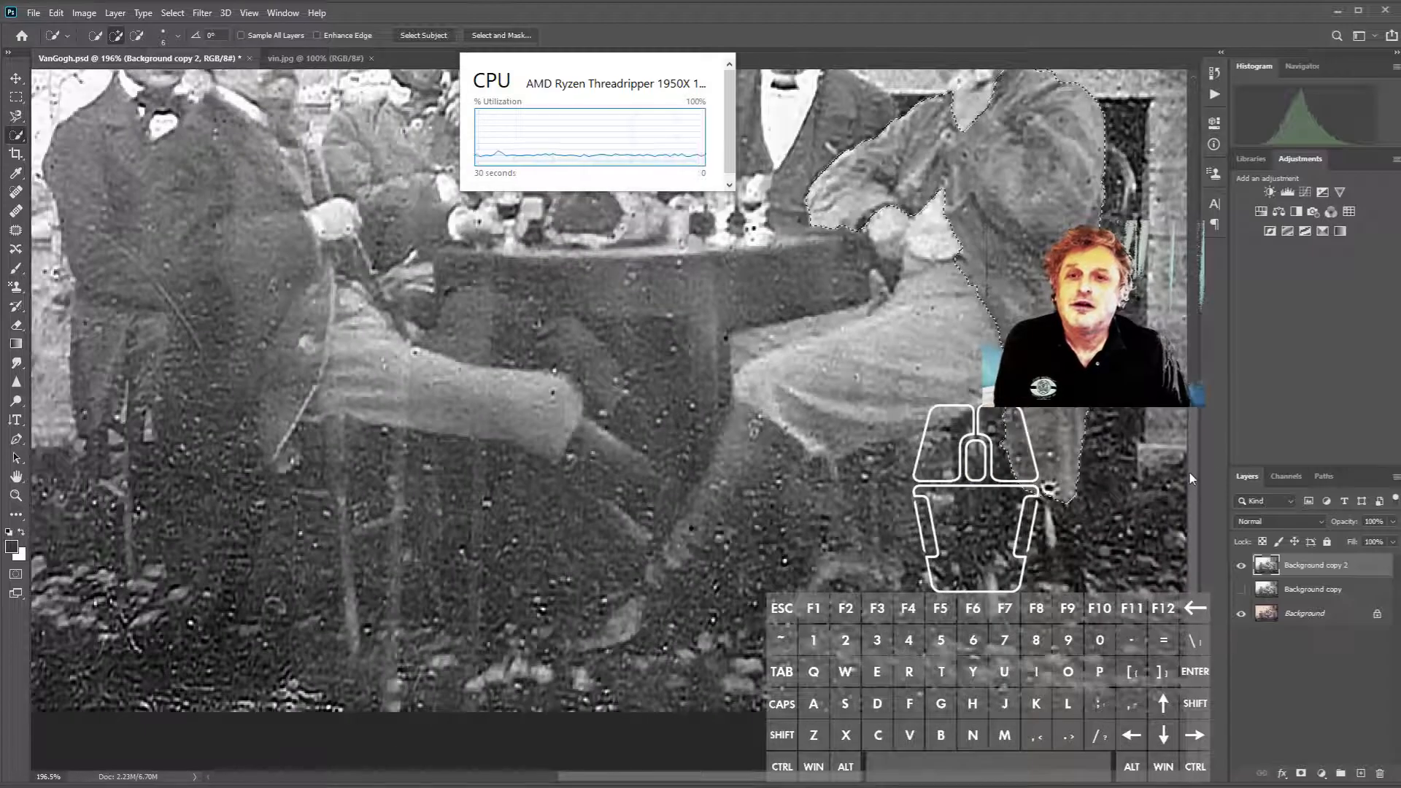
{"action": "left_click_drag", "start_coordinate": [1191, 484], "coordinate": [1180, 418]}
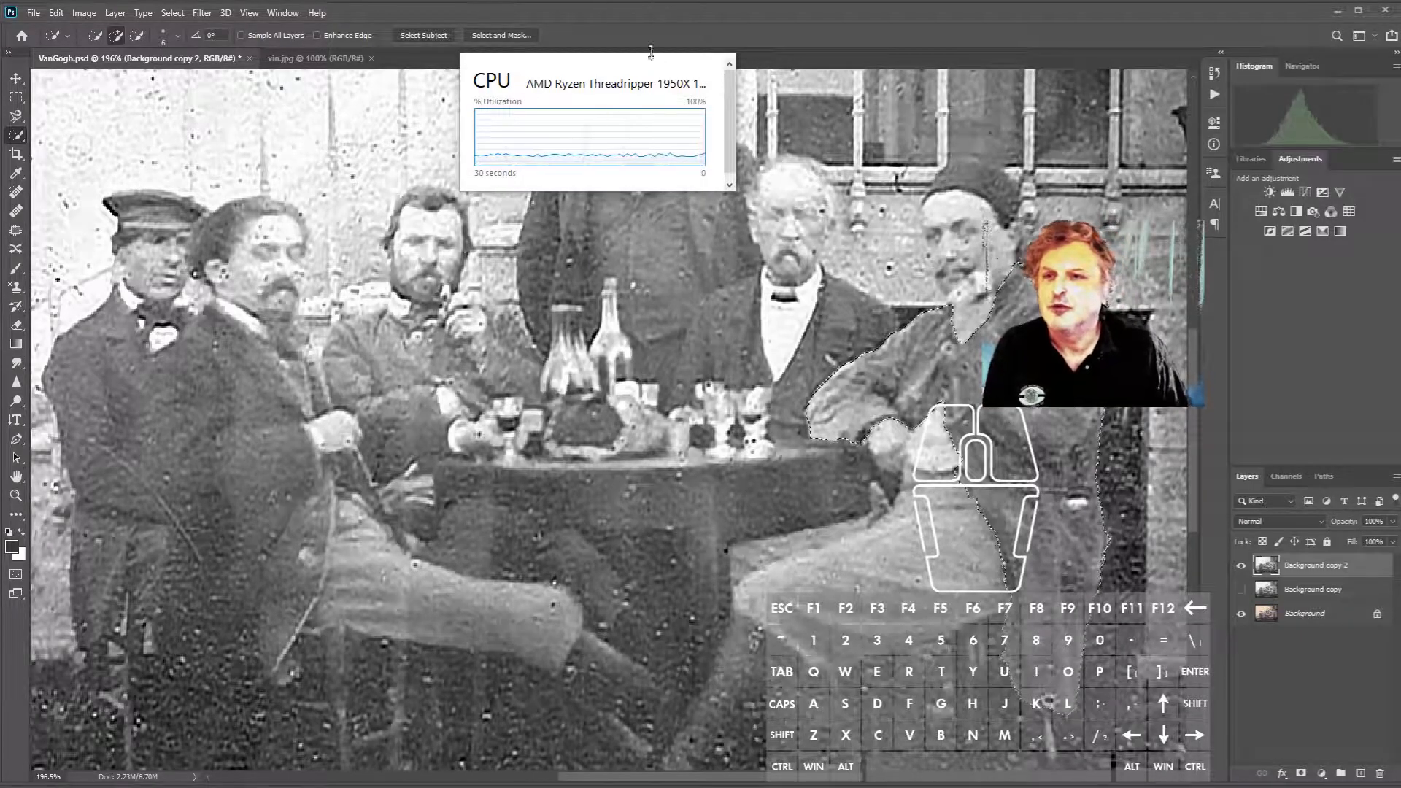
Move the CPU utilization monitor completely off the photograph and return to the document.
{"action": "left_click_drag", "start_coordinate": [629, 62], "coordinate": [1400, 314]}
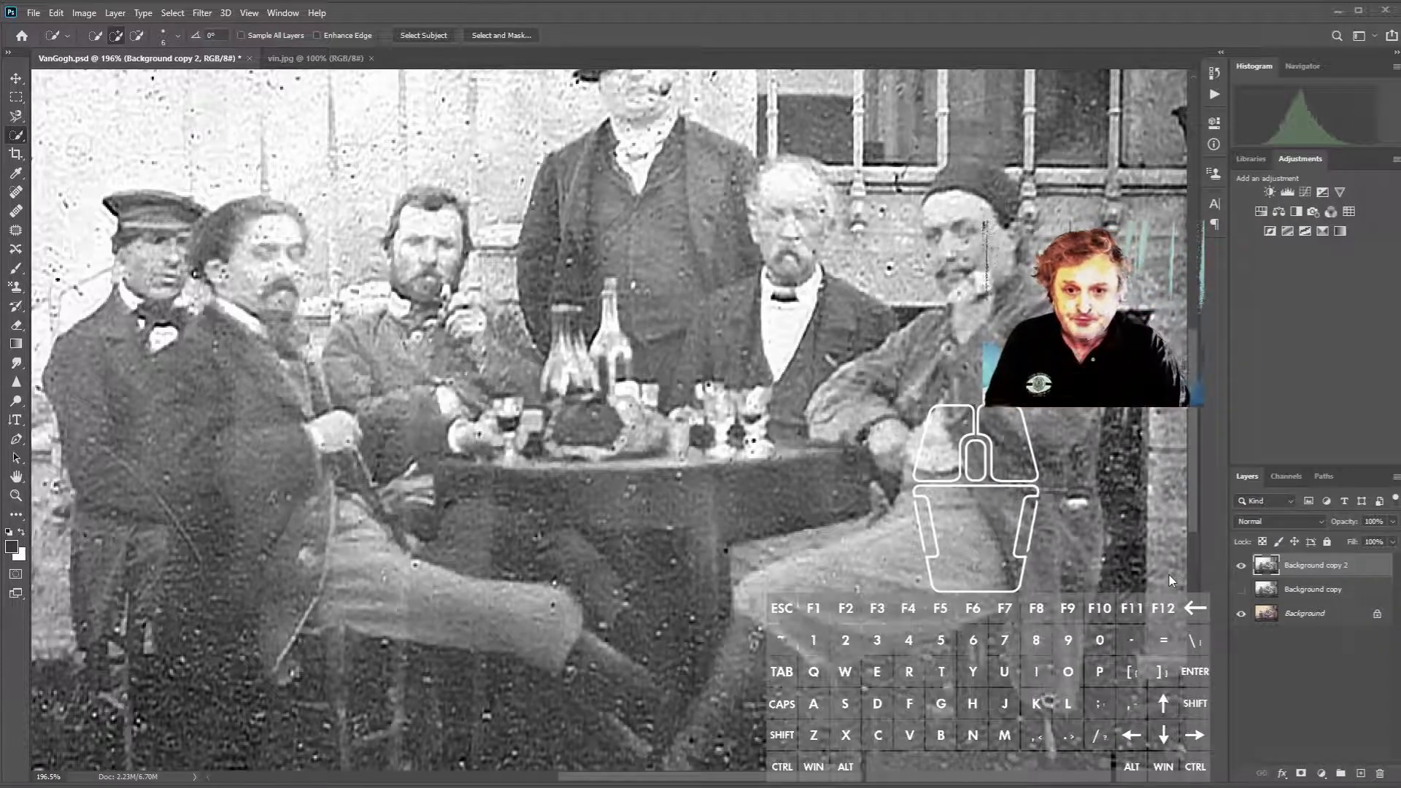
{"action": "left_click", "coordinate": [755, 14]}
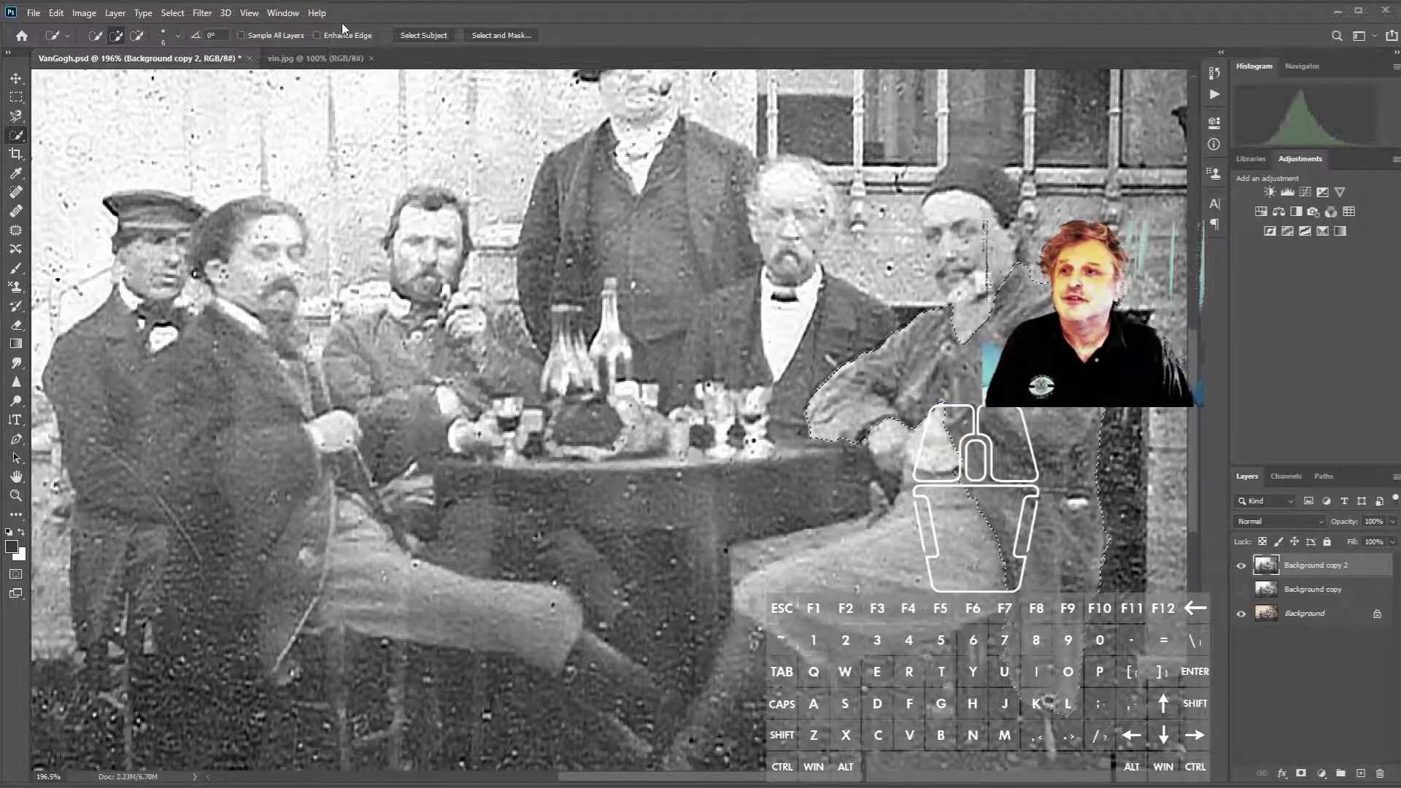
Undo the last Quick Selection addition and add the lower part of the jacket to the selection again.
{"action": "left_click", "coordinate": [49, 14]}
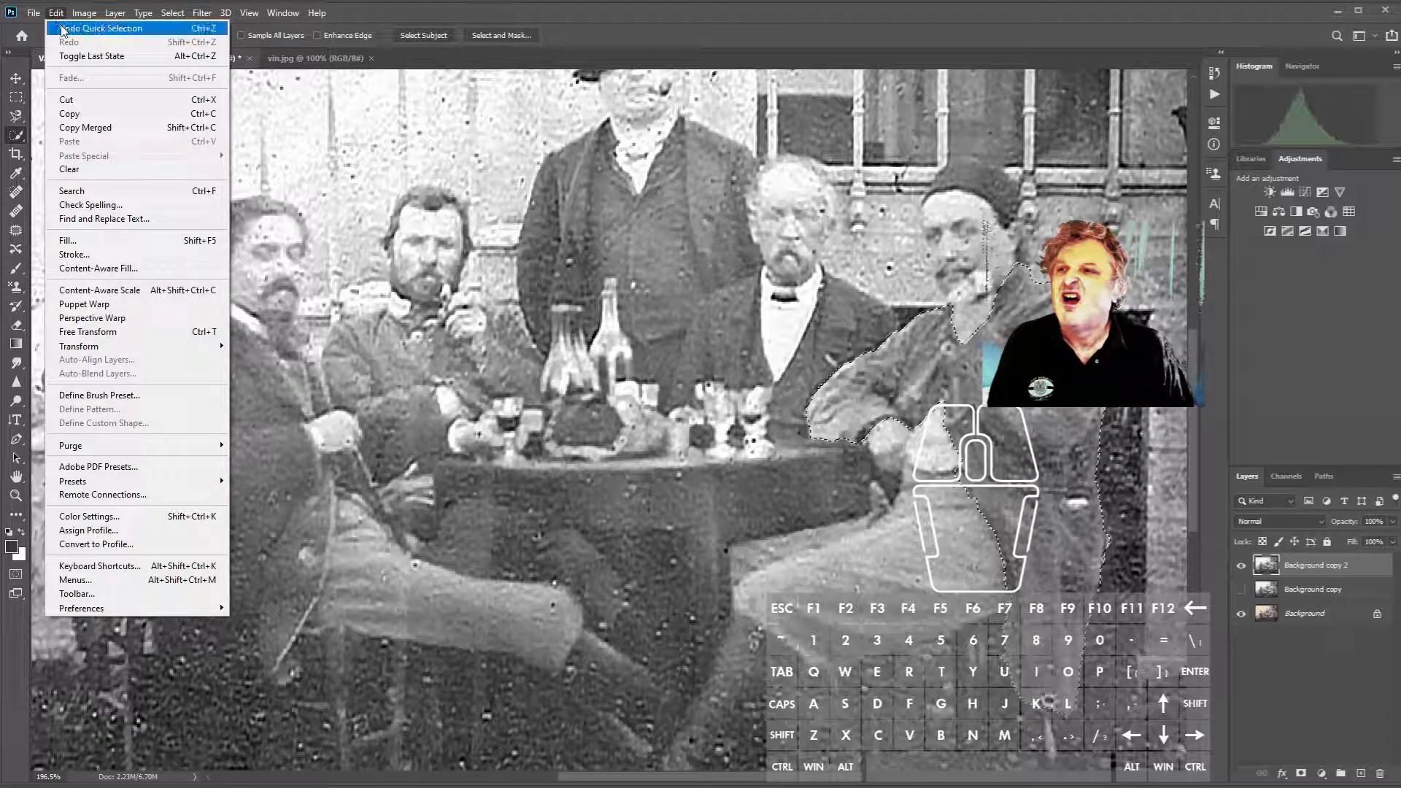
{"action": "left_click", "coordinate": [64, 29]}
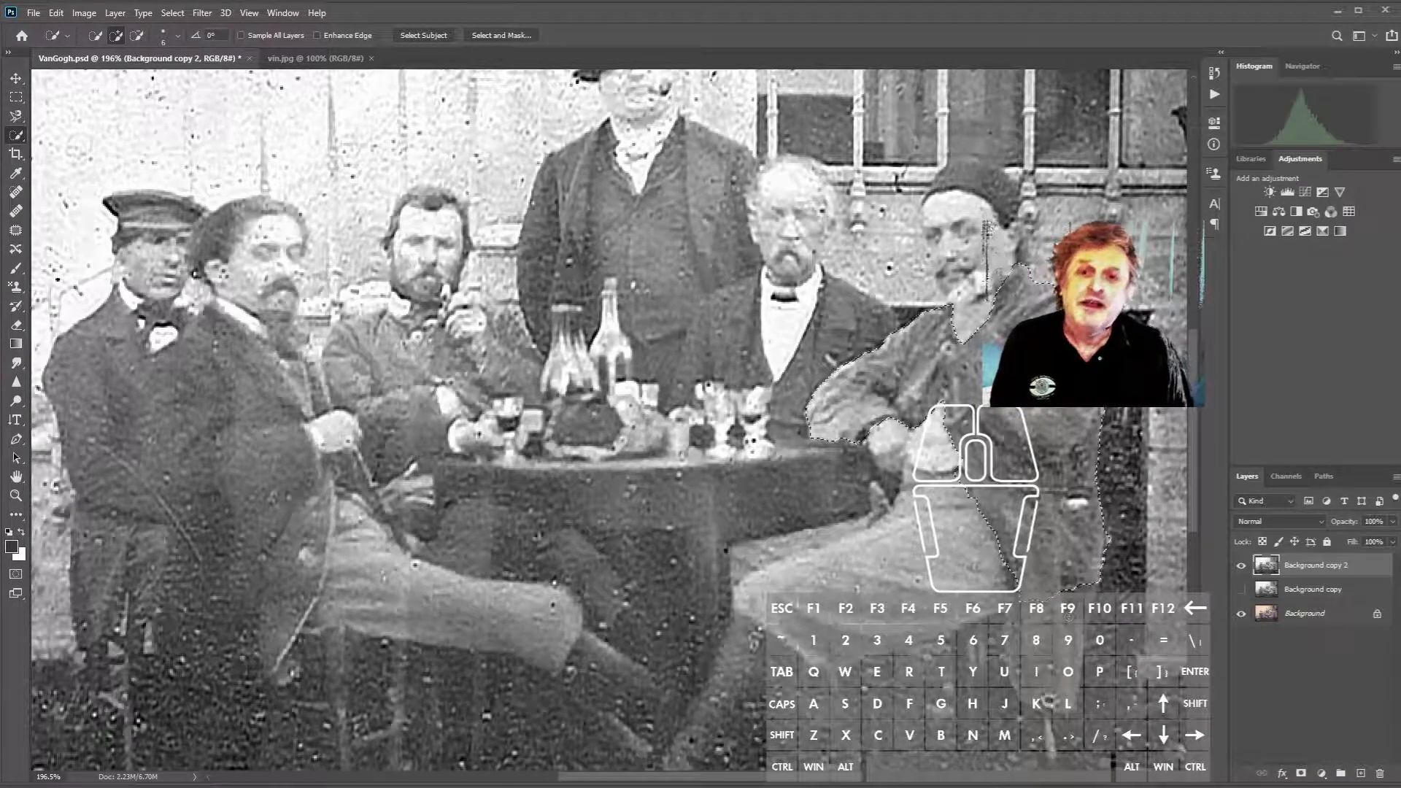
{"action": "left_click", "coordinate": [1062, 611], "text": "shift"}
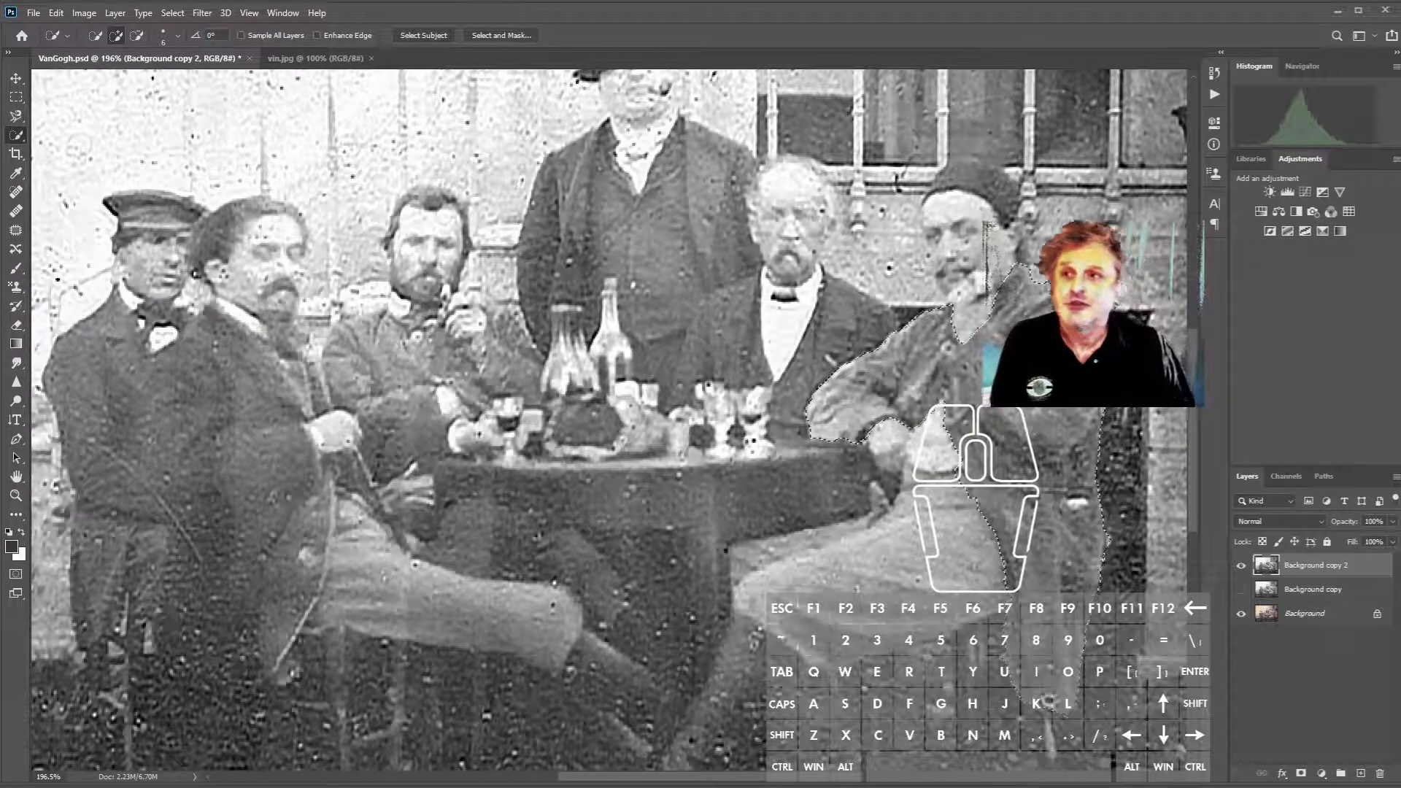
Hide the Background layer and refine the jacket selection in Select and Mask with 96% transparency and a Shift Edge of -11%.
{"action": "left_click", "coordinate": [503, 35]}
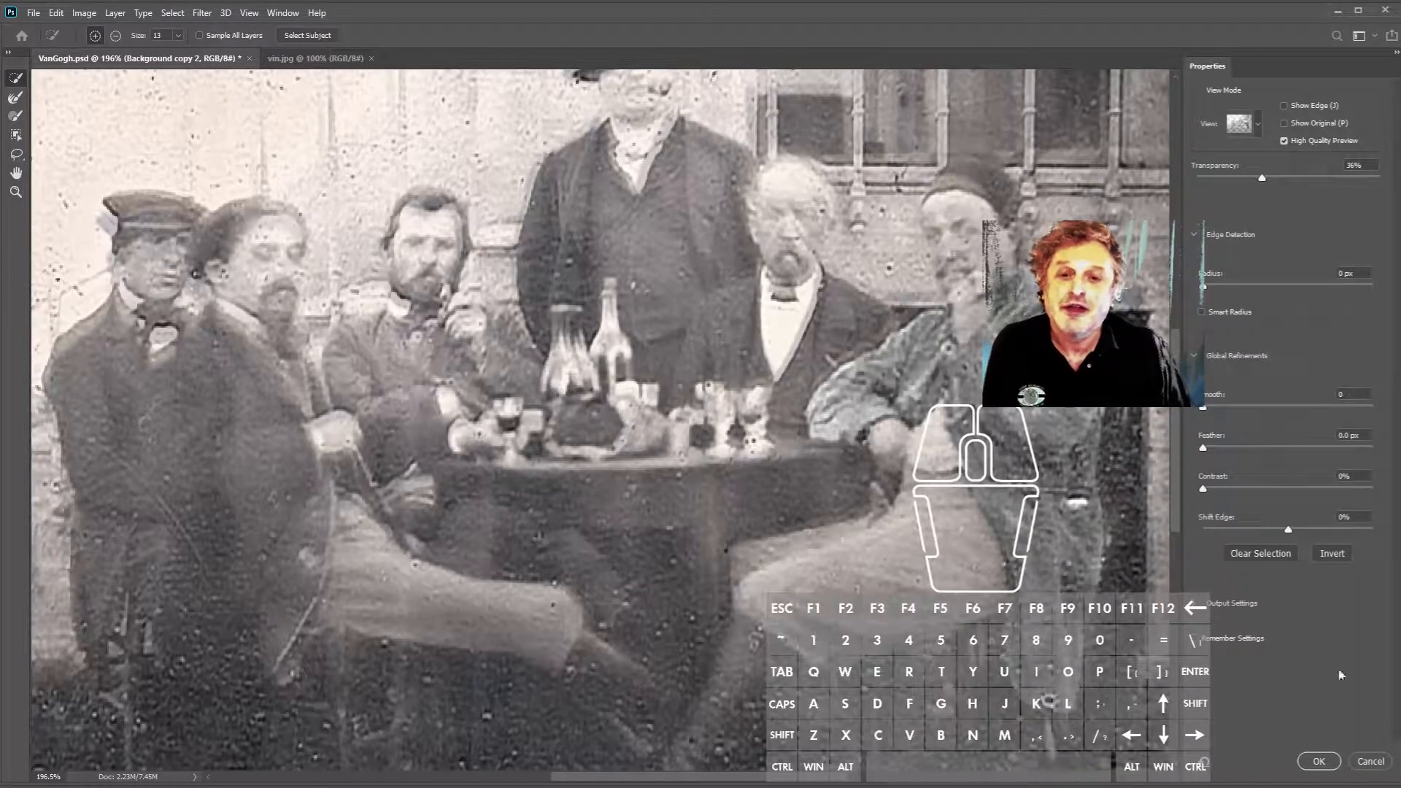
{"action": "left_click", "coordinate": [1372, 761]}
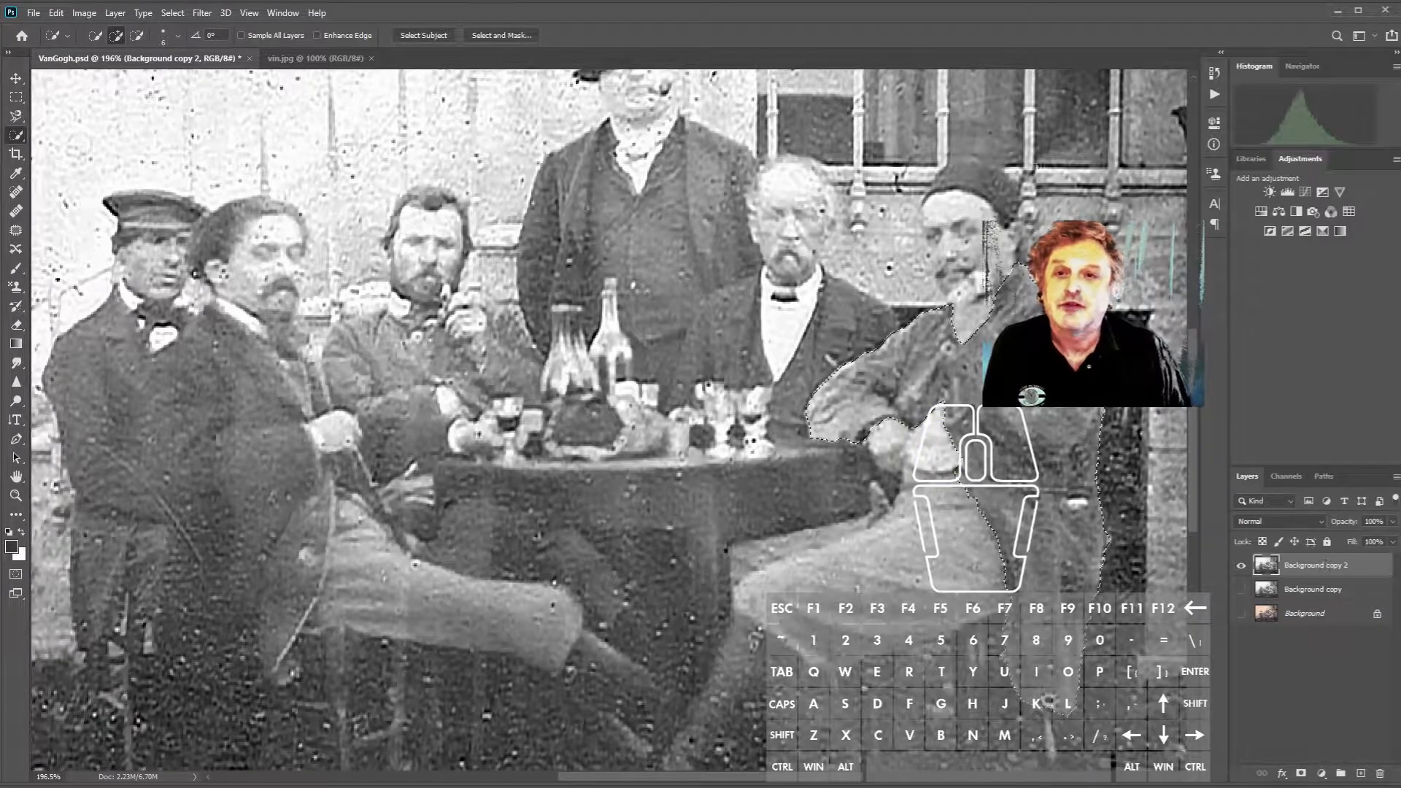
{"action": "left_click", "coordinate": [501, 35]}
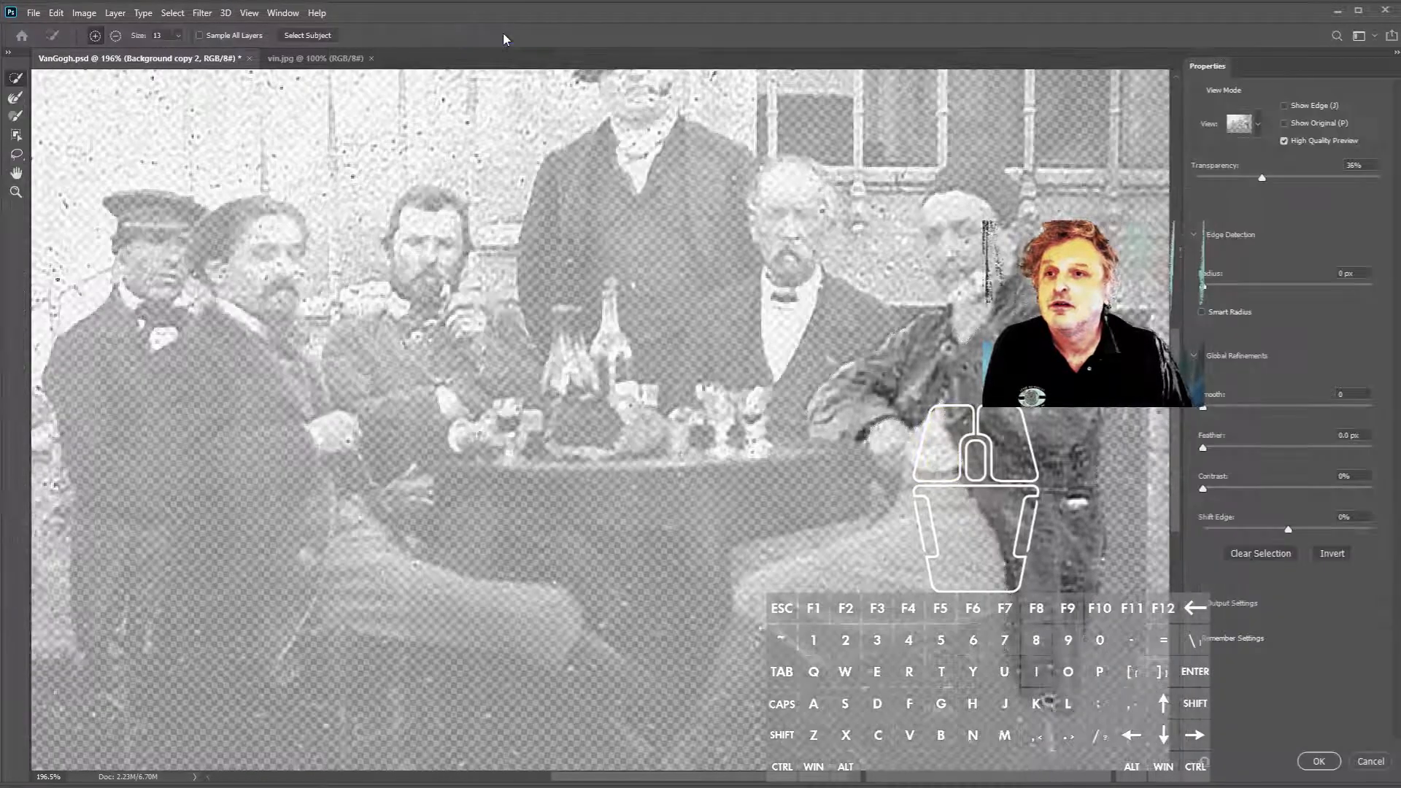
{"action": "left_click_drag", "start_coordinate": [1262, 179], "coordinate": [1375, 177]}
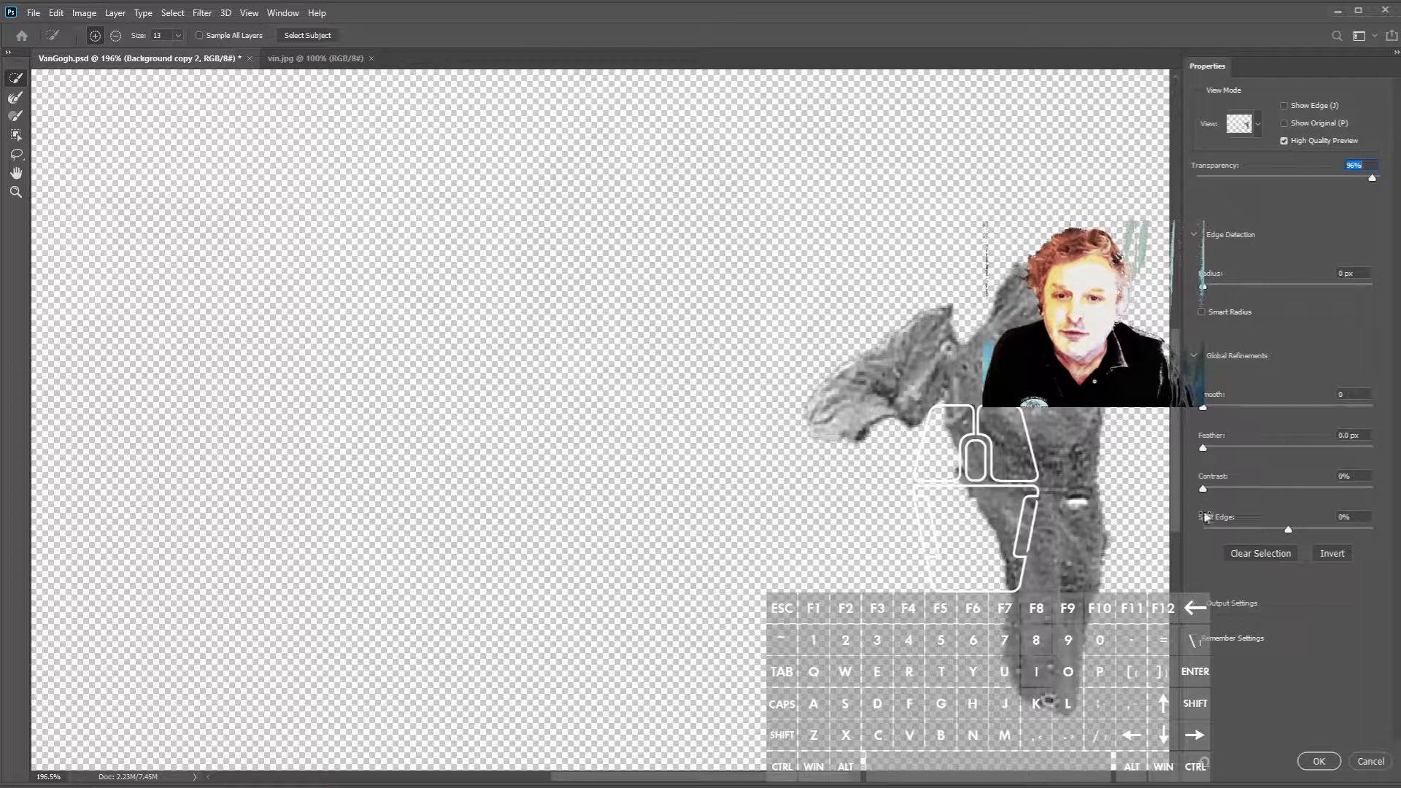
{"action": "mouse_move", "coordinate": [1204, 449]}
{"action": "left_mouse_down"}
{"action": "mouse_move", "coordinate": [1236, 446]}
{"action": "mouse_move", "coordinate": [1198, 452]}
{"action": "left_mouse_up"}
{"action": "mouse_move", "coordinate": [1289, 528]}
{"action": "left_mouse_down"}
{"action": "mouse_move", "coordinate": [1263, 529]}
{"action": "mouse_move", "coordinate": [1344, 526]}
{"action": "mouse_move", "coordinate": [1279, 528]}
{"action": "left_mouse_up"}
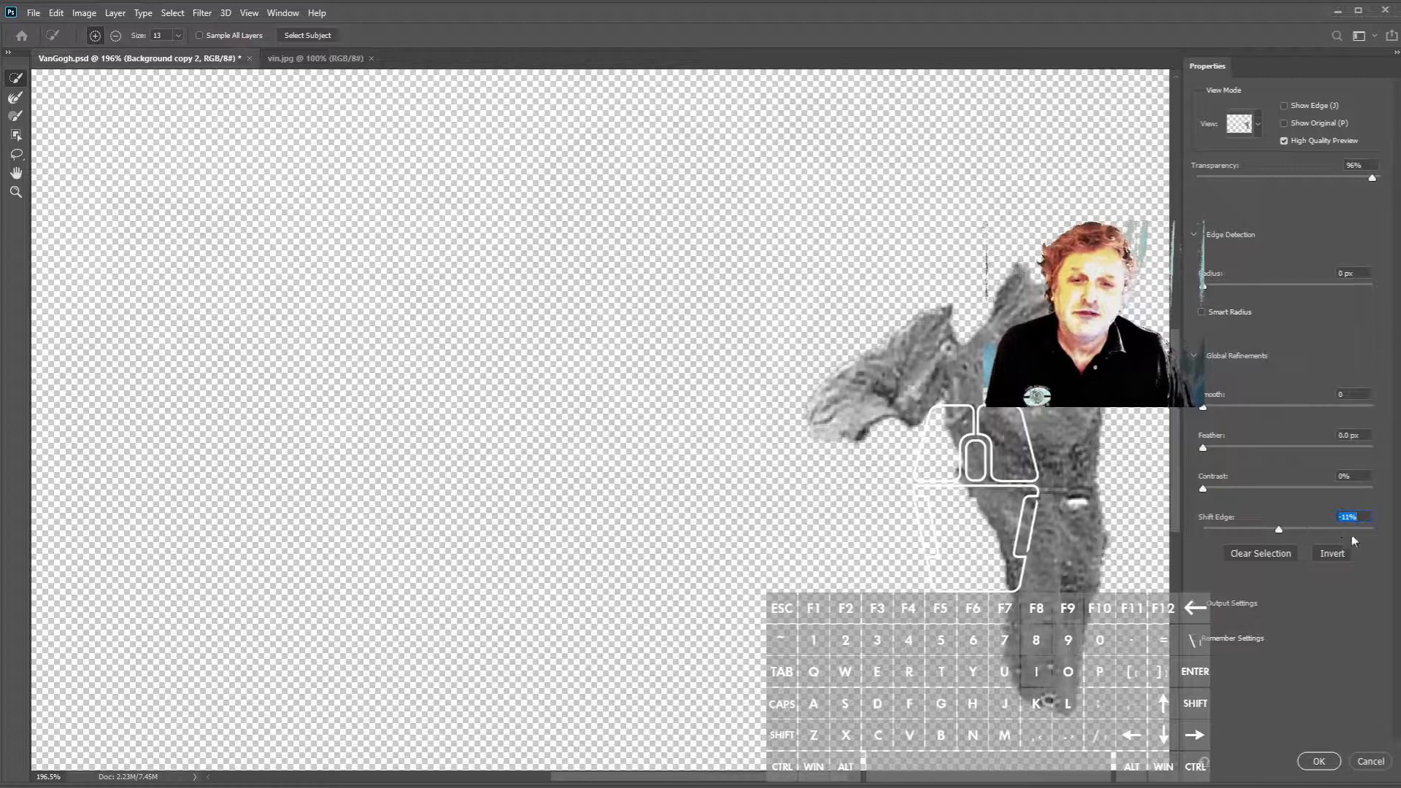
{"action": "left_click", "coordinate": [1319, 761]}
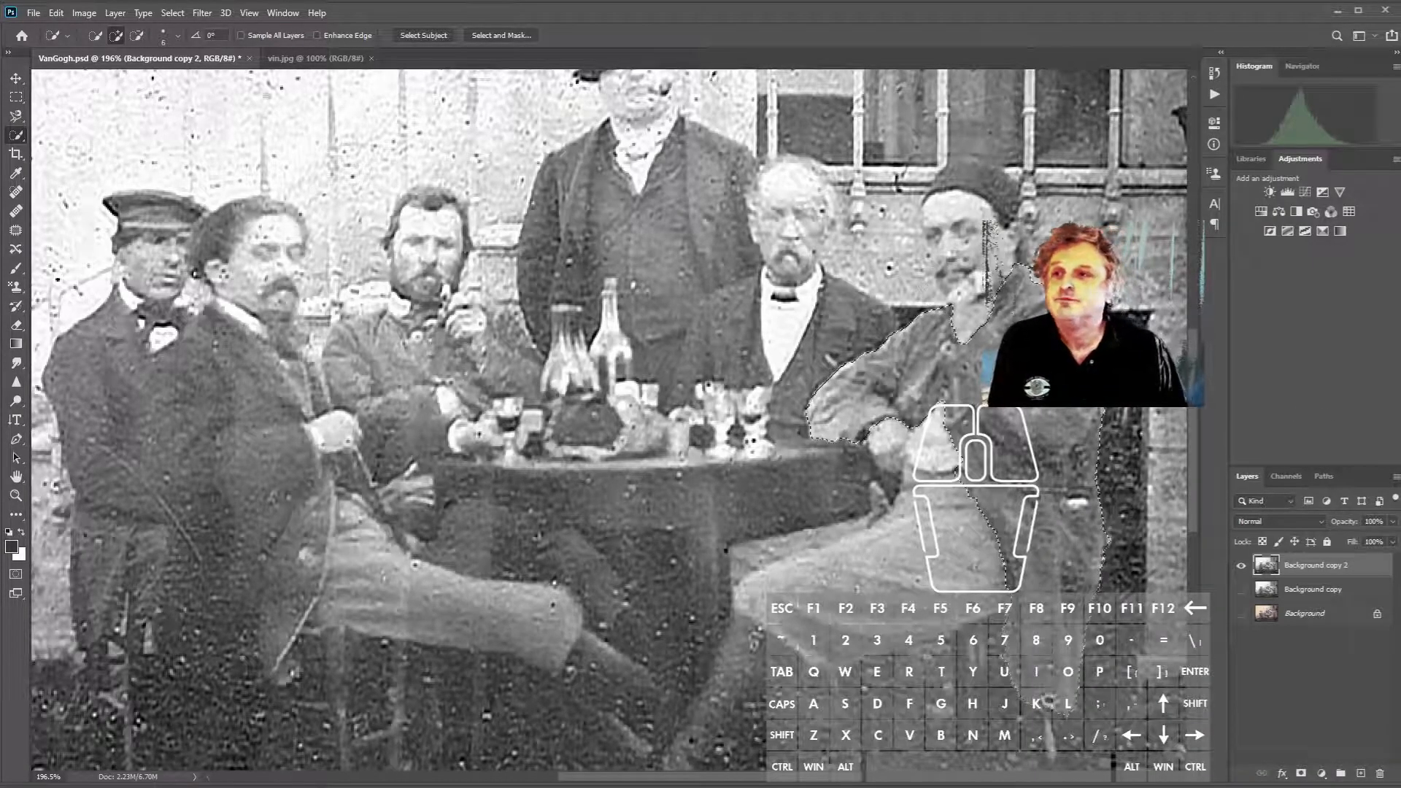
Copy the selected jacket from Background copy 2 and paste it onto its own new layer.
{"action": "left_click", "coordinate": [56, 13]}
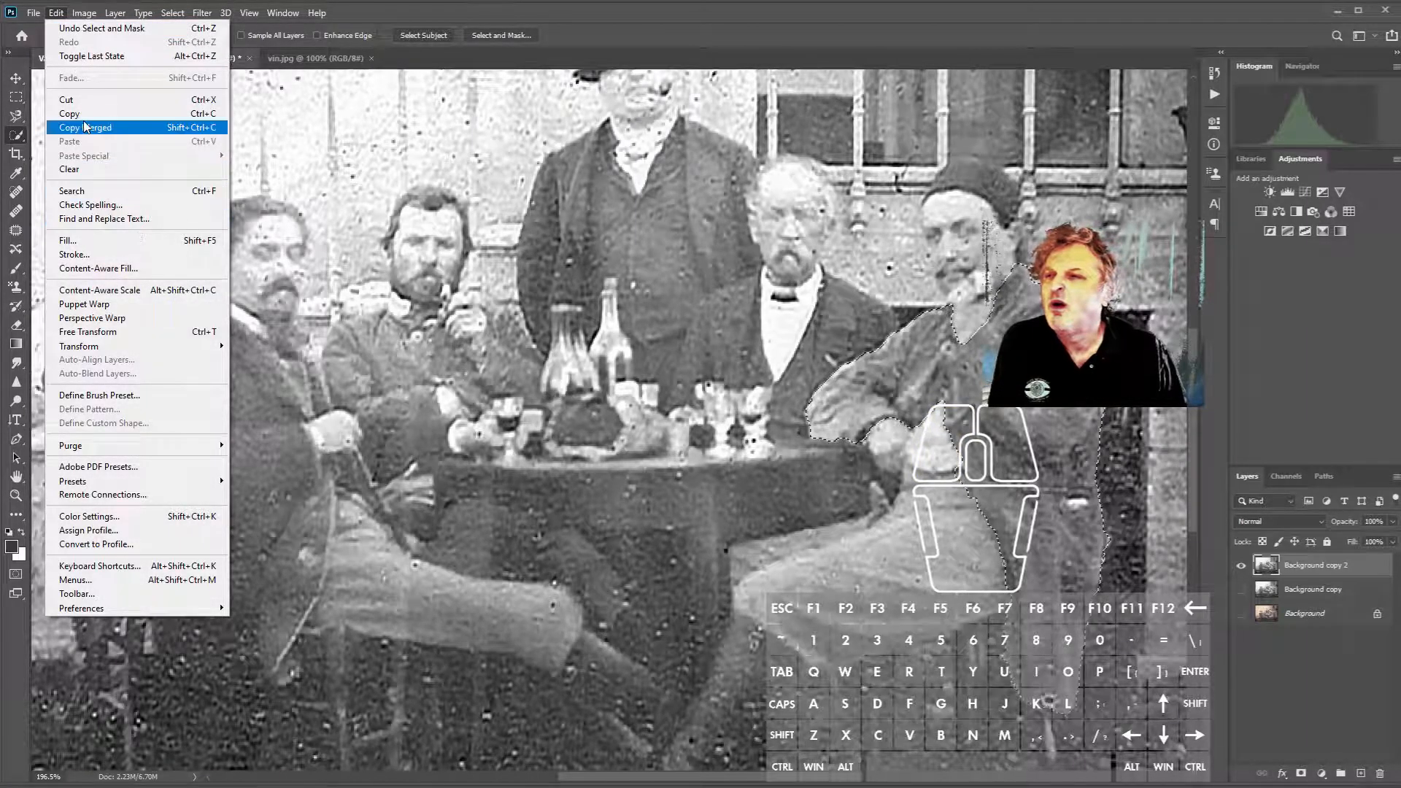
{"action": "left_click", "coordinate": [58, 15]}
{"action": "left_click", "coordinate": [59, 16]}
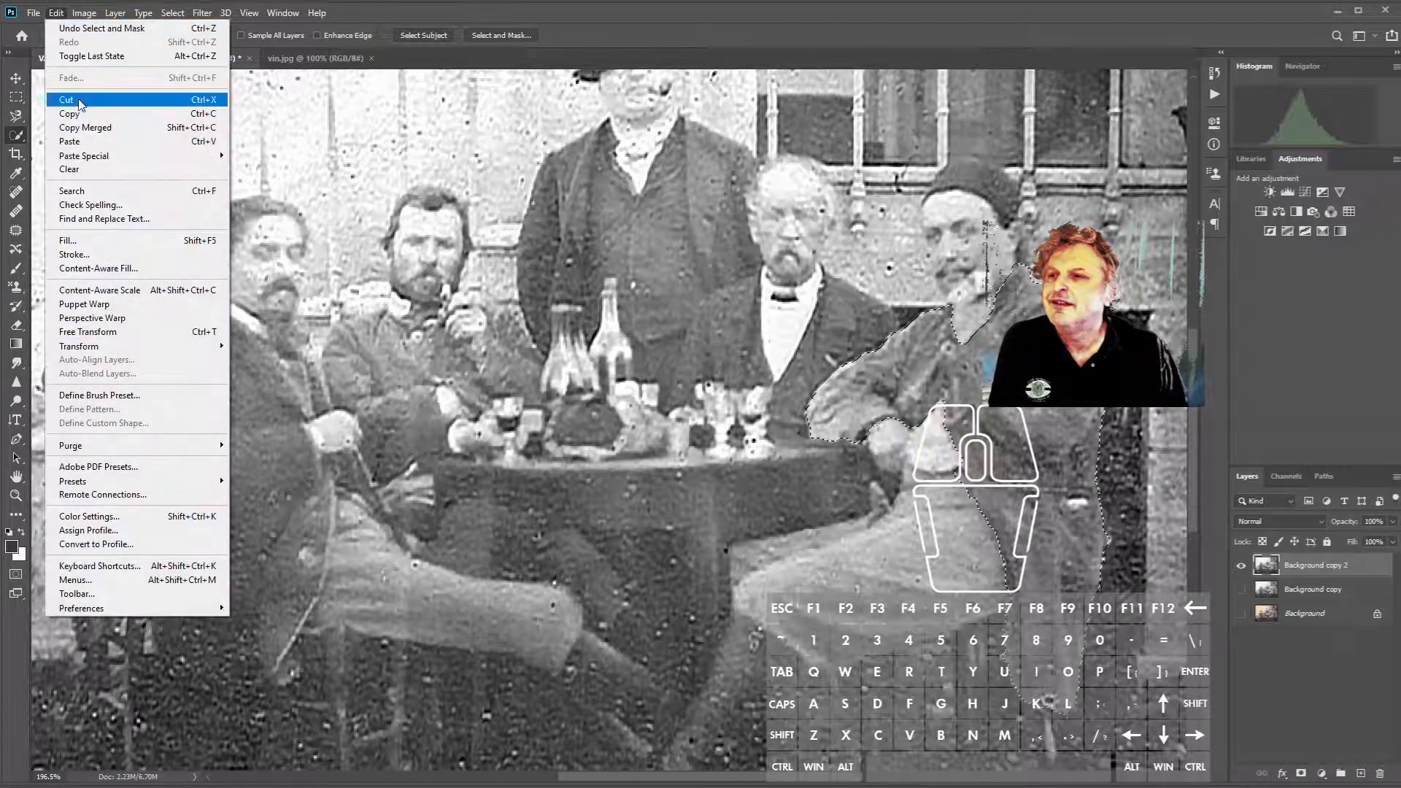
{"action": "left_click", "coordinate": [105, 145]}
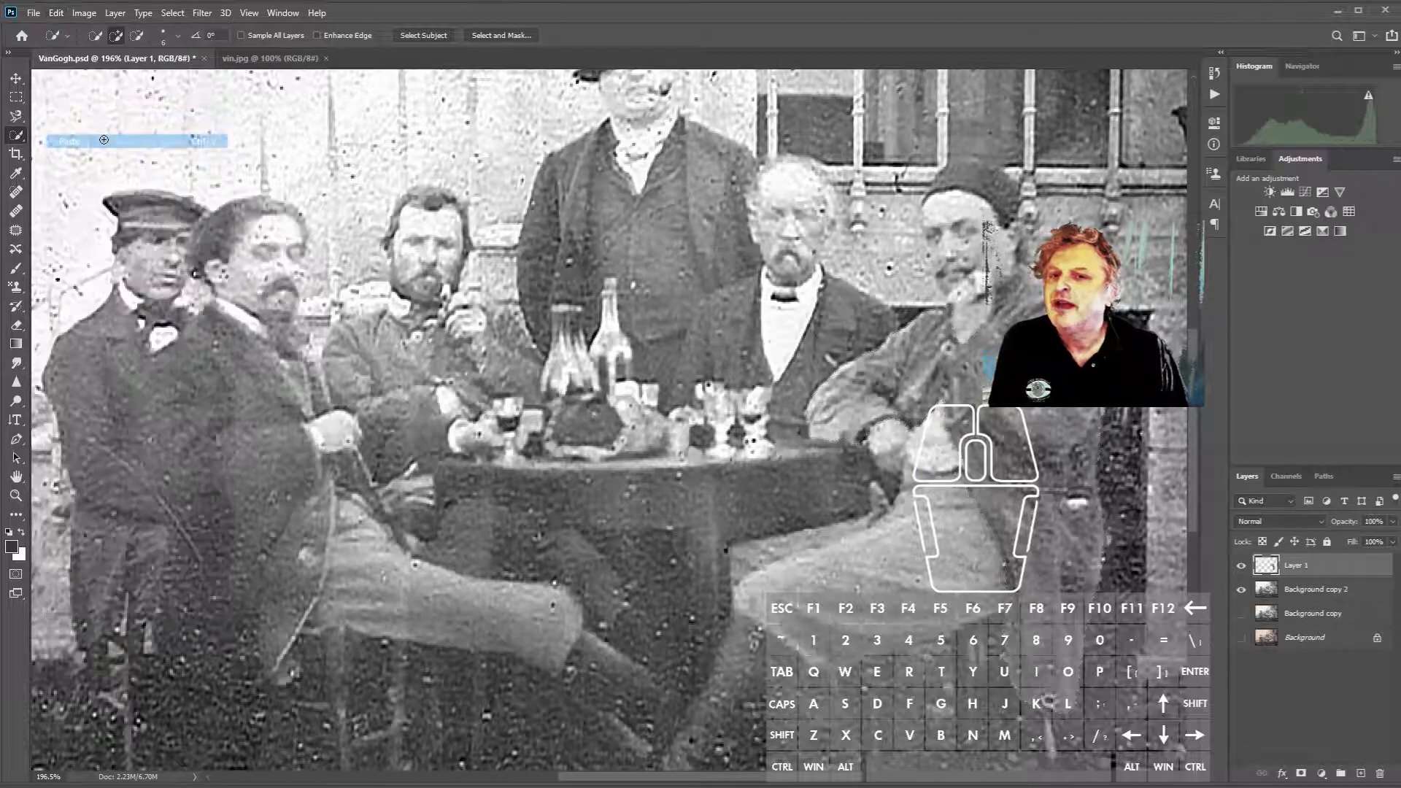
Rename the pasted jacket layer as GJacket.
{"action": "double_click", "coordinate": [1305, 568]}
{"action": "type", "text": "GJacket"}
{"action": "key", "text": "Return"}
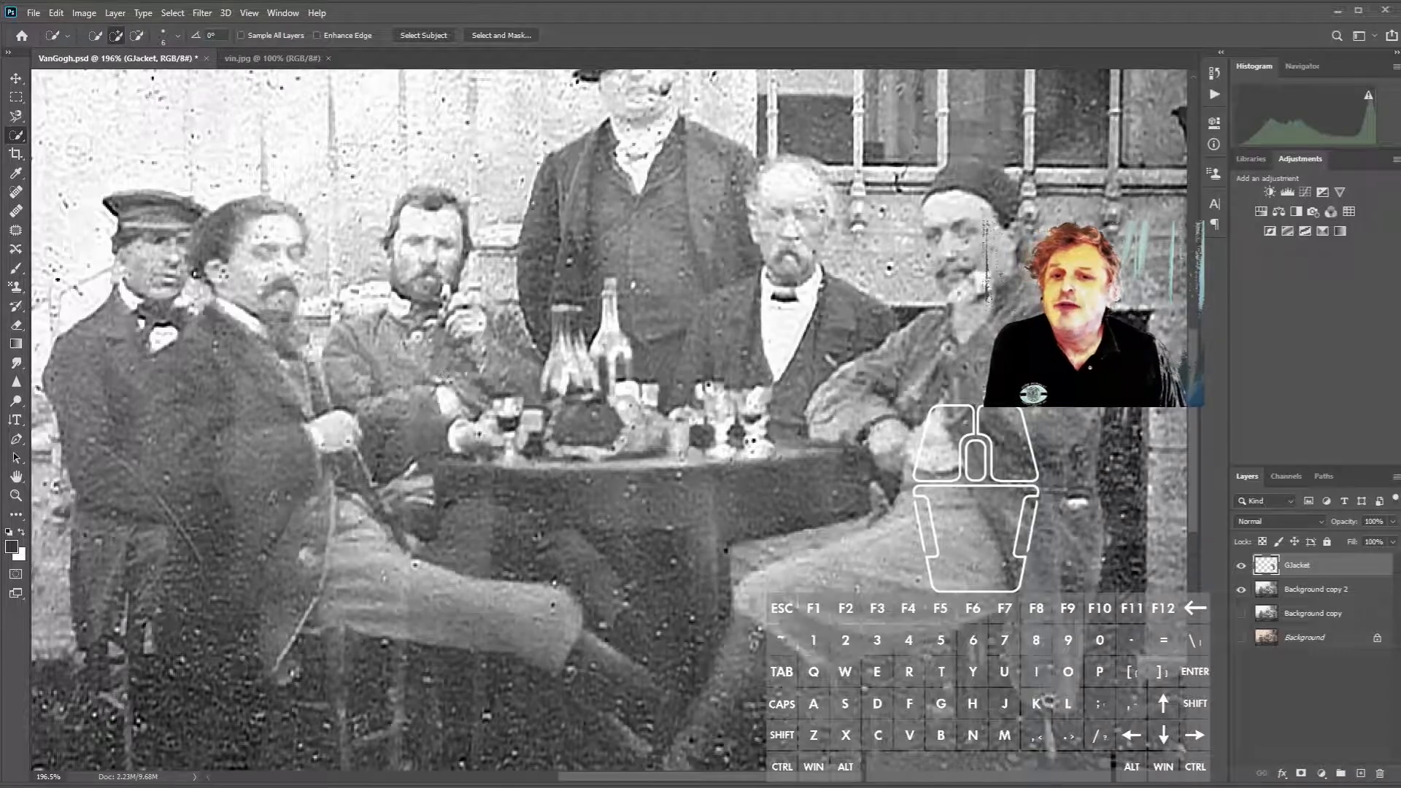
Duplicate the GJacket layer within the same document, keeping the default copy name.
{"action": "right_click", "coordinate": [1322, 575]}
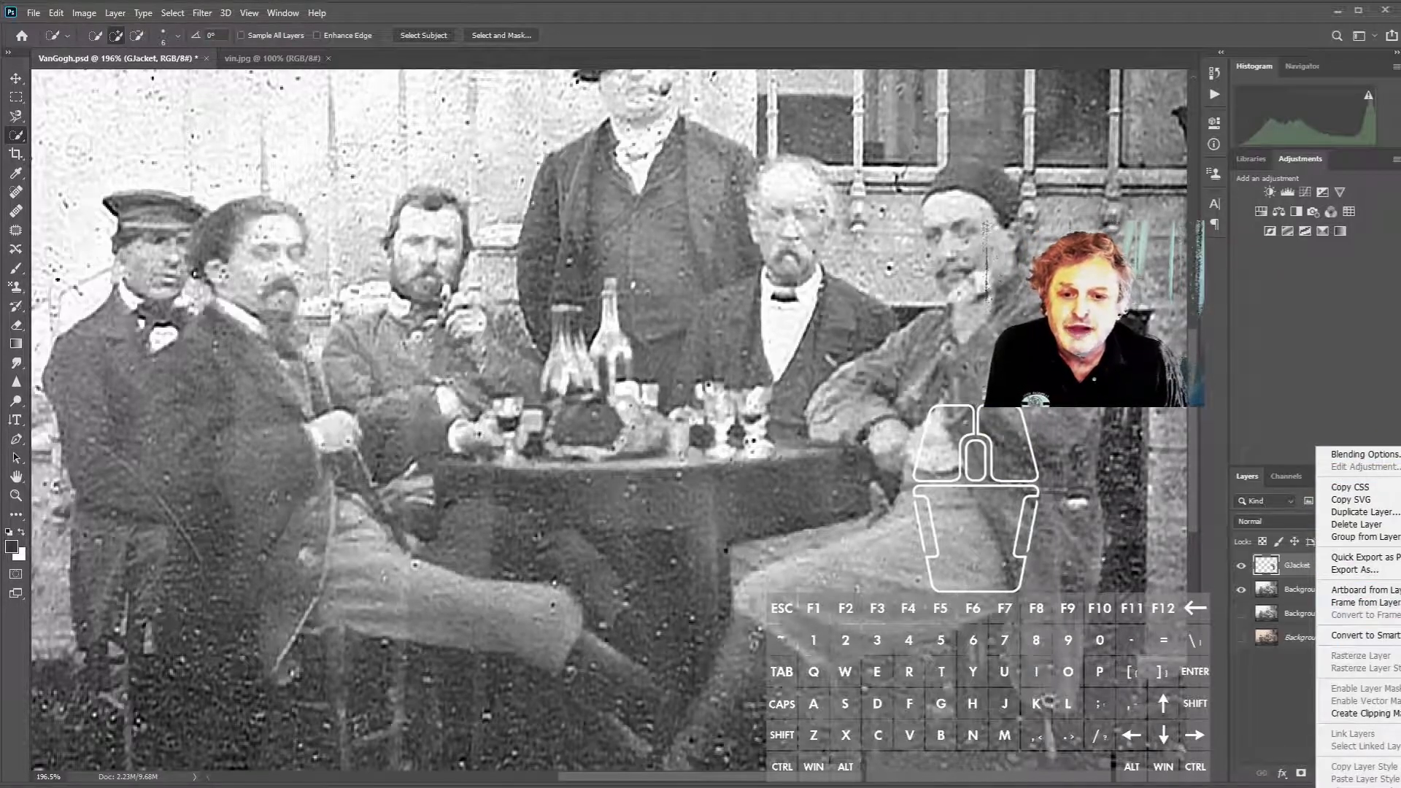
{"action": "key", "text": "Escape"}
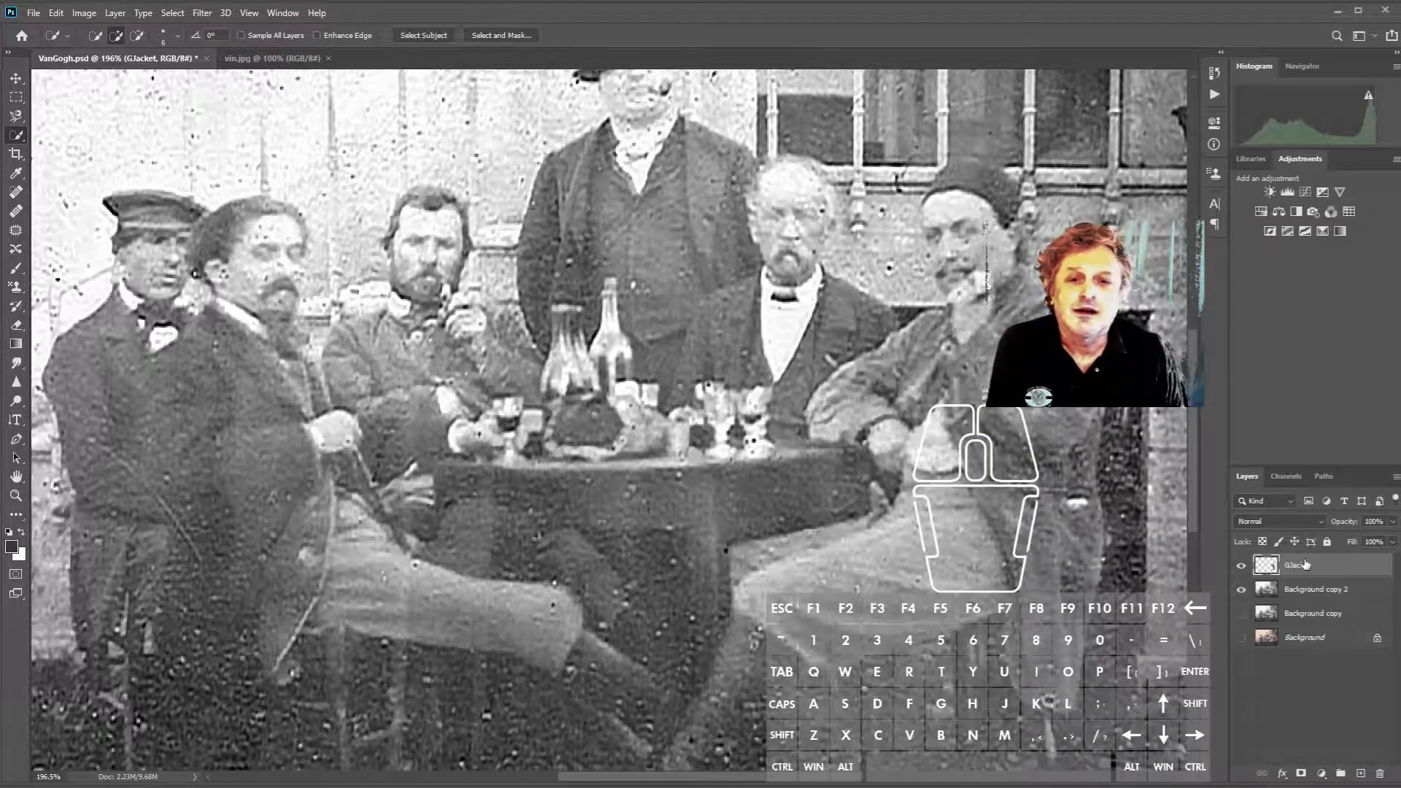
{"action": "right_click", "coordinate": [1305, 564]}
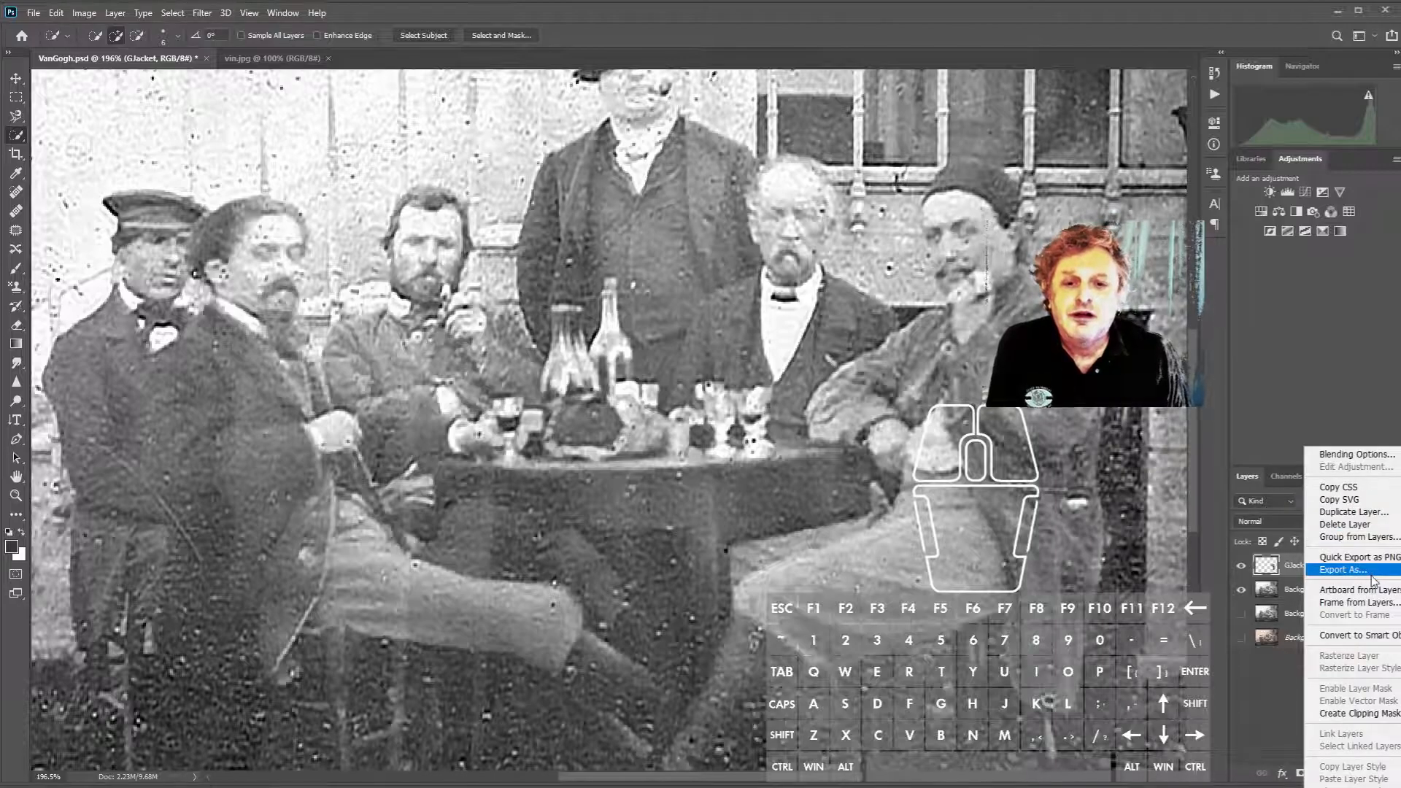
{"action": "left_click", "coordinate": [1279, 566]}
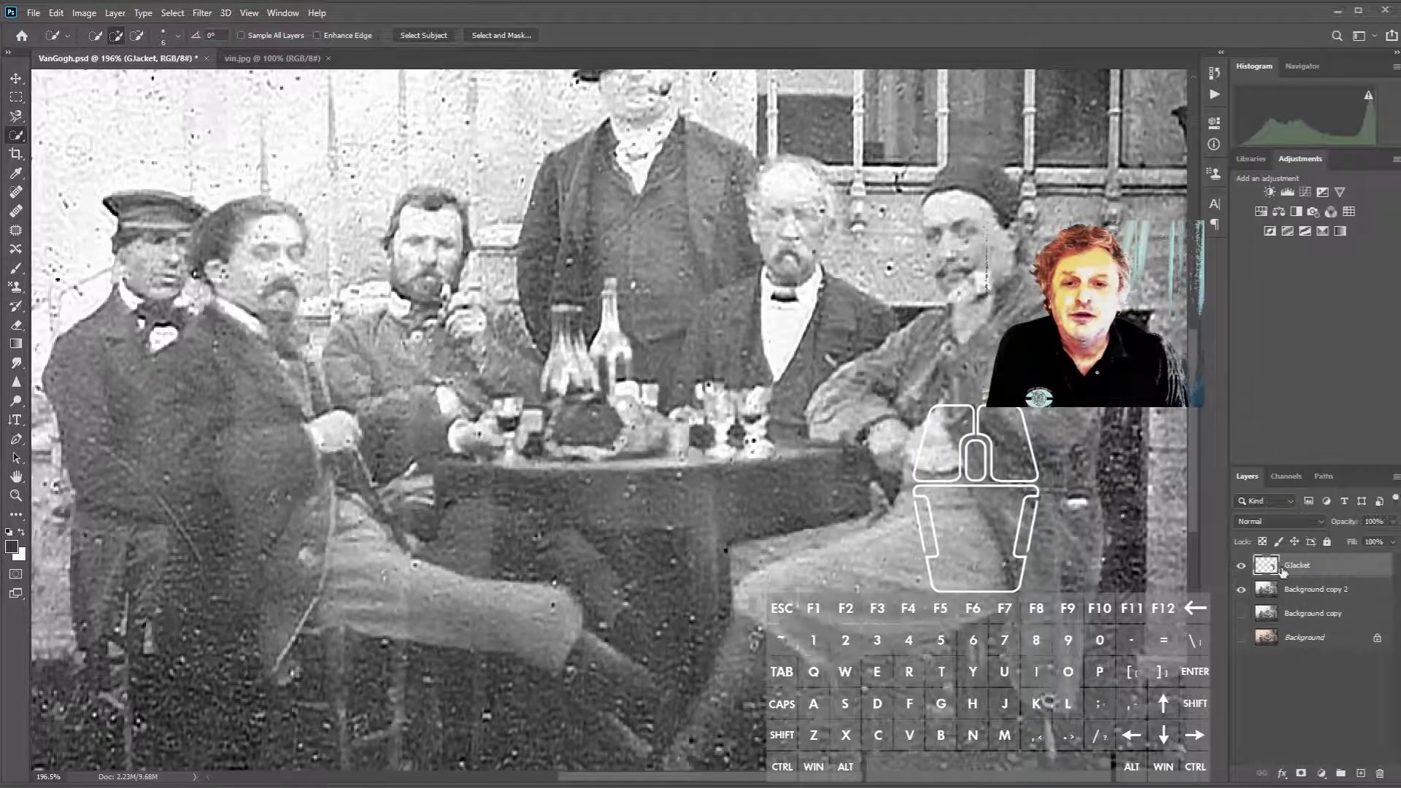
{"action": "left_click", "coordinate": [1396, 478]}
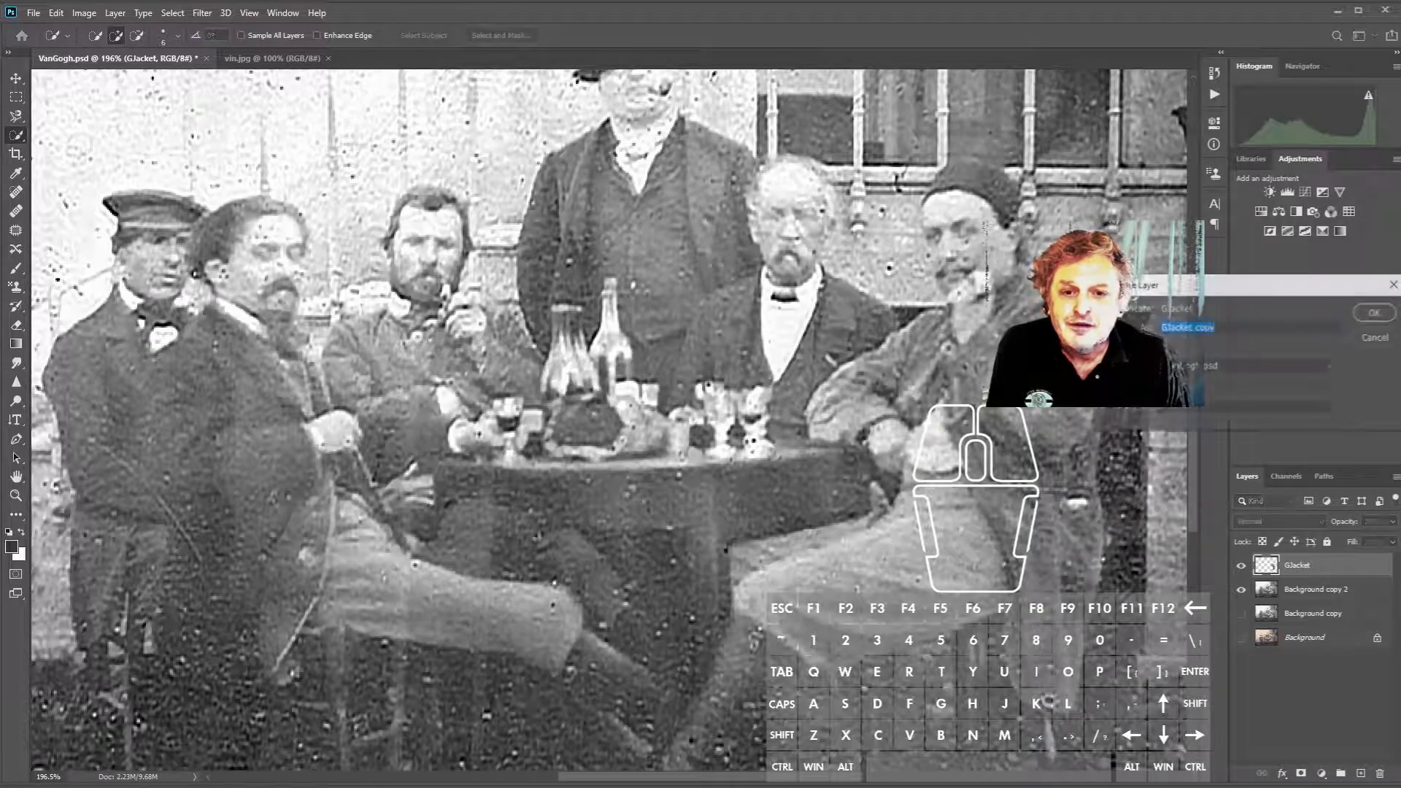
{"action": "left_click", "coordinate": [1373, 316]}
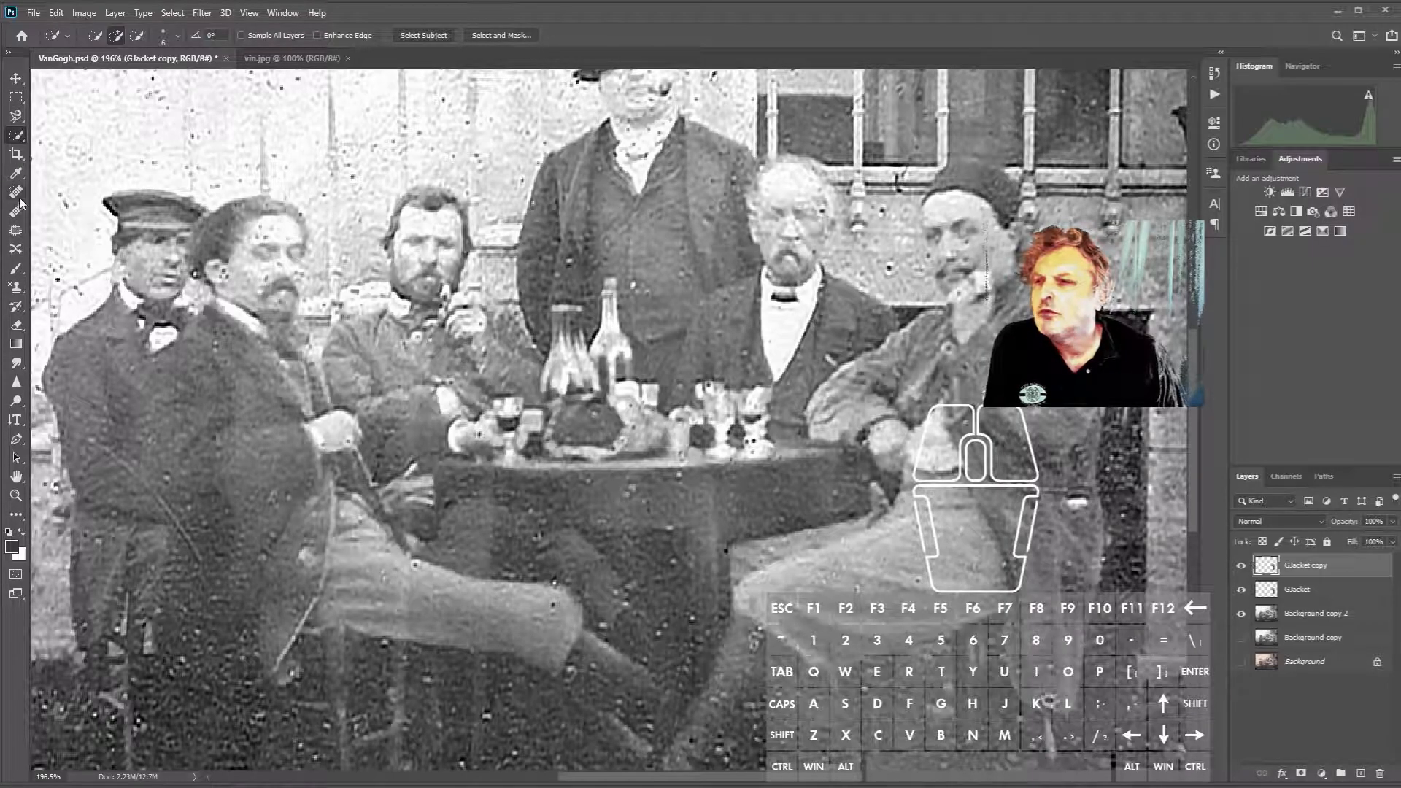
Set the foreground colour to bright green 4eff00 and brush it over the jacket's sleeve on the GJacket copy layer.
{"action": "left_click", "coordinate": [15, 270]}
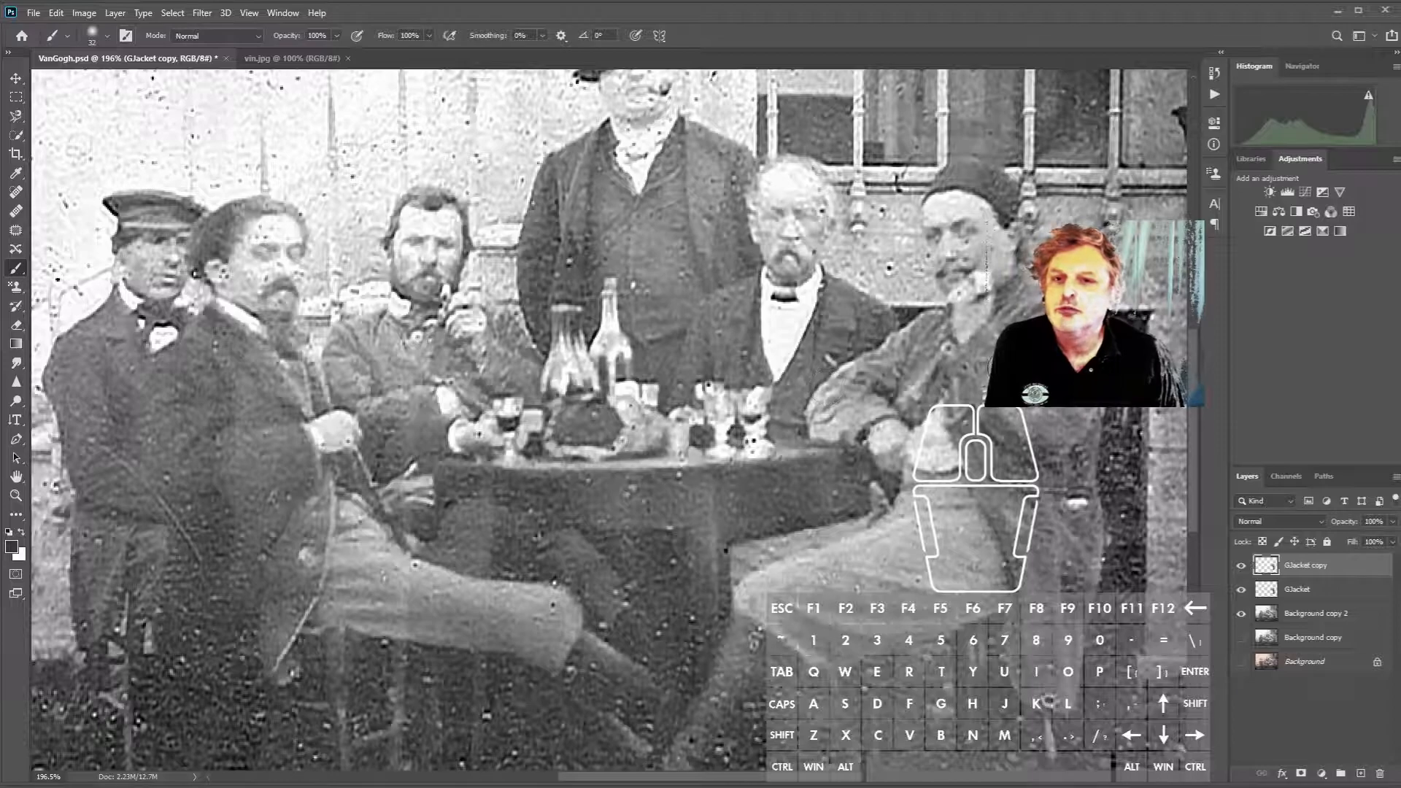
{"action": "left_click", "coordinate": [11, 545]}
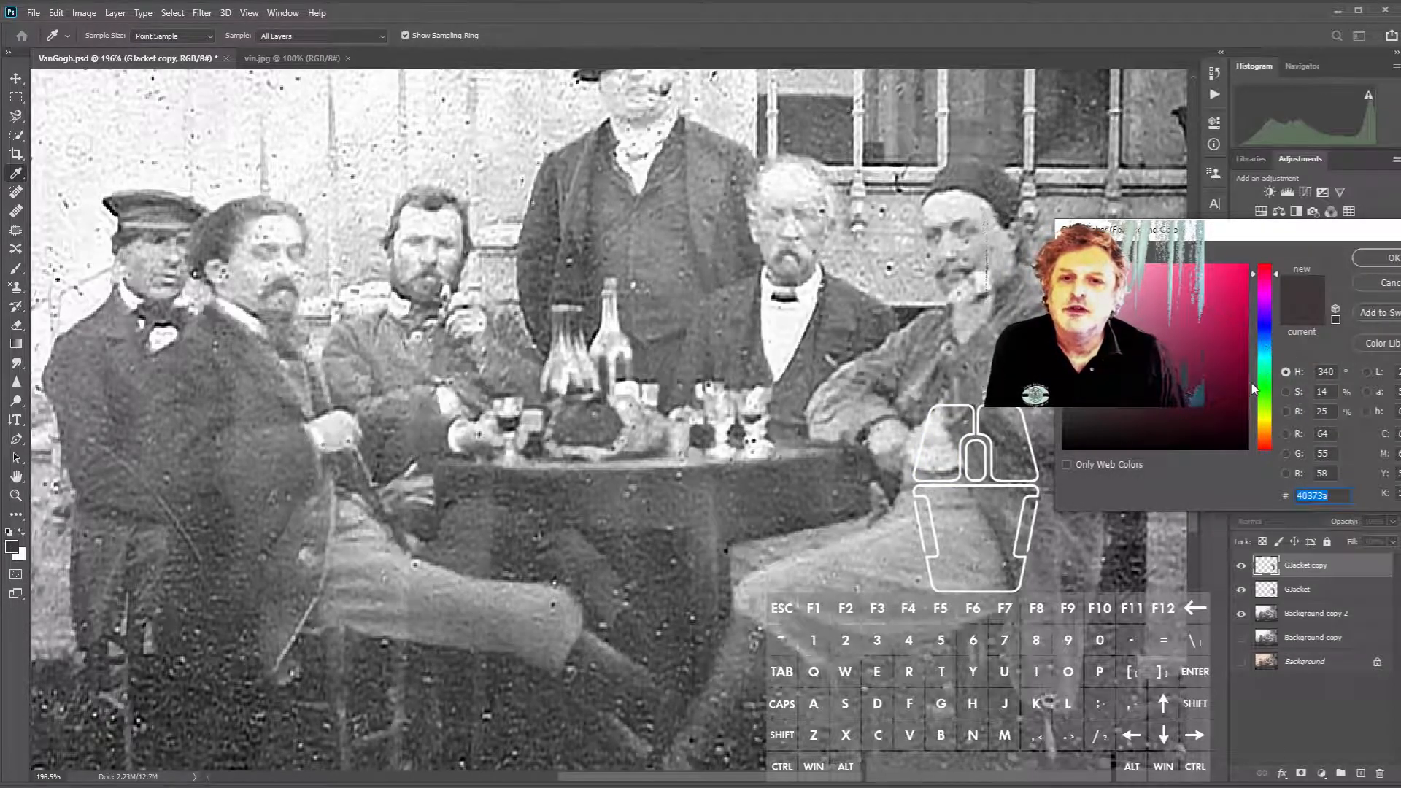
{"action": "left_click", "coordinate": [1269, 403]}
{"action": "left_click", "coordinate": [1246, 267]}
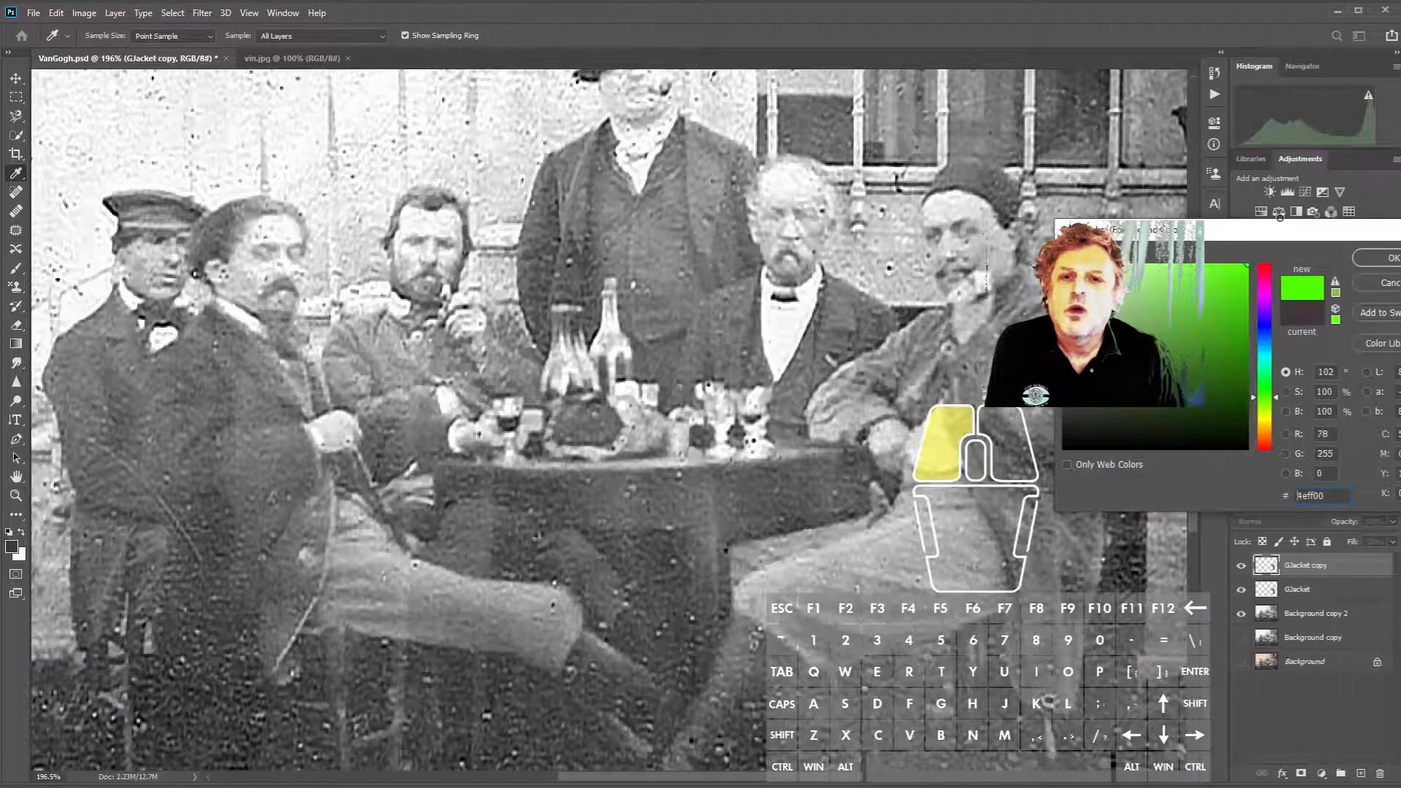
{"action": "left_click", "coordinate": [1393, 260]}
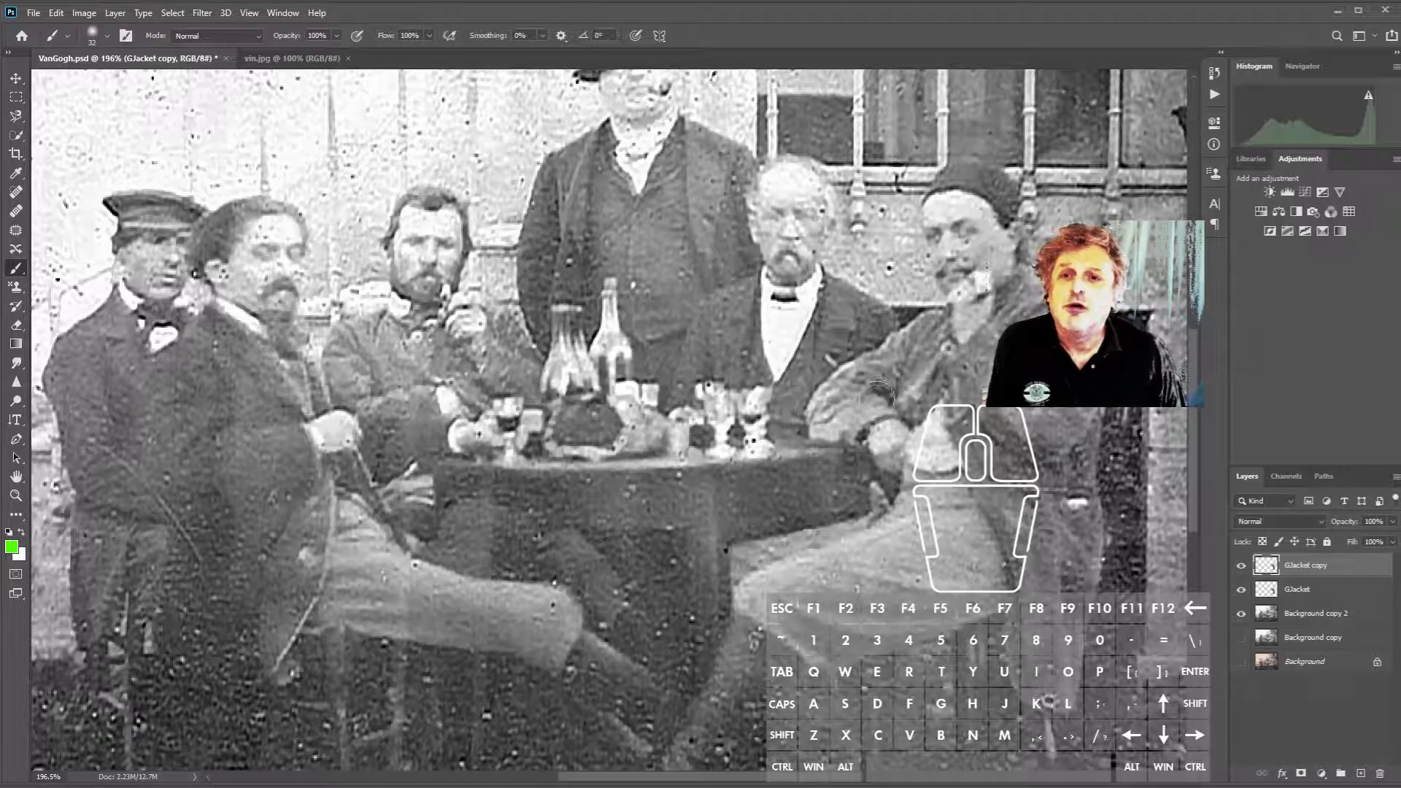
{"action": "mouse_move", "coordinate": [856, 429]}
{"action": "left_mouse_down"}
{"action": "mouse_move", "coordinate": [816, 410]}
{"action": "mouse_move", "coordinate": [910, 341]}
{"action": "mouse_move", "coordinate": [874, 400]}
{"action": "left_mouse_up"}
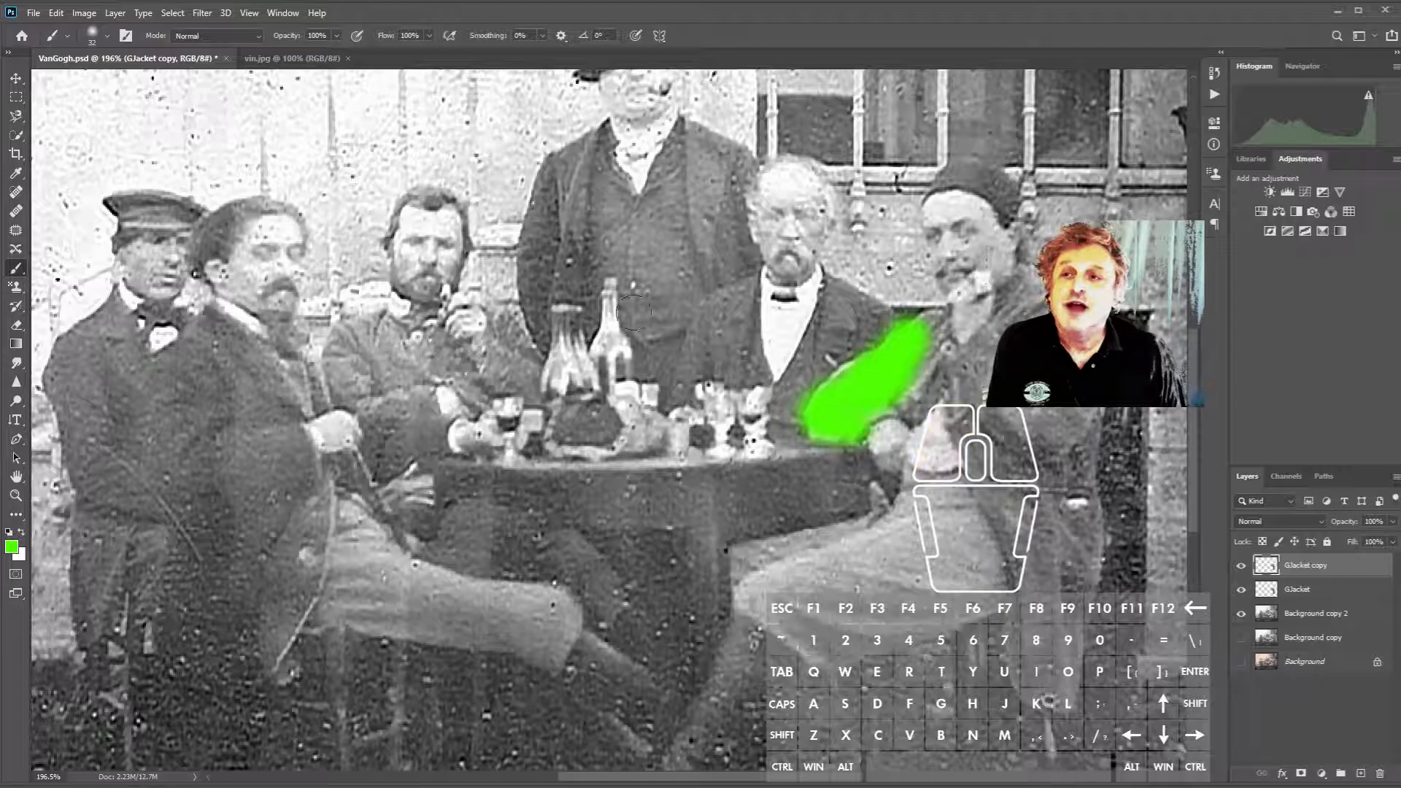
Try the Lighten, Color Burn and Saturation blending modes for the brush.
{"action": "left_click", "coordinate": [239, 40]}
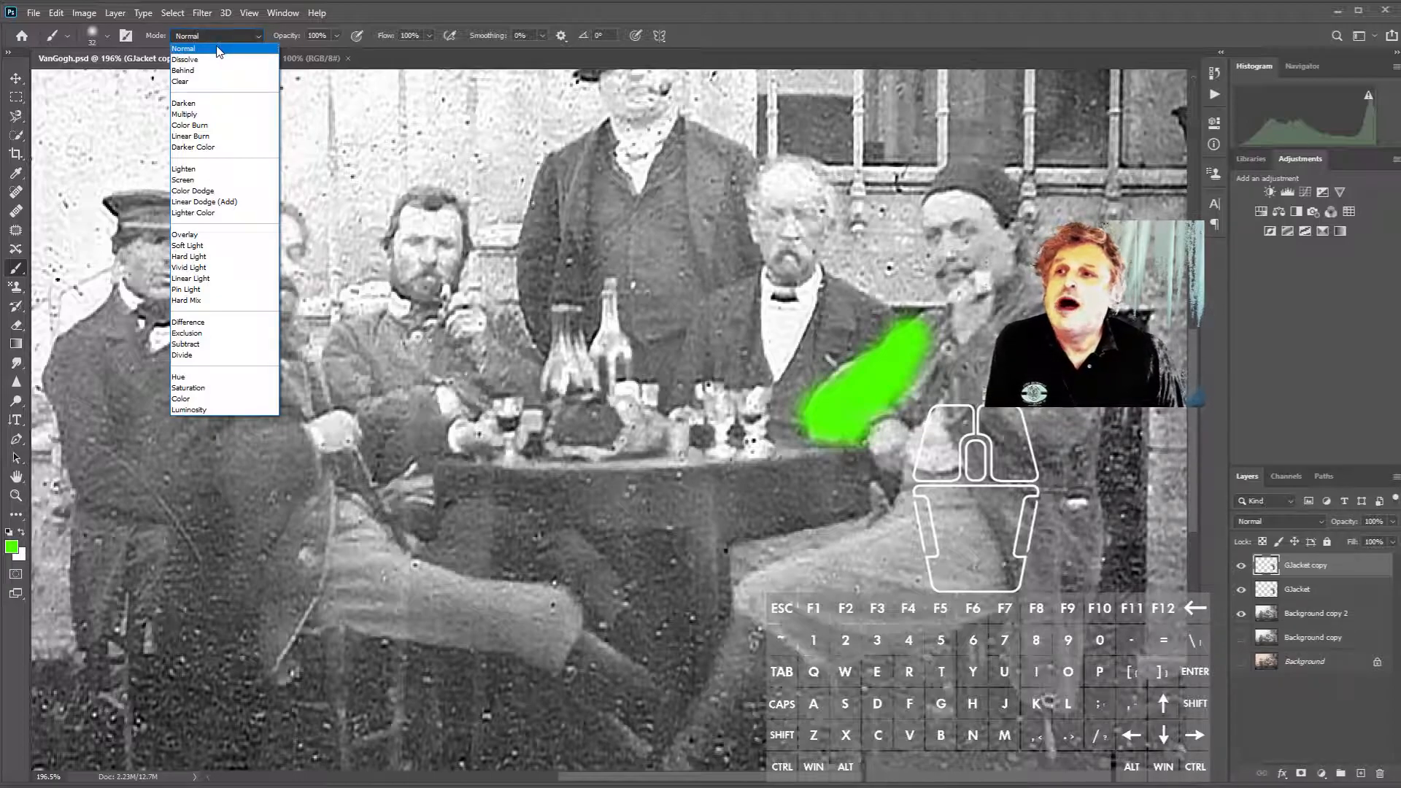
{"action": "left_click", "coordinate": [202, 171]}
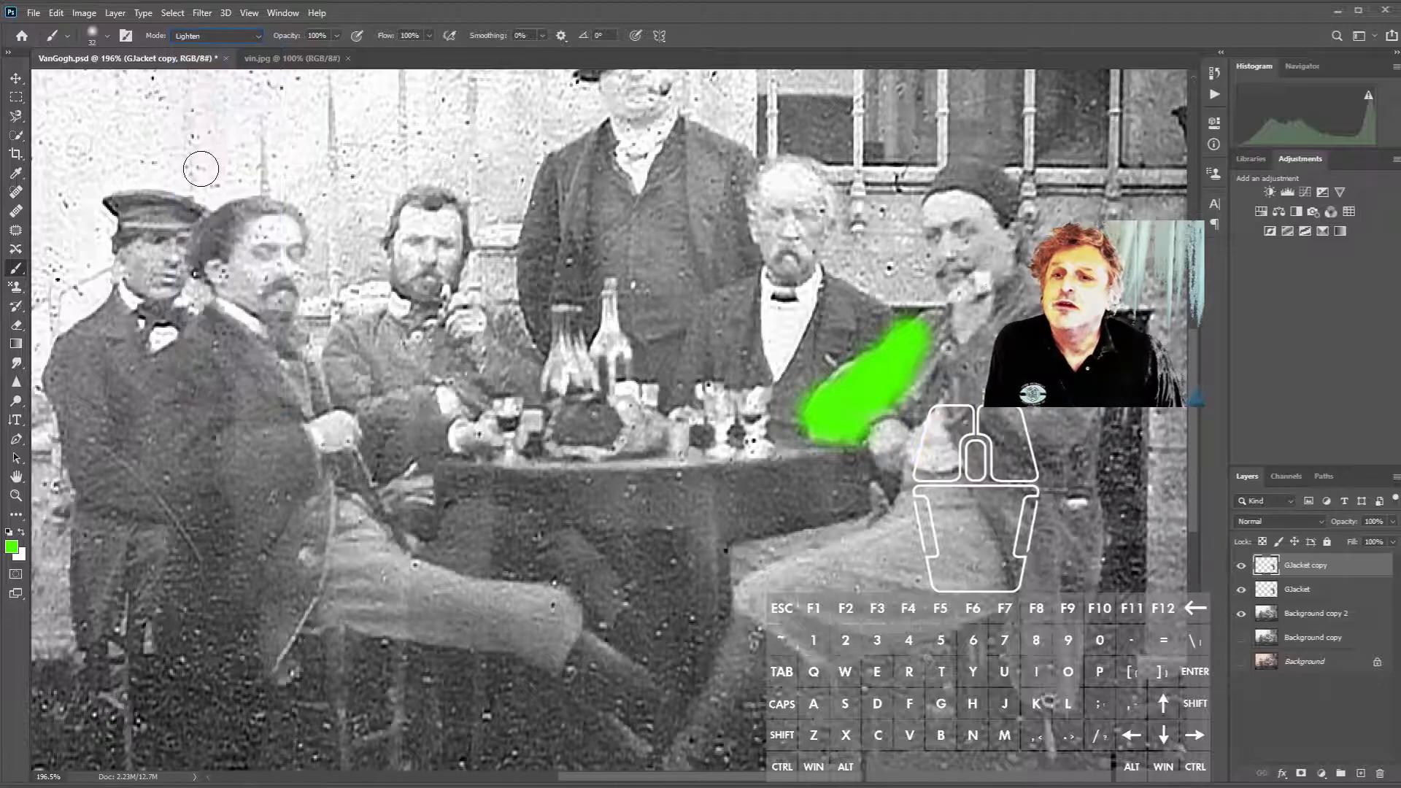
{"action": "left_click", "coordinate": [231, 37]}
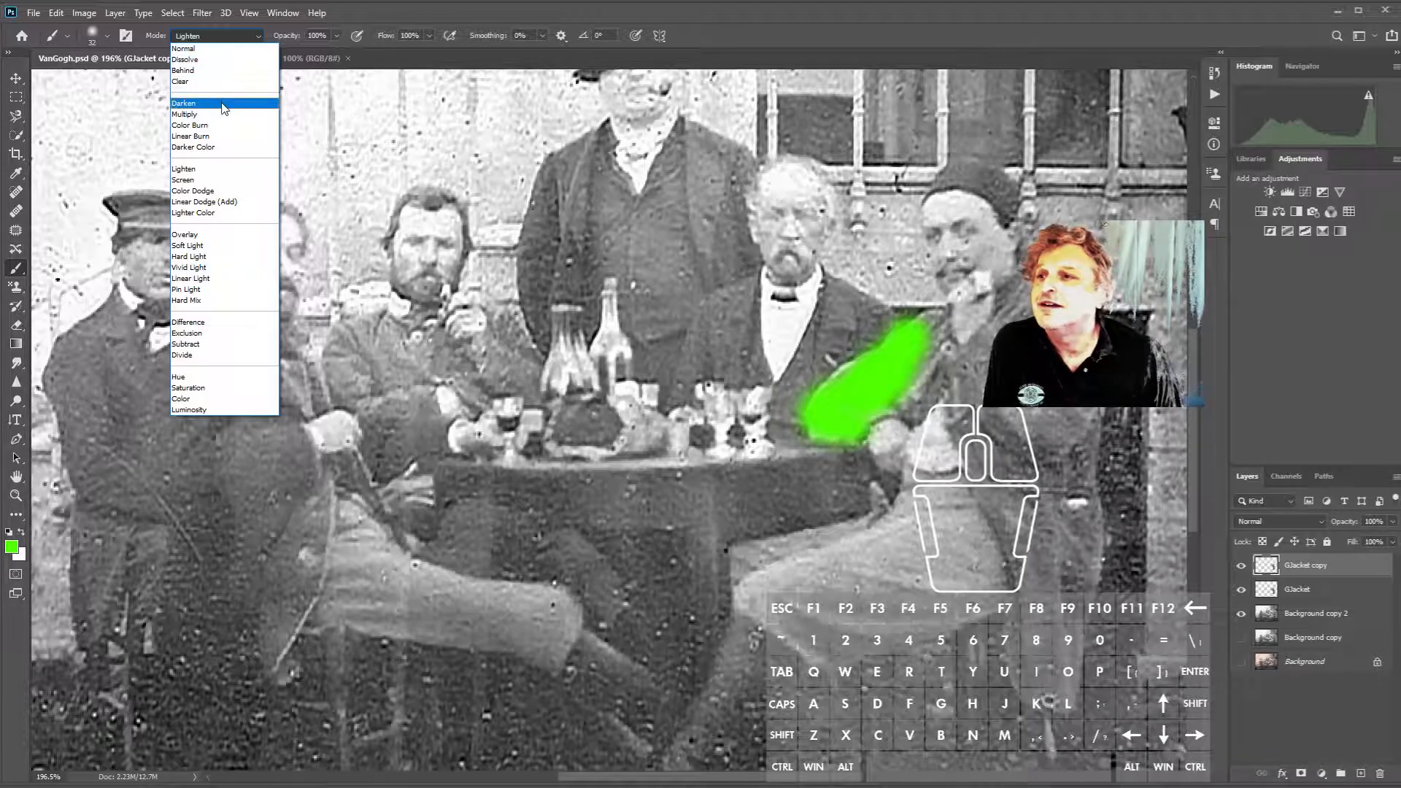
{"action": "left_click", "coordinate": [219, 126]}
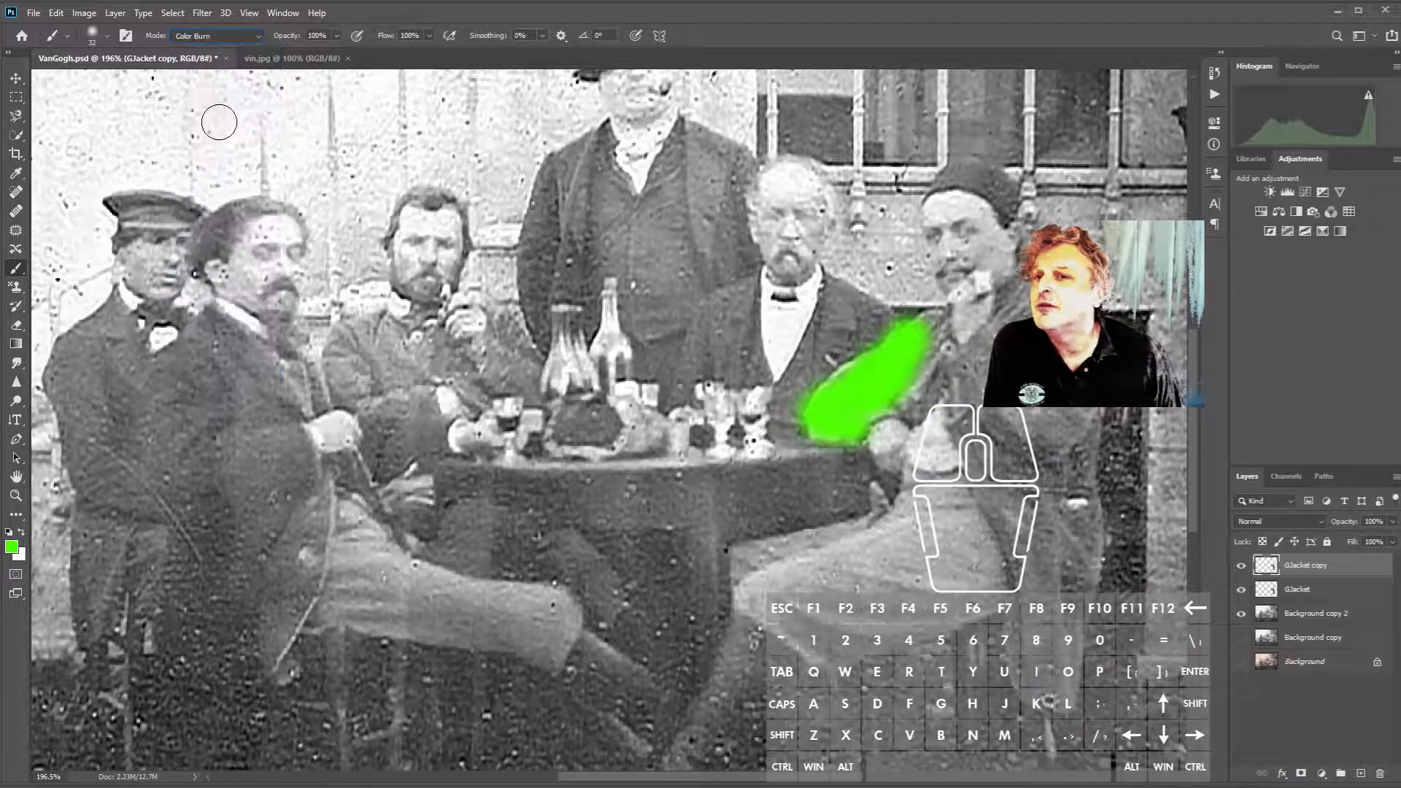
{"action": "left_click", "coordinate": [235, 37]}
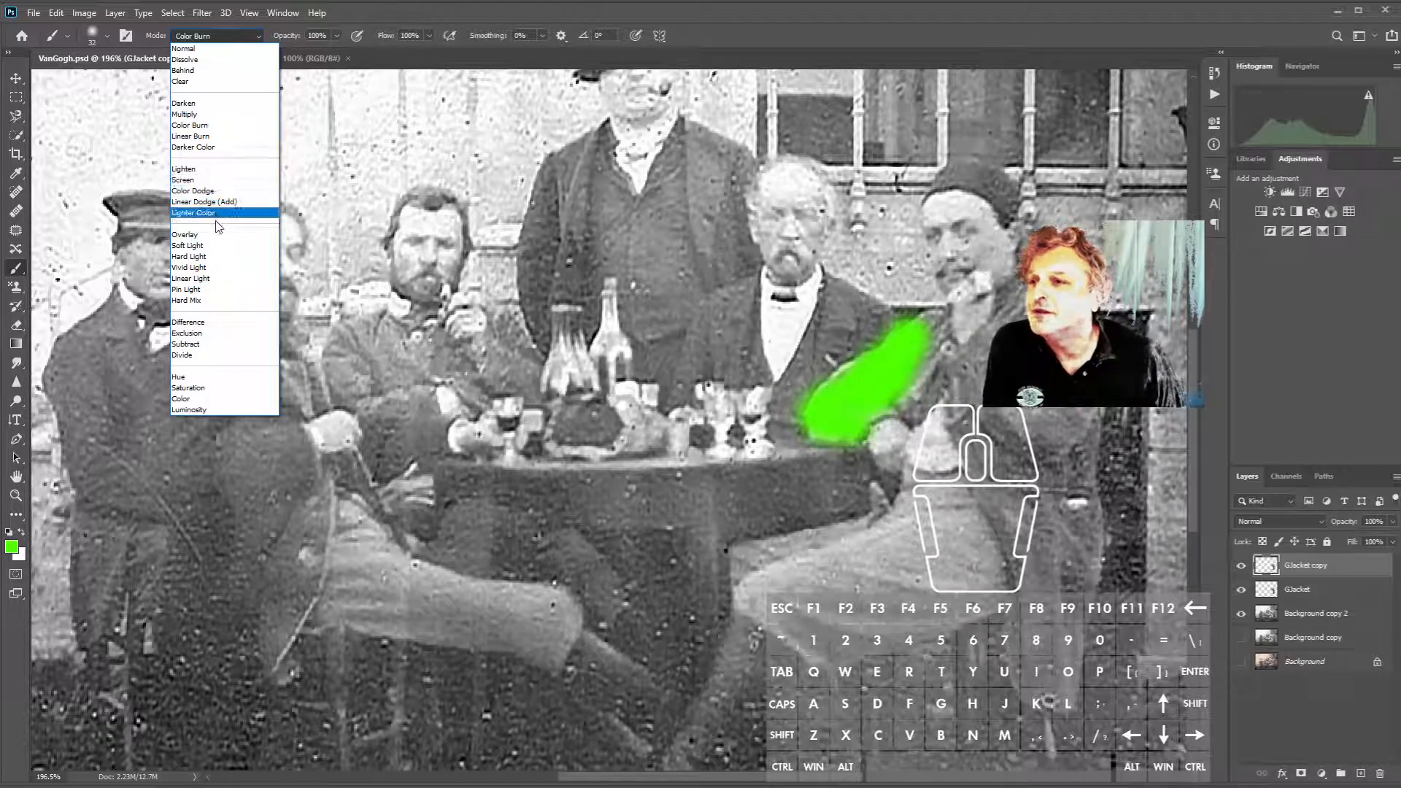
{"action": "left_click", "coordinate": [212, 387]}
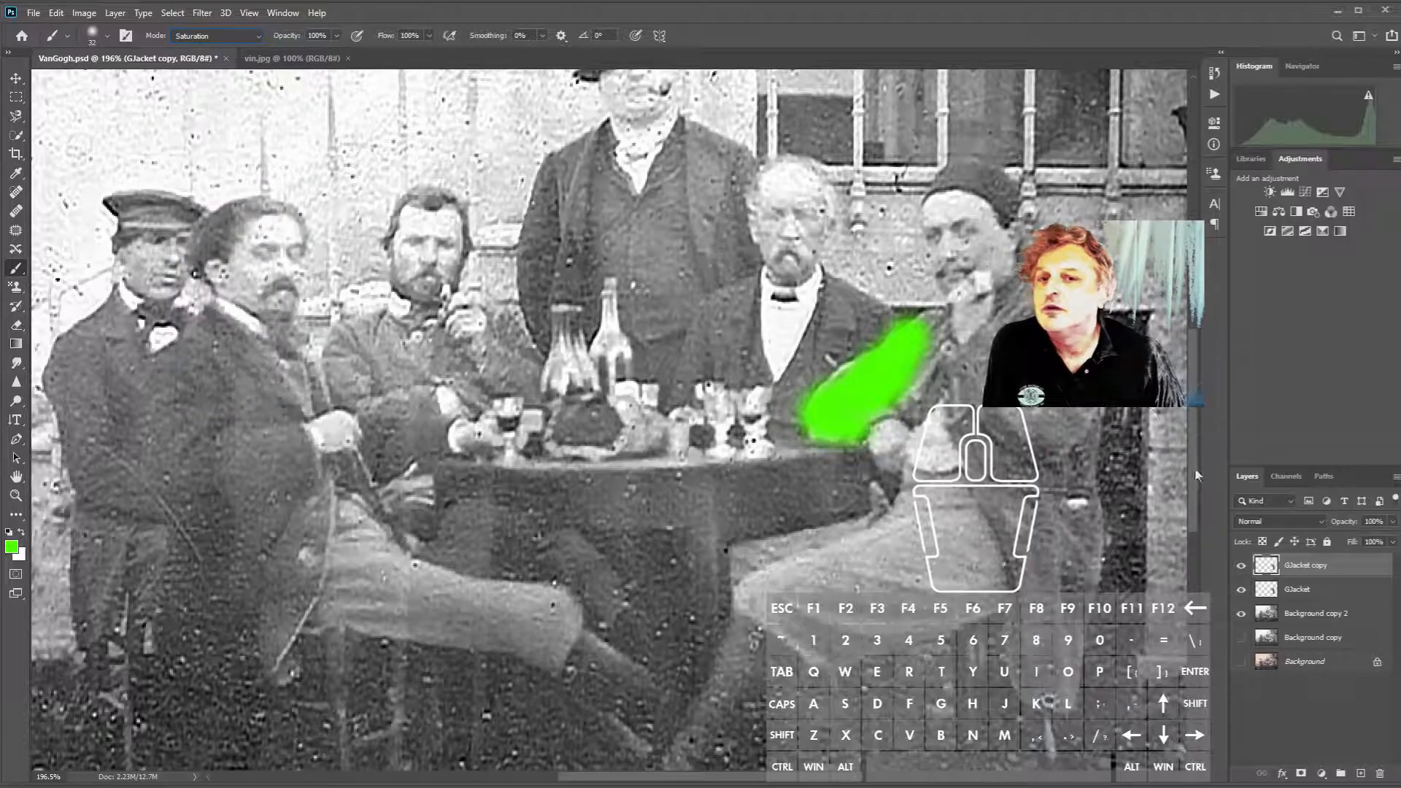
Compare the GJacket copy layer shown and hidden, and set its blending mode to Darken.
{"action": "left_click", "coordinate": [1243, 567]}
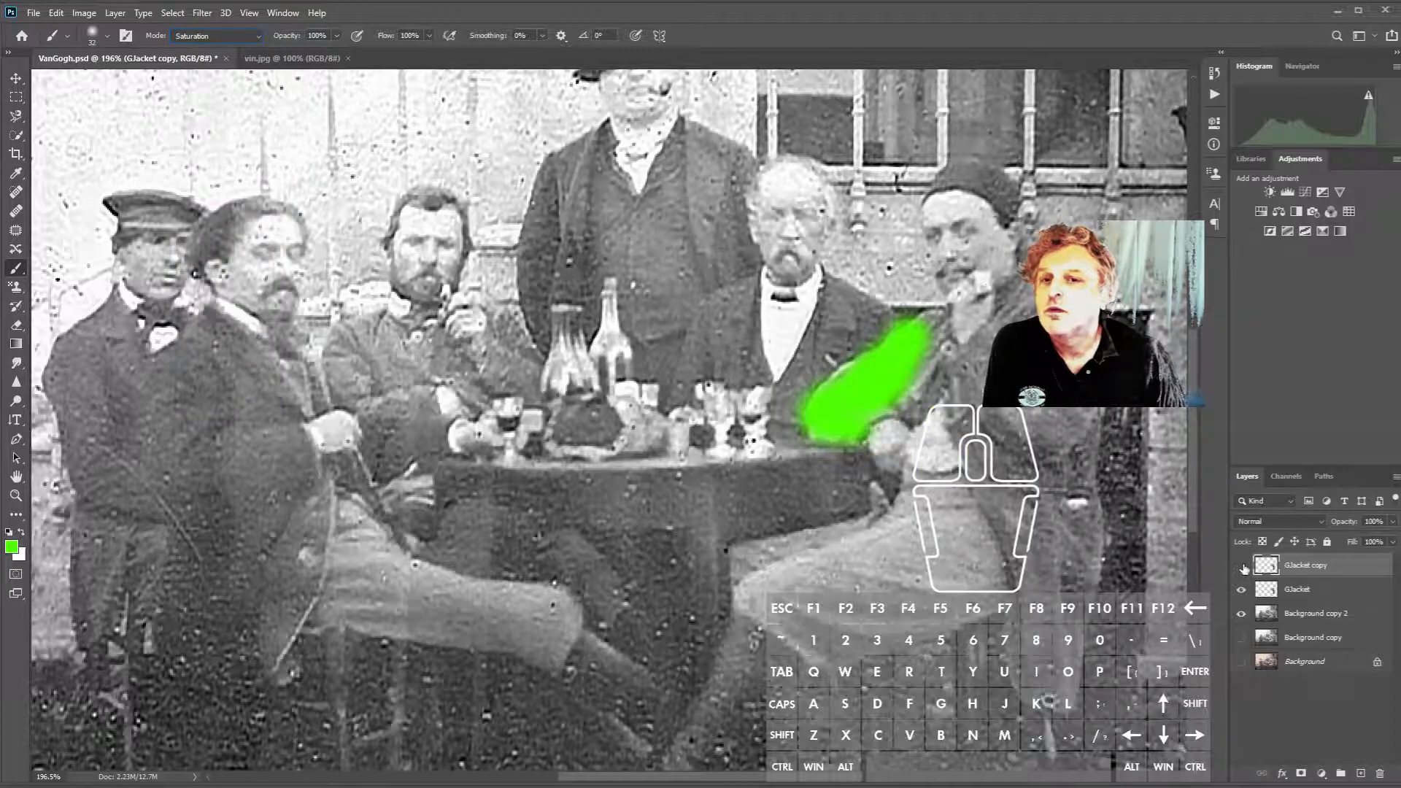
{"action": "left_click", "coordinate": [1243, 568]}
{"action": "left_click", "coordinate": [1243, 573]}
{"action": "left_click", "coordinate": [1242, 574]}
{"action": "left_click", "coordinate": [1319, 527]}
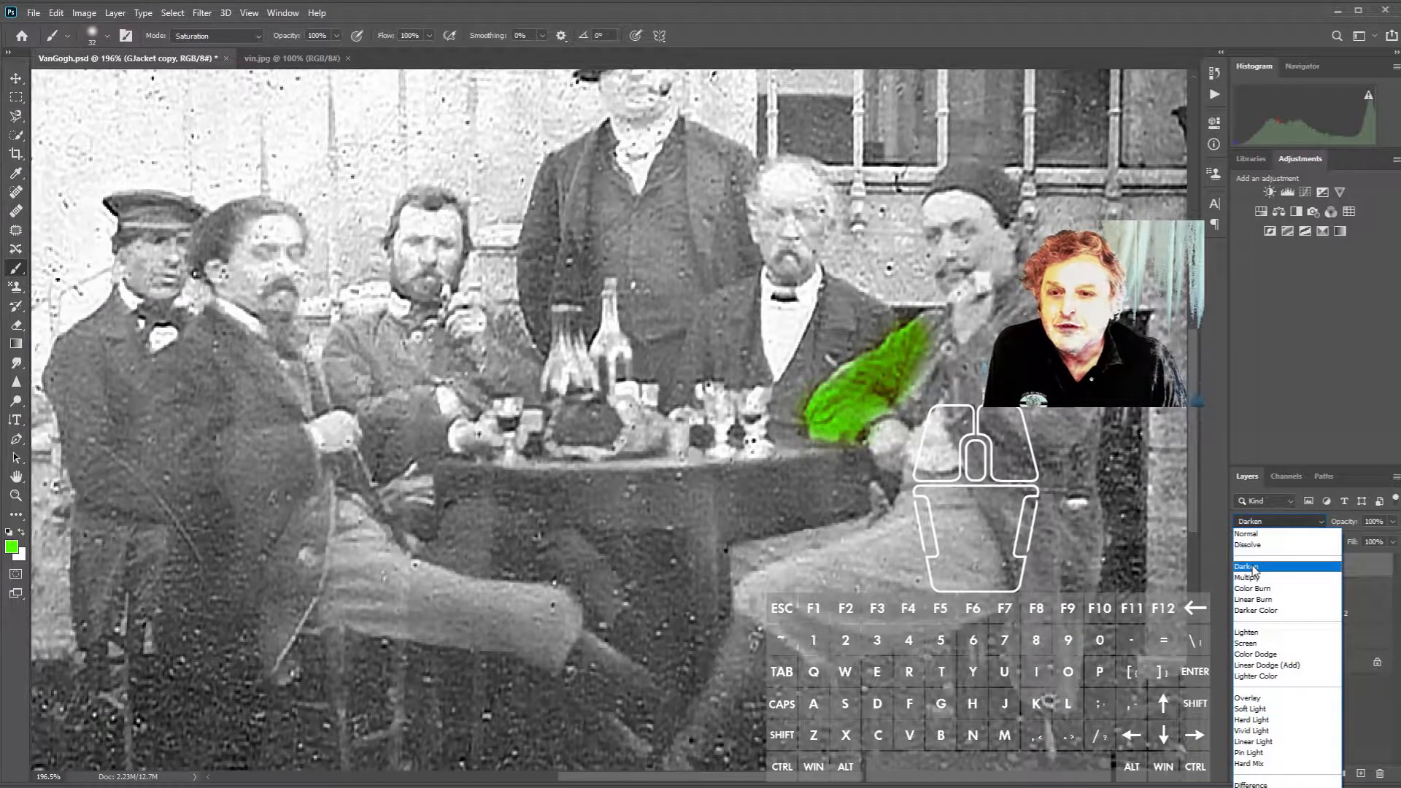
{"action": "left_click", "coordinate": [1249, 567]}
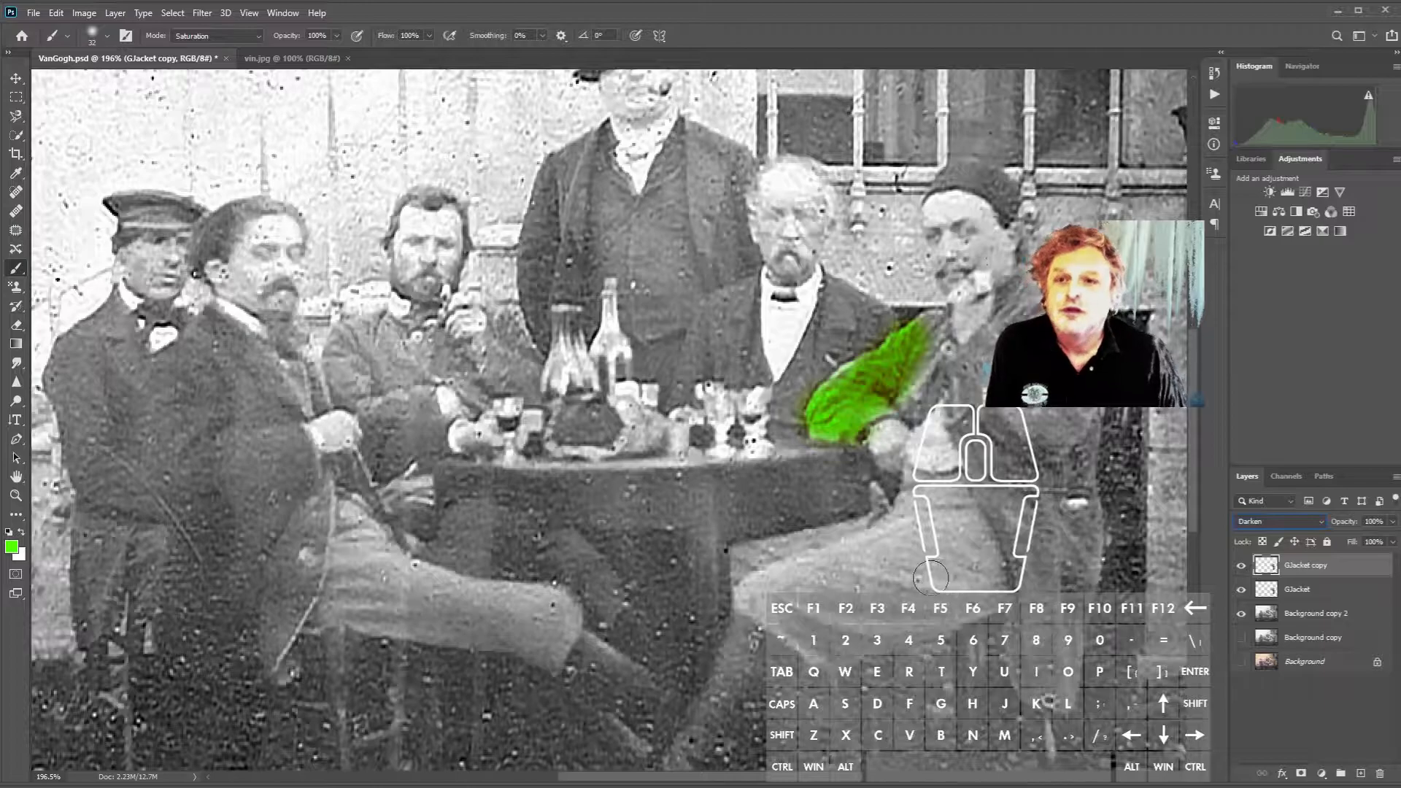
Return the brush mode to Normal and paint the rest of the seated man's jacket green down to its lower end.
{"action": "mouse_move", "coordinate": [905, 396]}
{"action": "left_mouse_down"}
{"action": "mouse_move", "coordinate": [943, 349]}
{"action": "mouse_move", "coordinate": [936, 334]}
{"action": "mouse_move", "coordinate": [978, 368]}
{"action": "mouse_move", "coordinate": [985, 343]}
{"action": "mouse_move", "coordinate": [1028, 454]}
{"action": "mouse_move", "coordinate": [1024, 508]}
{"action": "mouse_move", "coordinate": [976, 416]}
{"action": "left_mouse_up"}
{"action": "left_click", "coordinate": [214, 37]}
{"action": "left_click", "coordinate": [184, 48]}
{"action": "mouse_move", "coordinate": [974, 388]}
{"action": "left_mouse_down"}
{"action": "mouse_move", "coordinate": [942, 372]}
{"action": "mouse_move", "coordinate": [1007, 453]}
{"action": "mouse_move", "coordinate": [1019, 498]}
{"action": "mouse_move", "coordinate": [1054, 490]}
{"action": "left_mouse_up"}
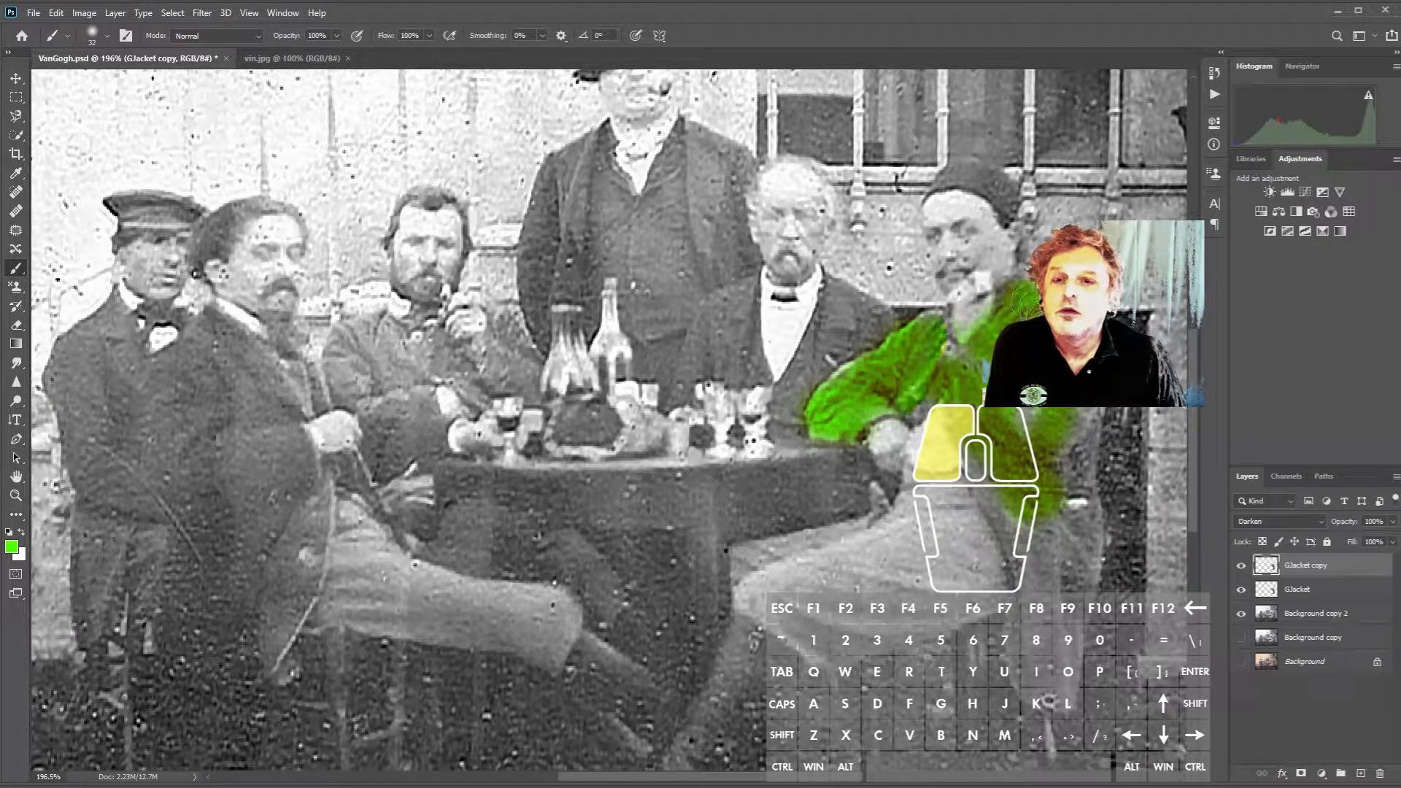
{"action": "left_click_drag", "start_coordinate": [1065, 427], "coordinate": [1067, 429]}
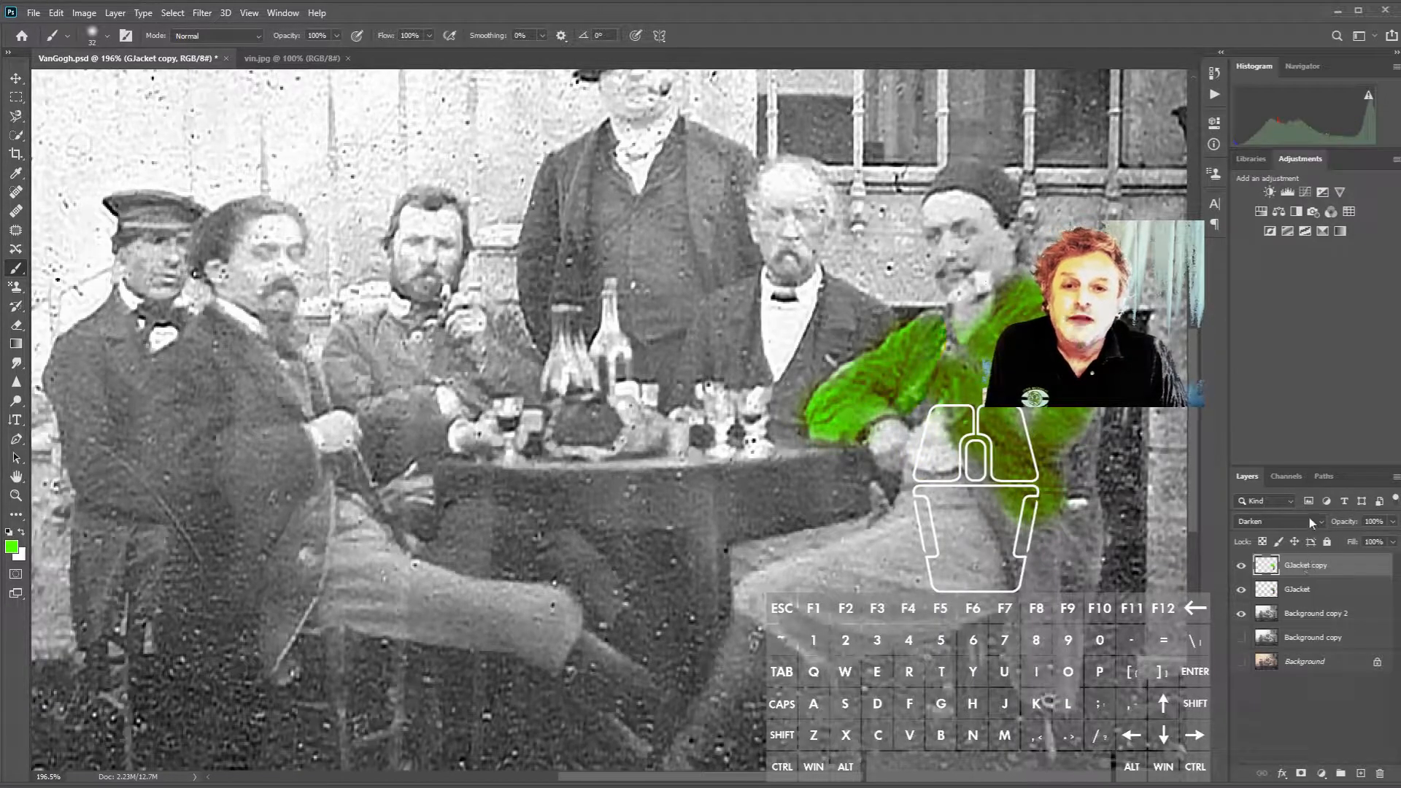
{"action": "mouse_move", "coordinate": [978, 465]}
{"action": "left_mouse_down"}
{"action": "mouse_move", "coordinate": [1040, 587]}
{"action": "mouse_move", "coordinate": [1040, 679]}
{"action": "mouse_move", "coordinate": [1078, 576]}
{"action": "mouse_move", "coordinate": [1080, 379]}
{"action": "left_mouse_up"}
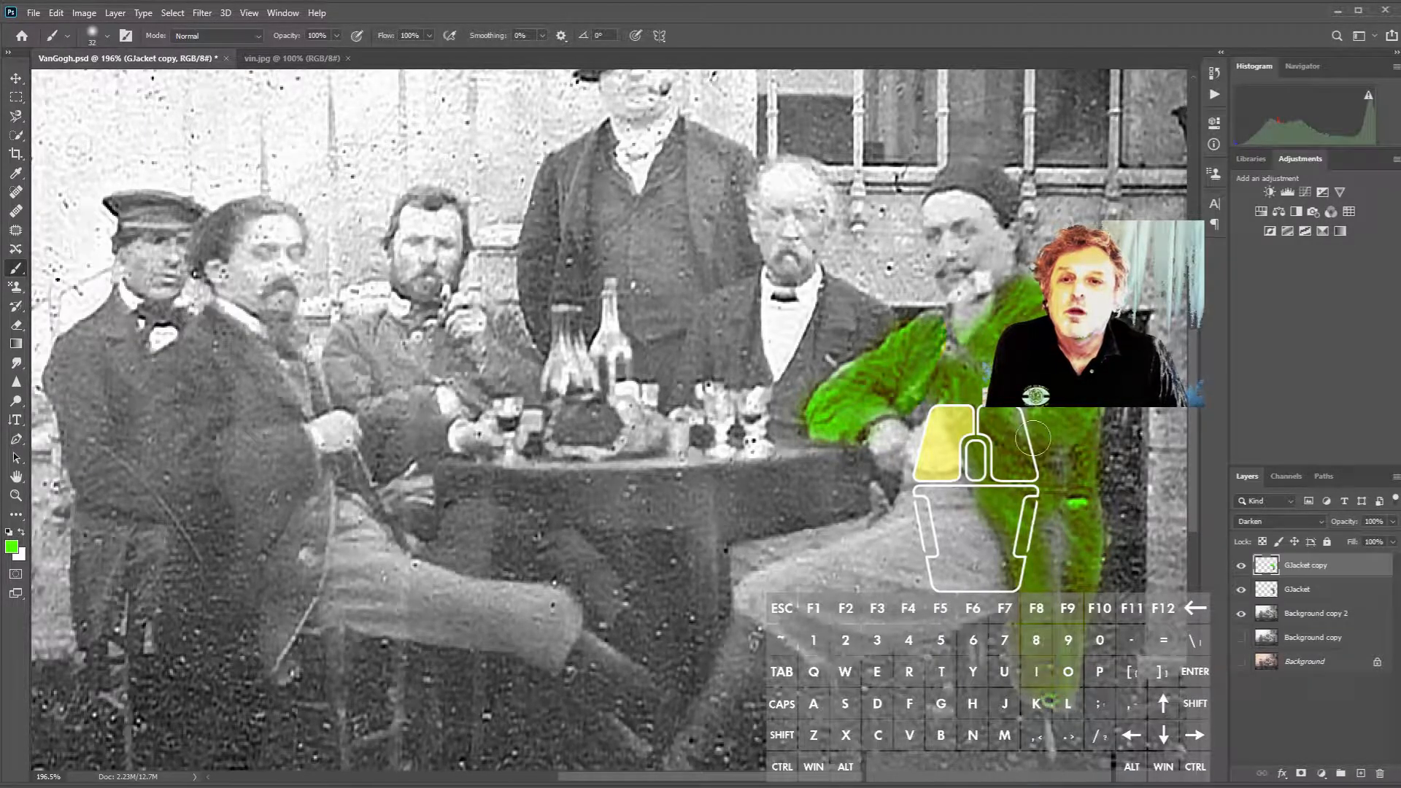
{"action": "left_click_drag", "start_coordinate": [1033, 437], "coordinate": [913, 381]}
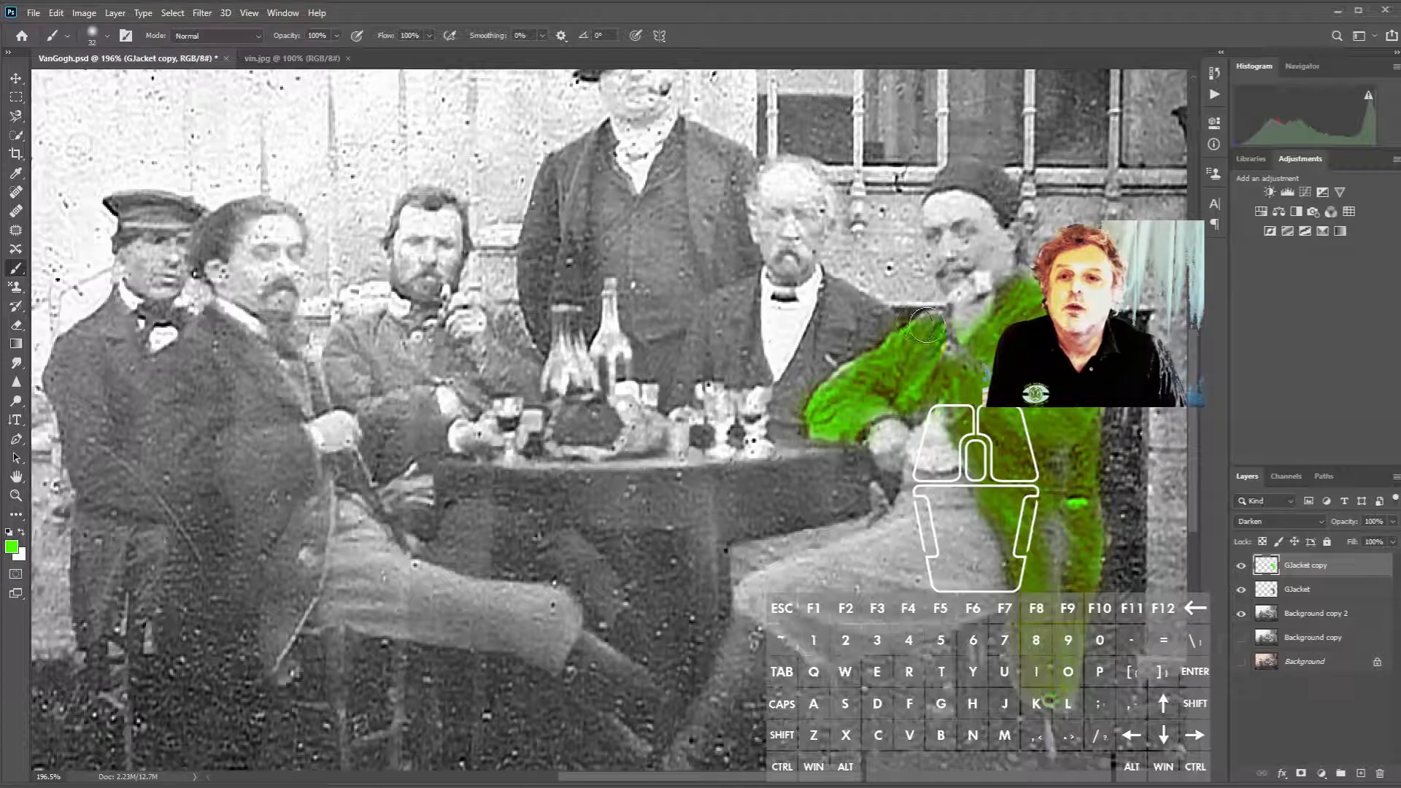
{"action": "left_click_drag", "start_coordinate": [918, 325], "coordinate": [931, 312]}
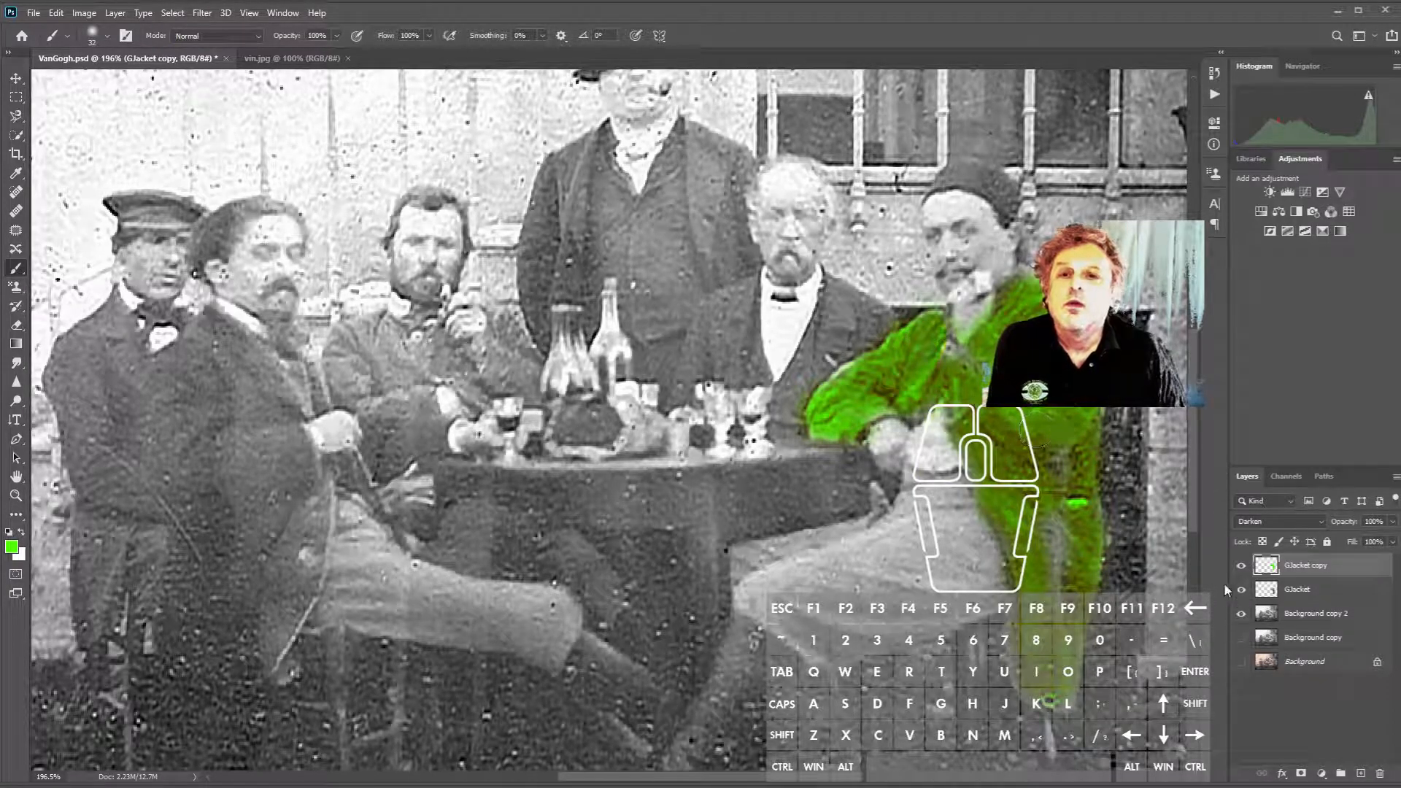
Toggle the GJacket copy layer's visibility repeatedly to compare the green and original jacket, and view the result in the whole photograph.
{"action": "left_click", "coordinate": [1241, 566]}
{"action": "left_click", "coordinate": [1240, 567]}
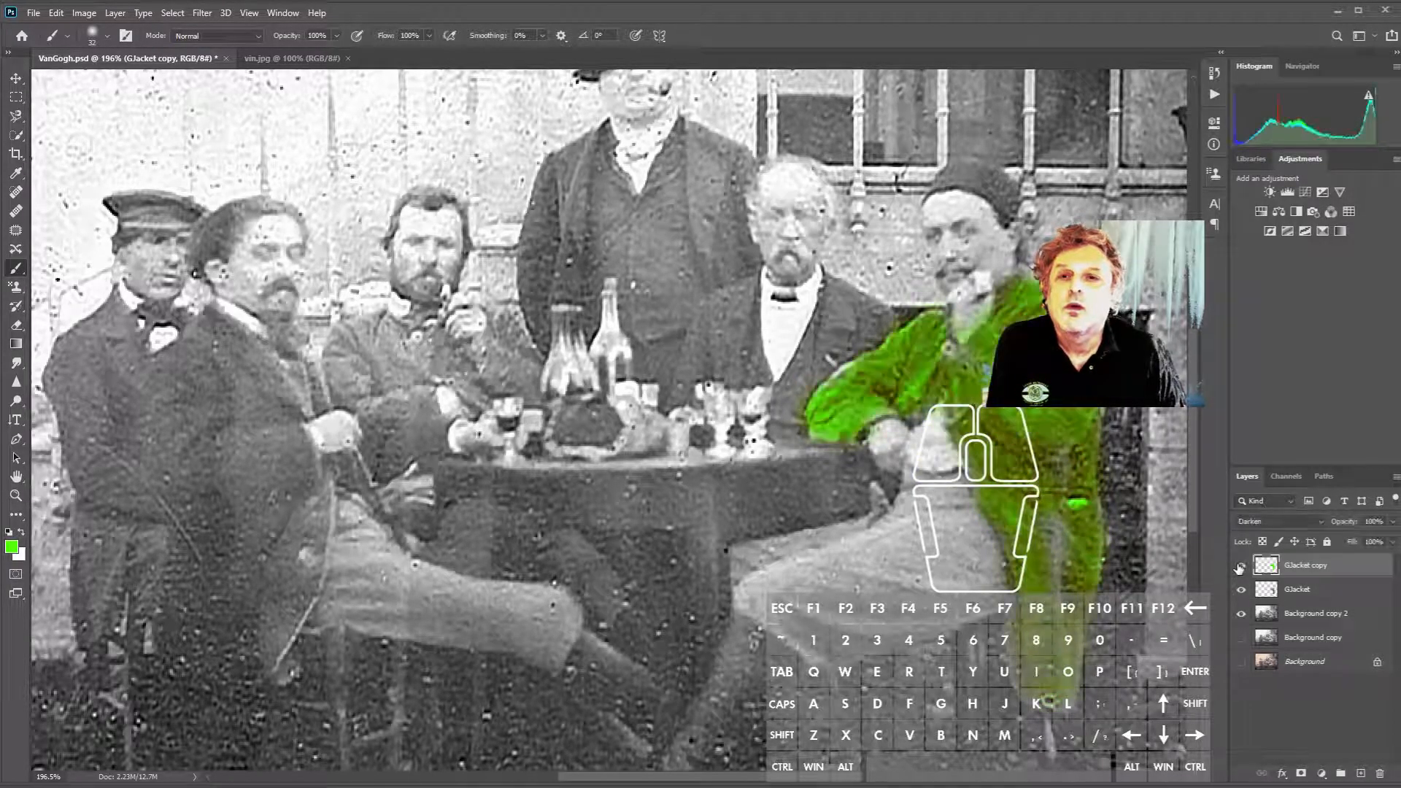
{"action": "left_click", "coordinate": [1239, 567]}
{"action": "left_click", "coordinate": [1240, 567]}
{"action": "left_click", "coordinate": [1240, 567]}
{"action": "left_click", "coordinate": [1239, 567]}
{"action": "left_click", "coordinate": [1240, 567]}
{"action": "left_click", "coordinate": [1240, 567]}
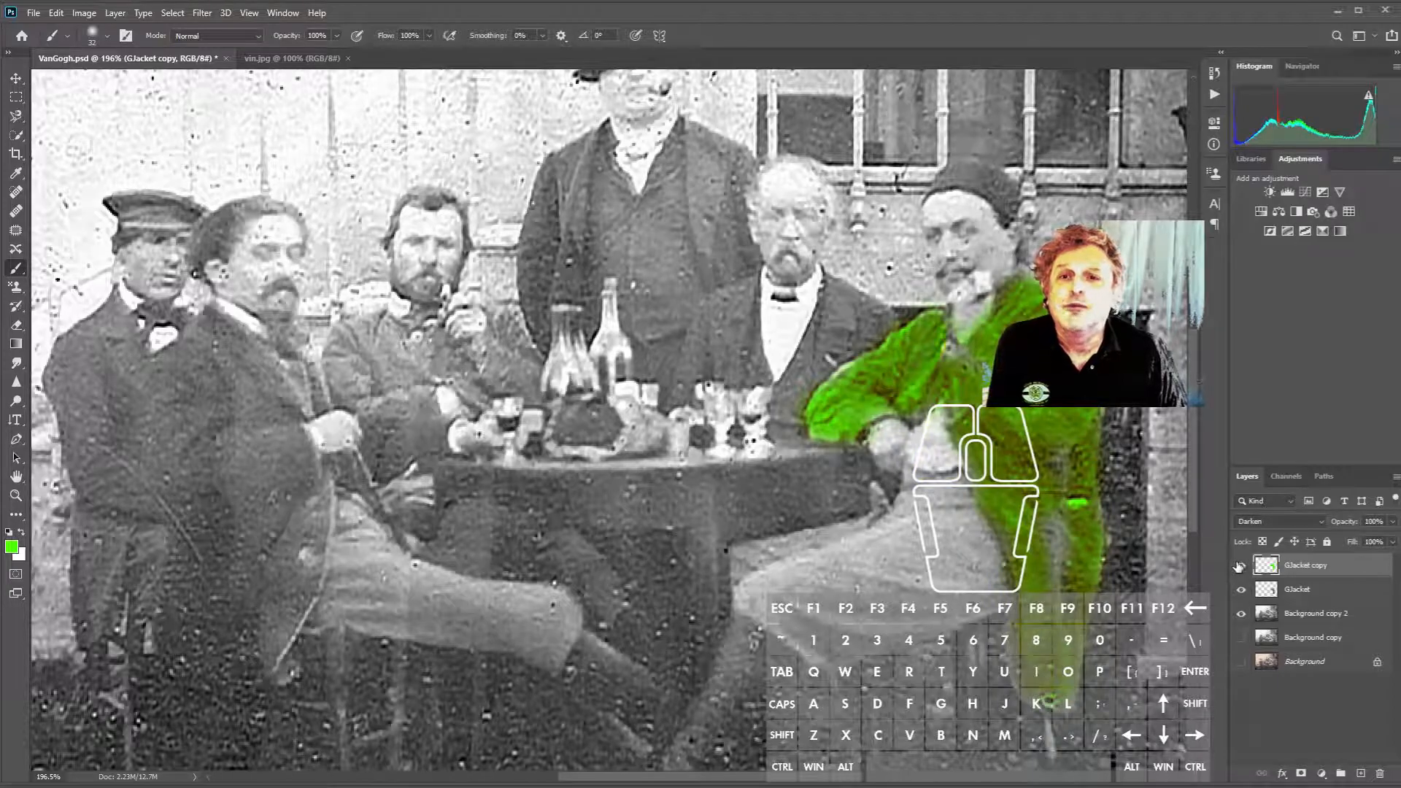
{"action": "left_click", "coordinate": [1240, 567]}
{"action": "left_click", "coordinate": [1240, 568]}
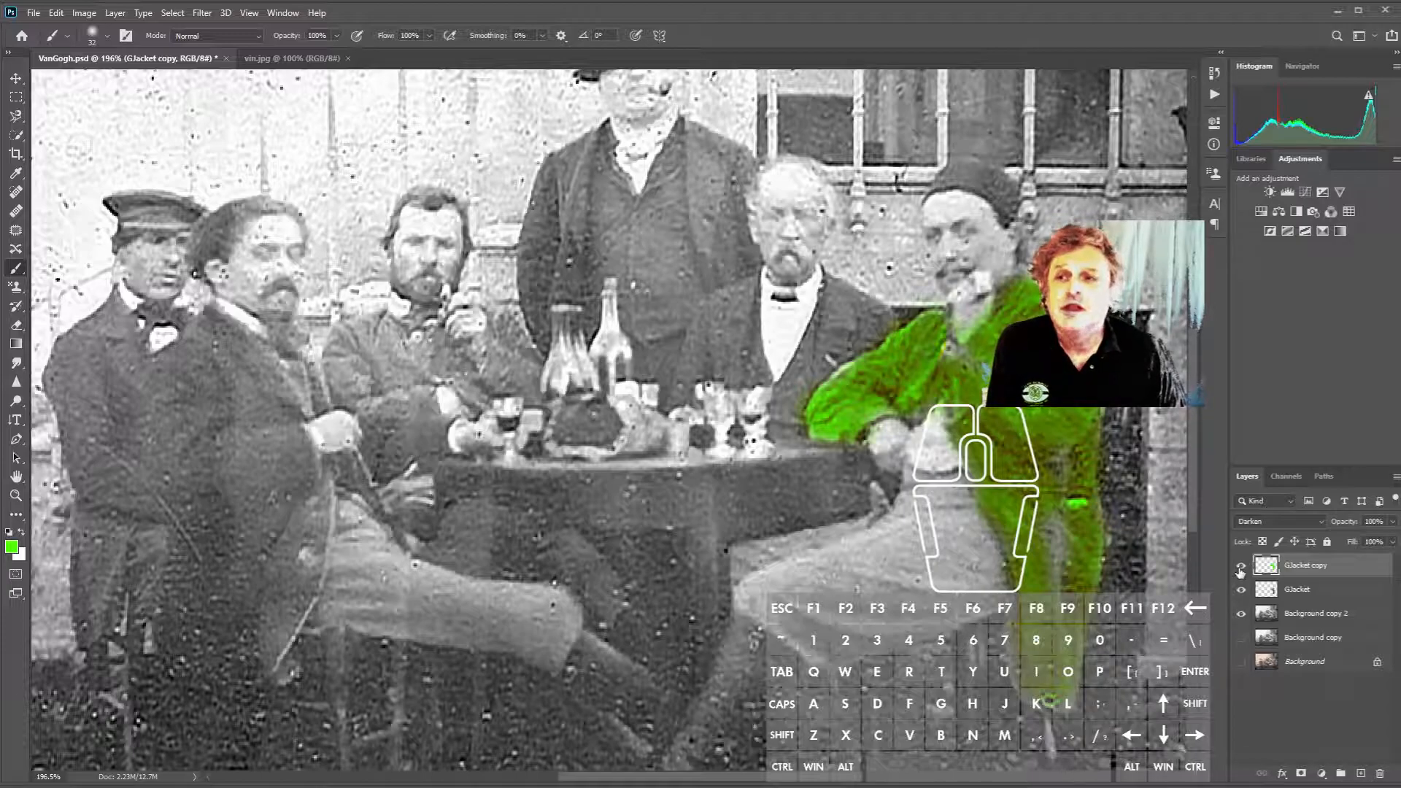
{"action": "scroll", "coordinate": [1088, 553], "scroll_direction": "down", "scroll_amount": 5}
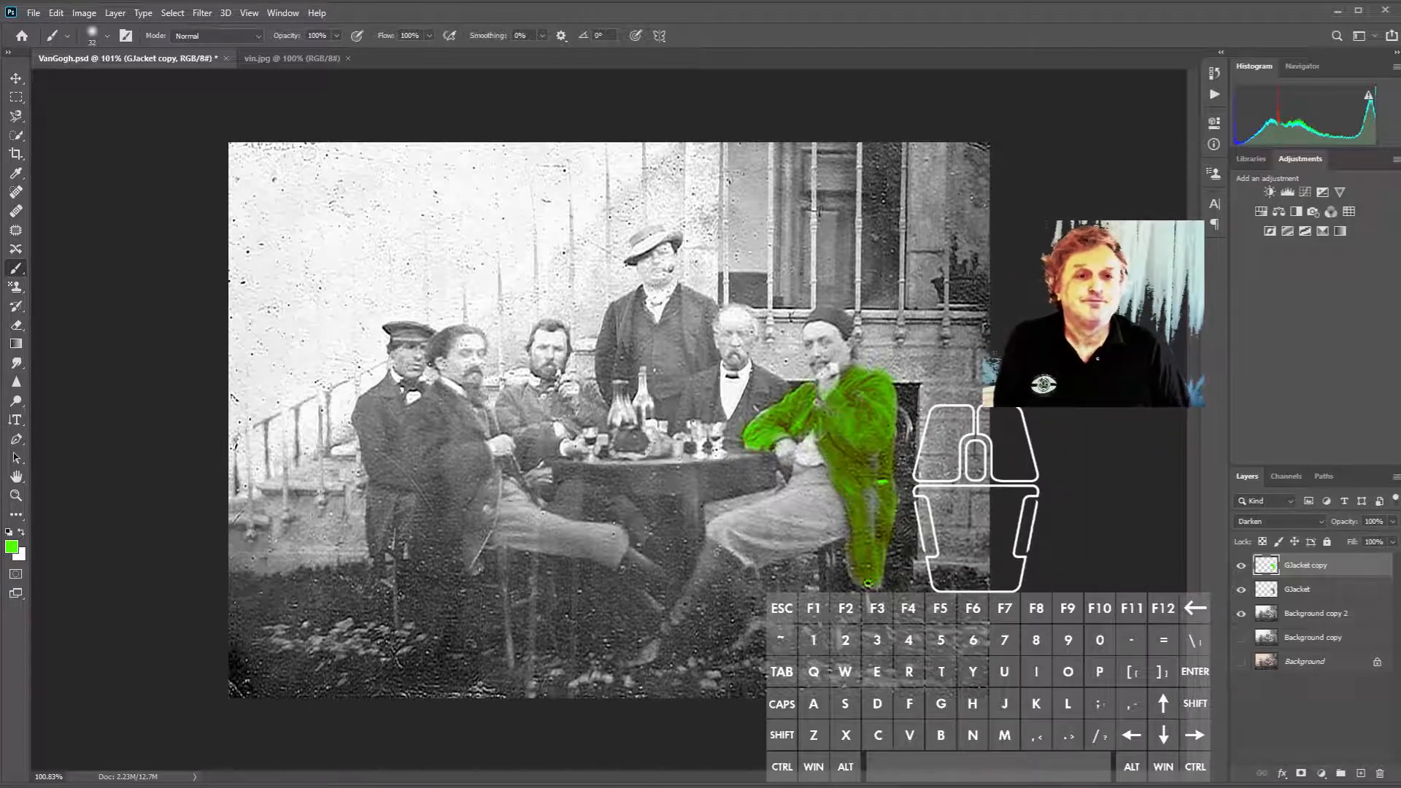
{"action": "left_click", "coordinate": [867, 583]}
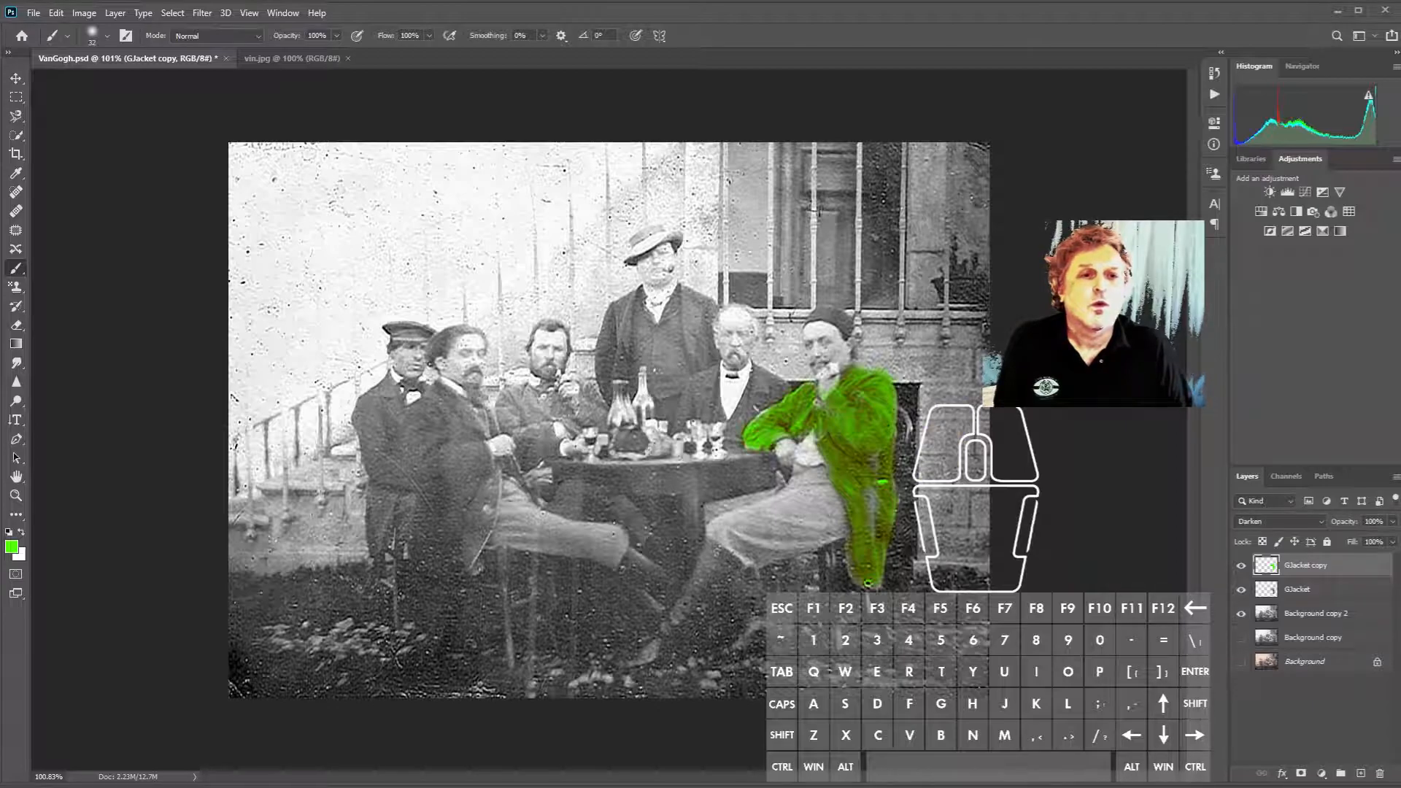